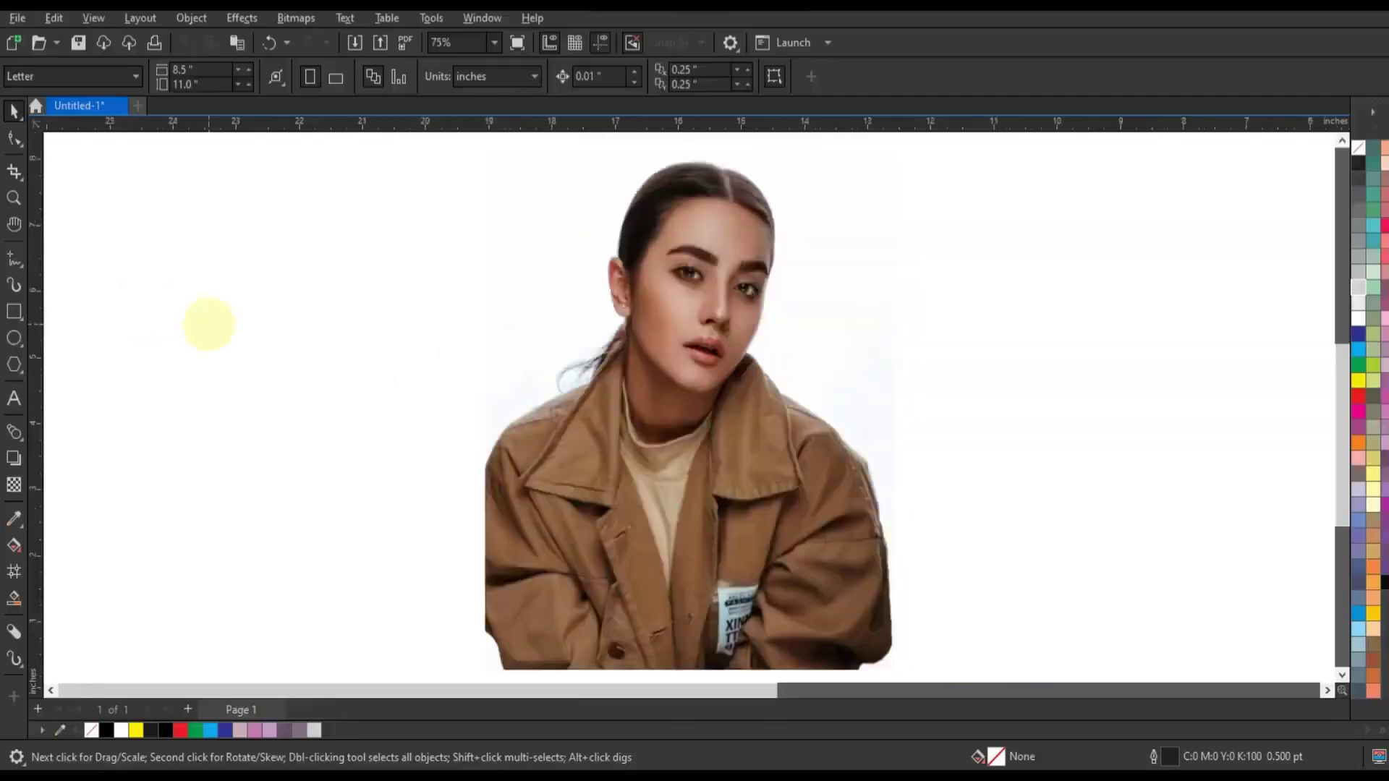
# Step: Select the portrait photo and zoom to frame the woman's face at 154%
pyautogui.click(687, 418)
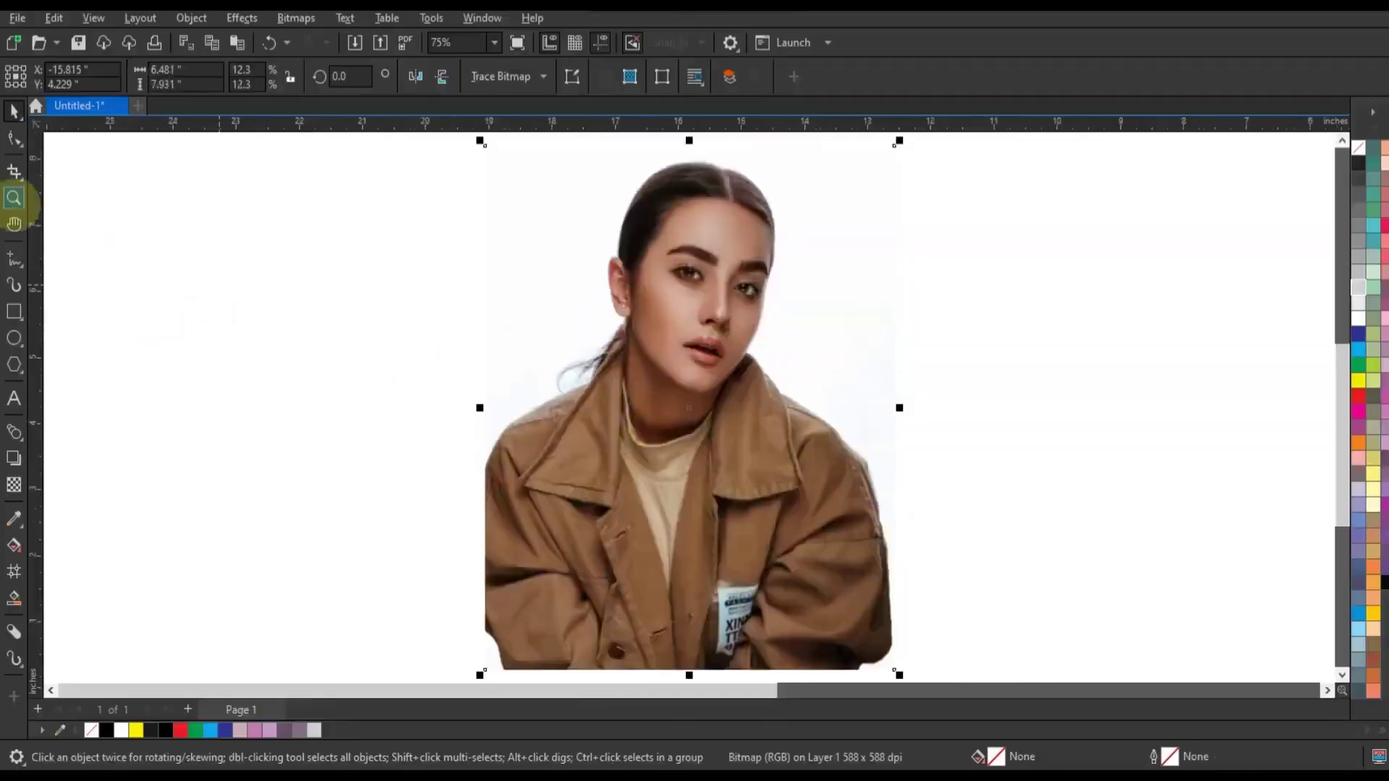
pyautogui.click(14, 198)
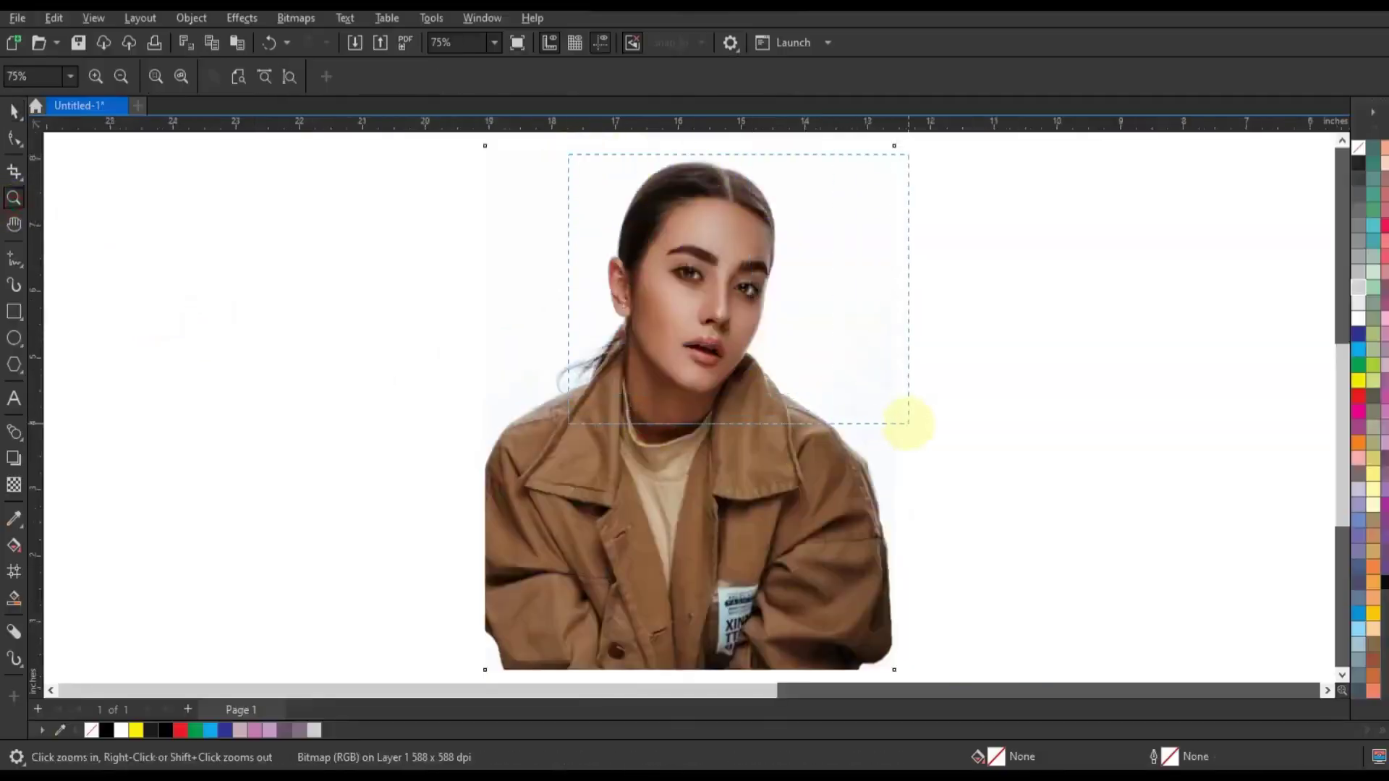
pyautogui.moveTo(569, 155); pyautogui.dragTo(907, 423)
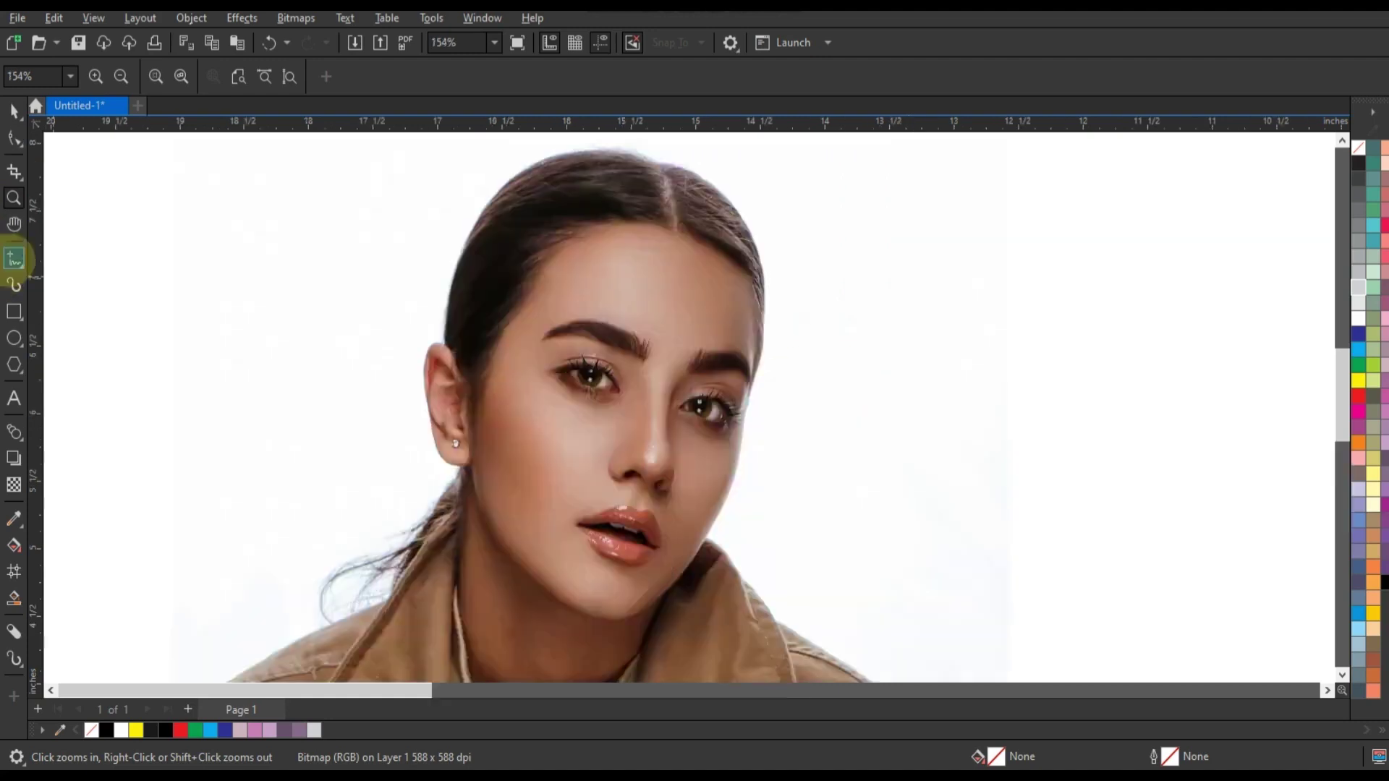
# Step: Choose the Pen tool and give new paths a visible outline width
pyautogui.click(17, 262)
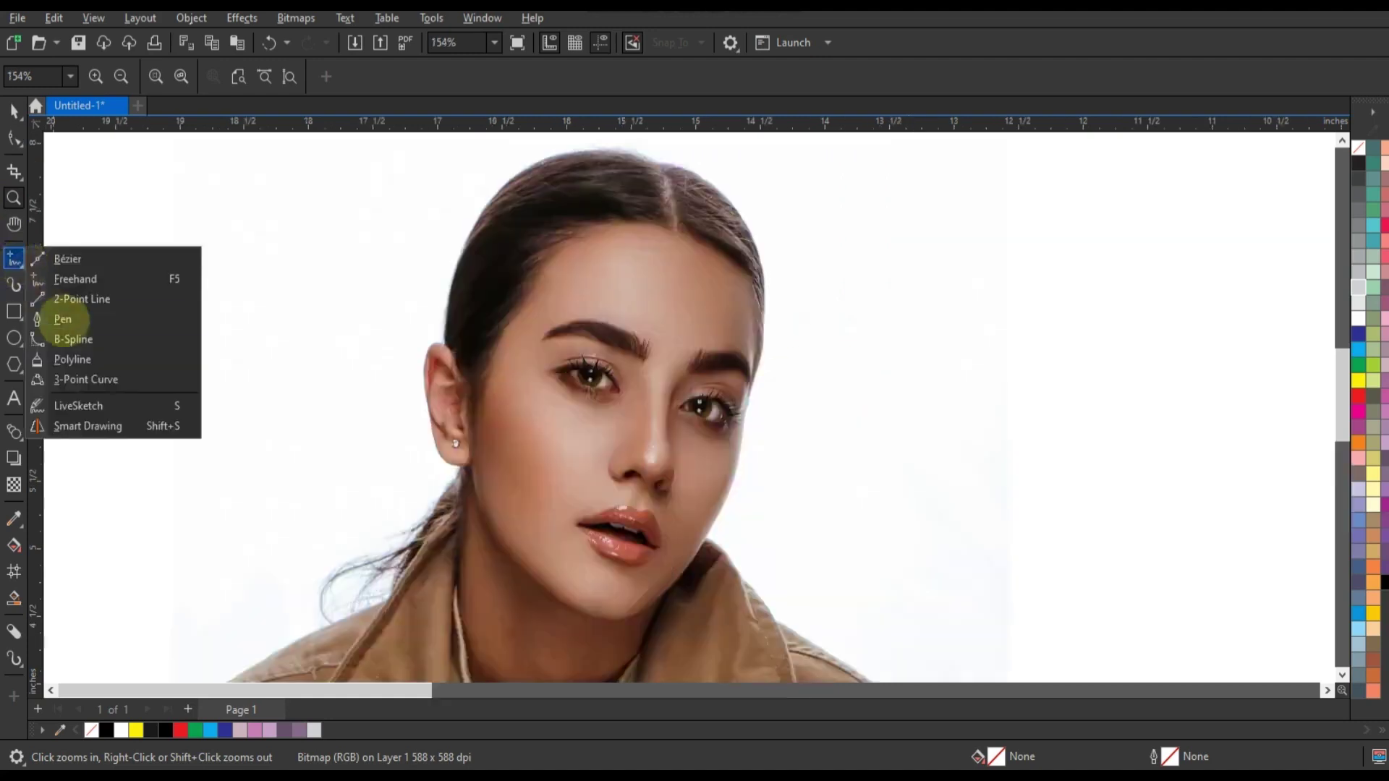
pyautogui.click(63, 319)
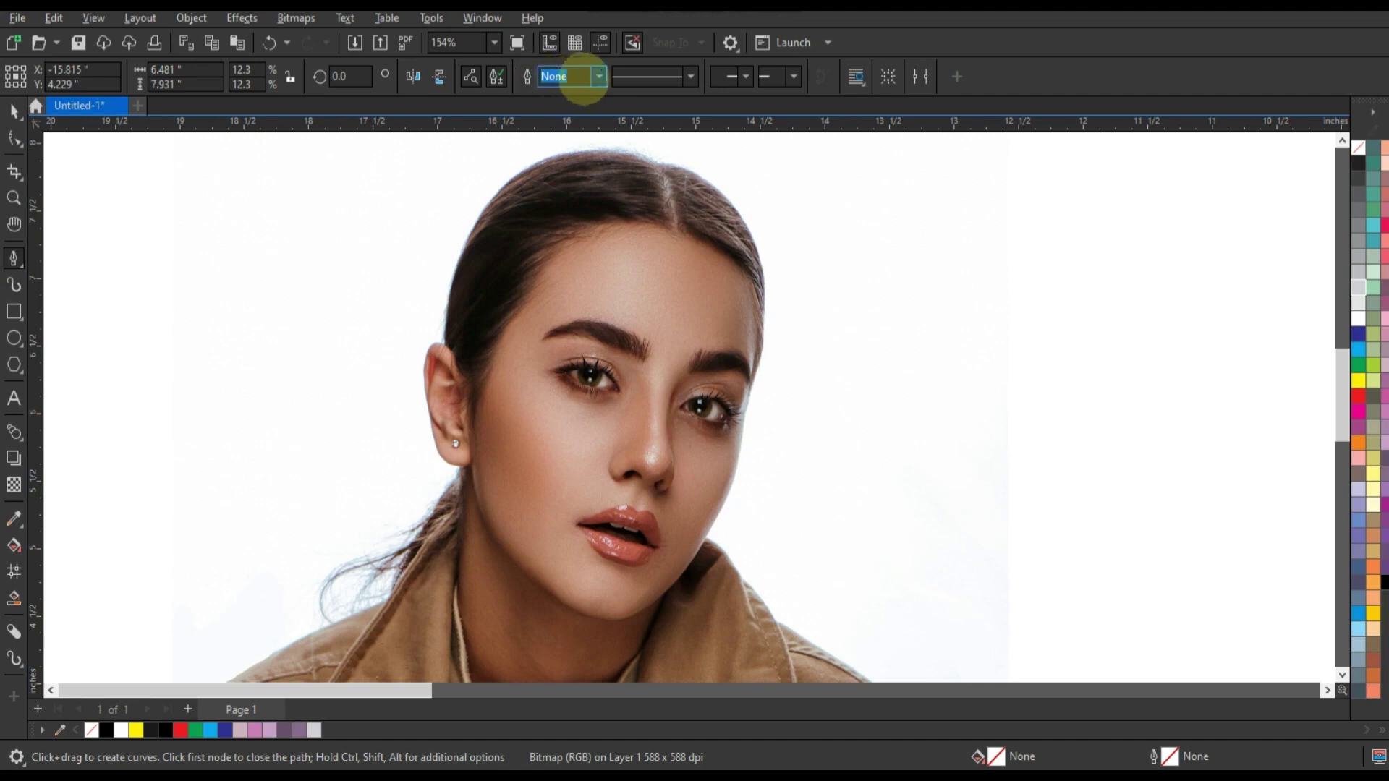
pyautogui.click(594, 76)
pyautogui.click(557, 177)
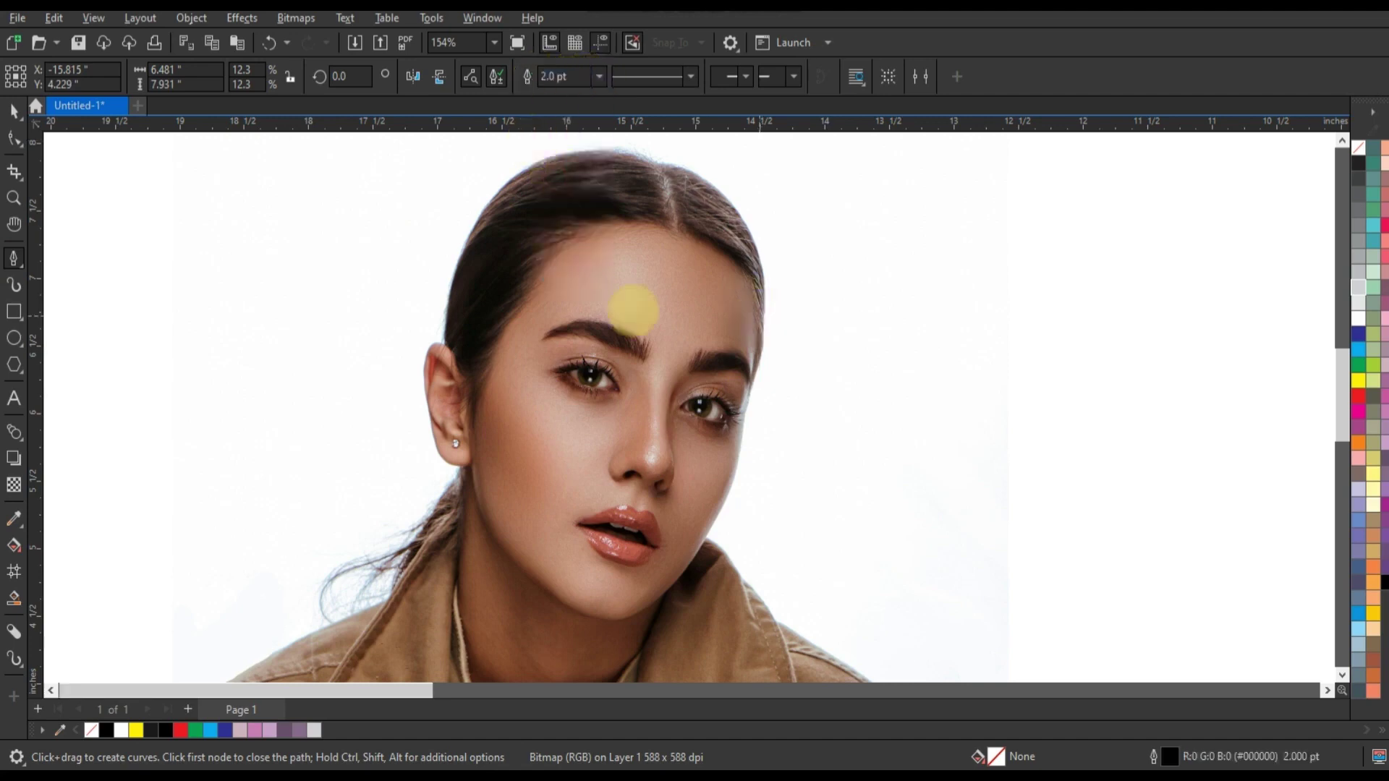
# Step: Trace nodes from the left temple over the head, neck and collar to the jacket bottom
pyautogui.click(463, 245)
pyautogui.click(658, 163)
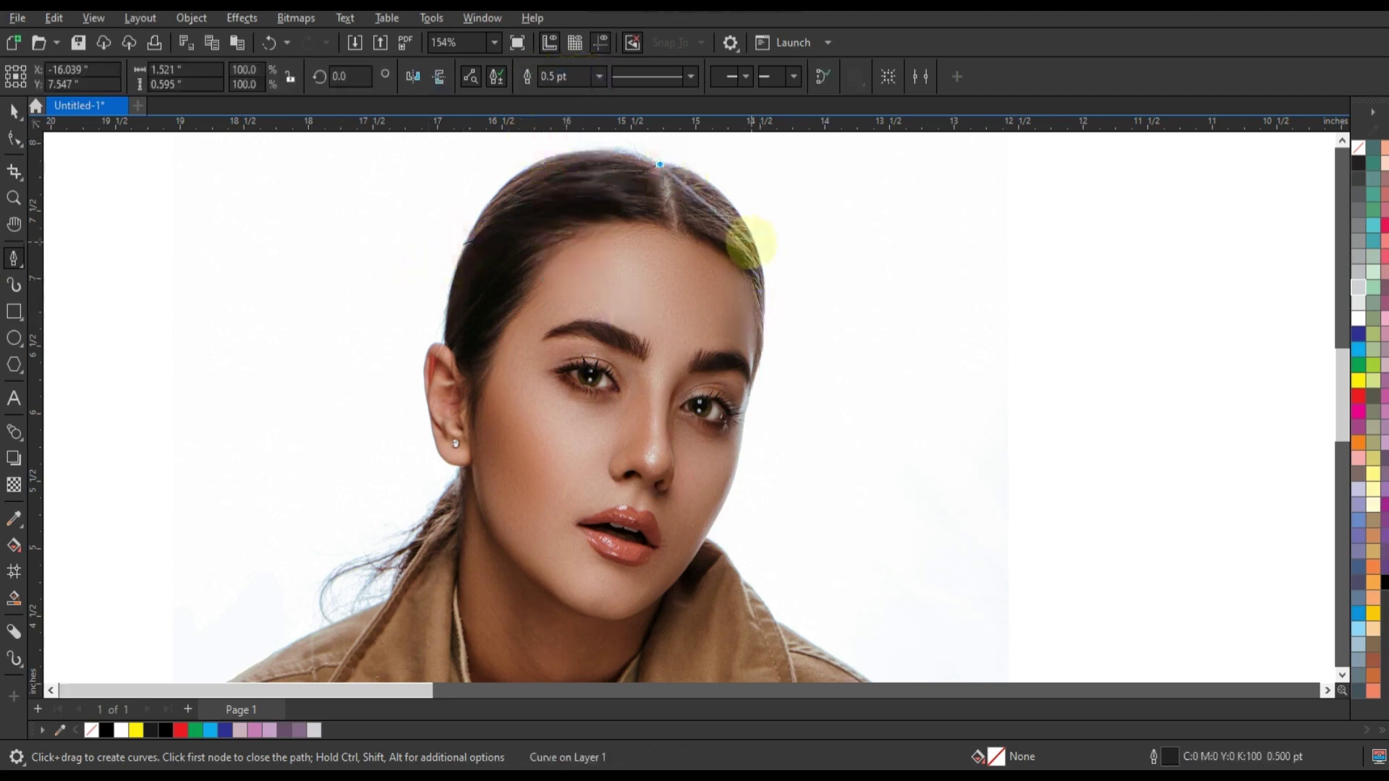
pyautogui.click(759, 333)
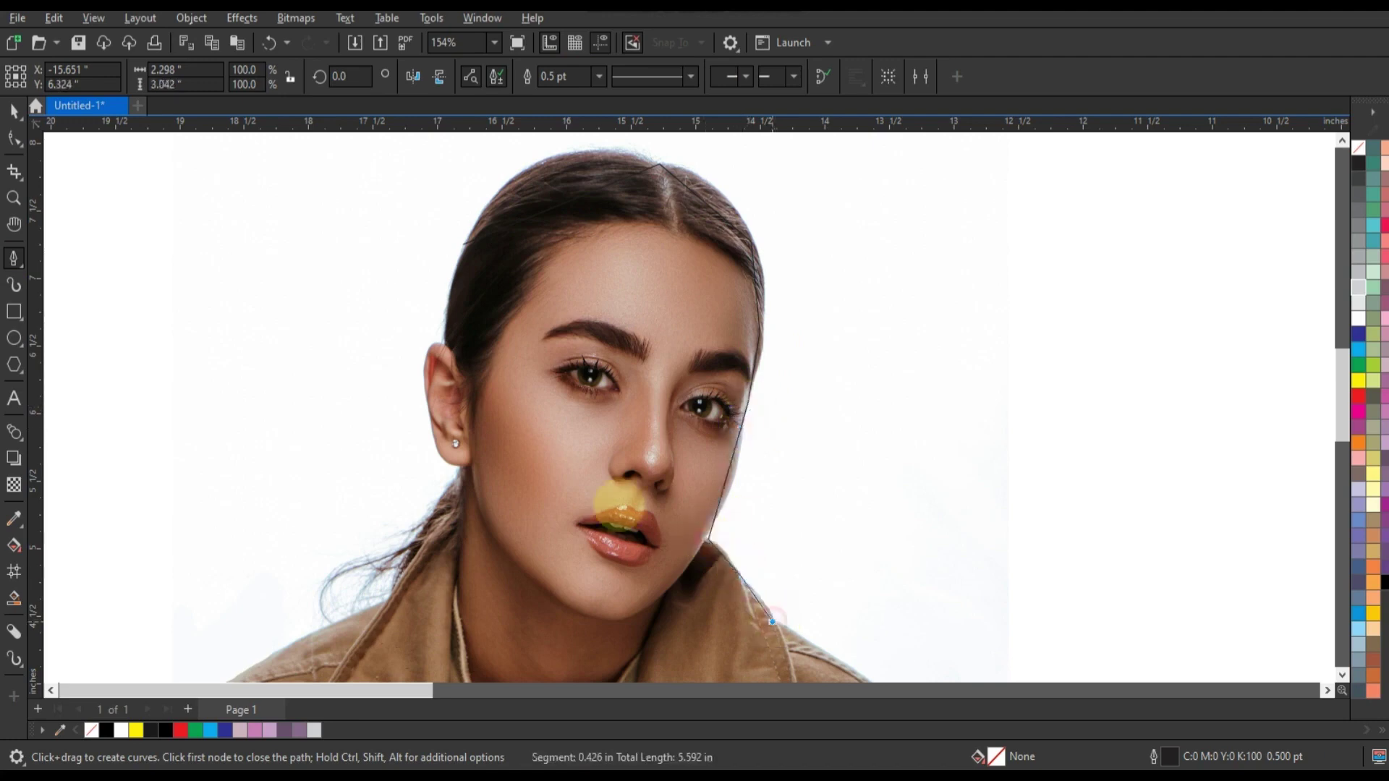
pyautogui.scroll(-3, 620, 496)
pyautogui.click(783, 398)
pyautogui.click(799, 489)
pyautogui.click(714, 498)
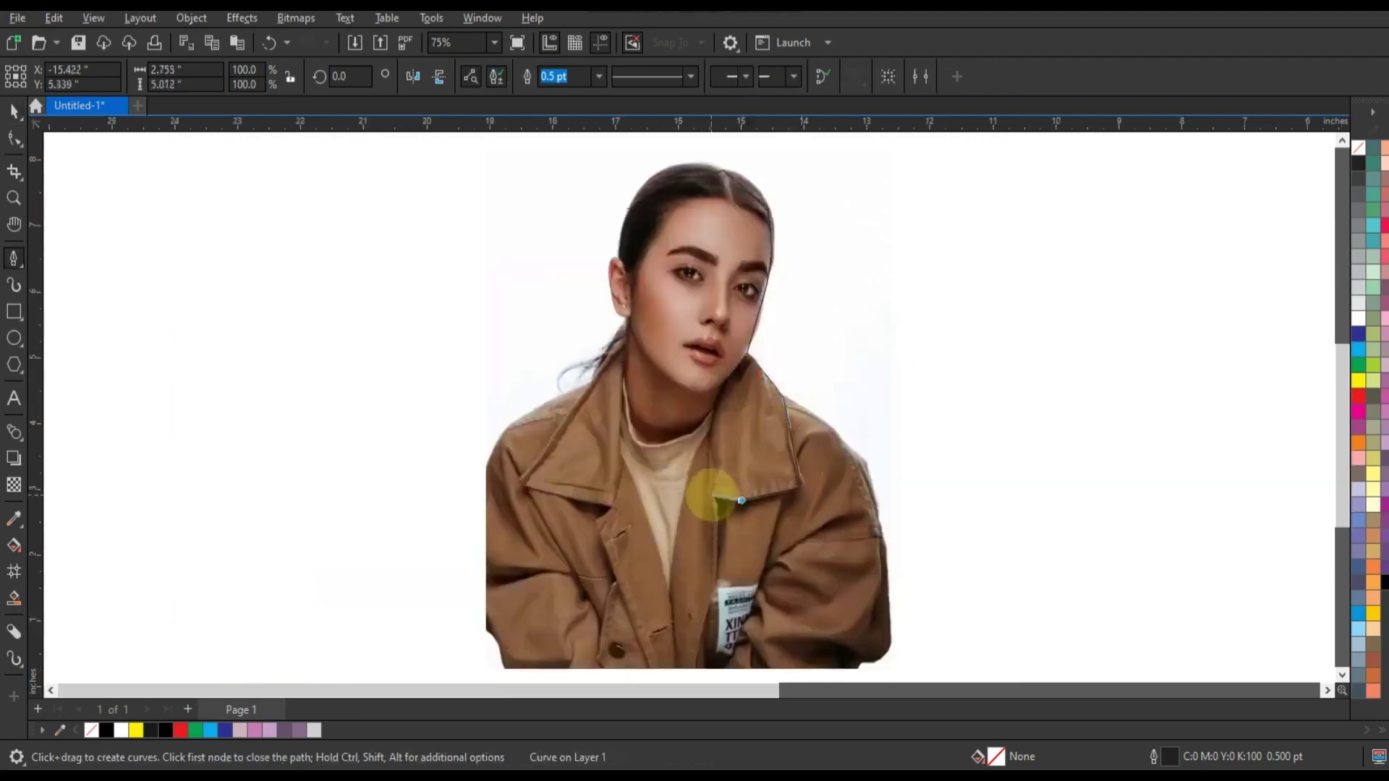
pyautogui.click(712, 583)
pyautogui.click(664, 666)
# Step: Bring the outline back up the jacket and hair, closing the path at its start
pyautogui.click(615, 581)
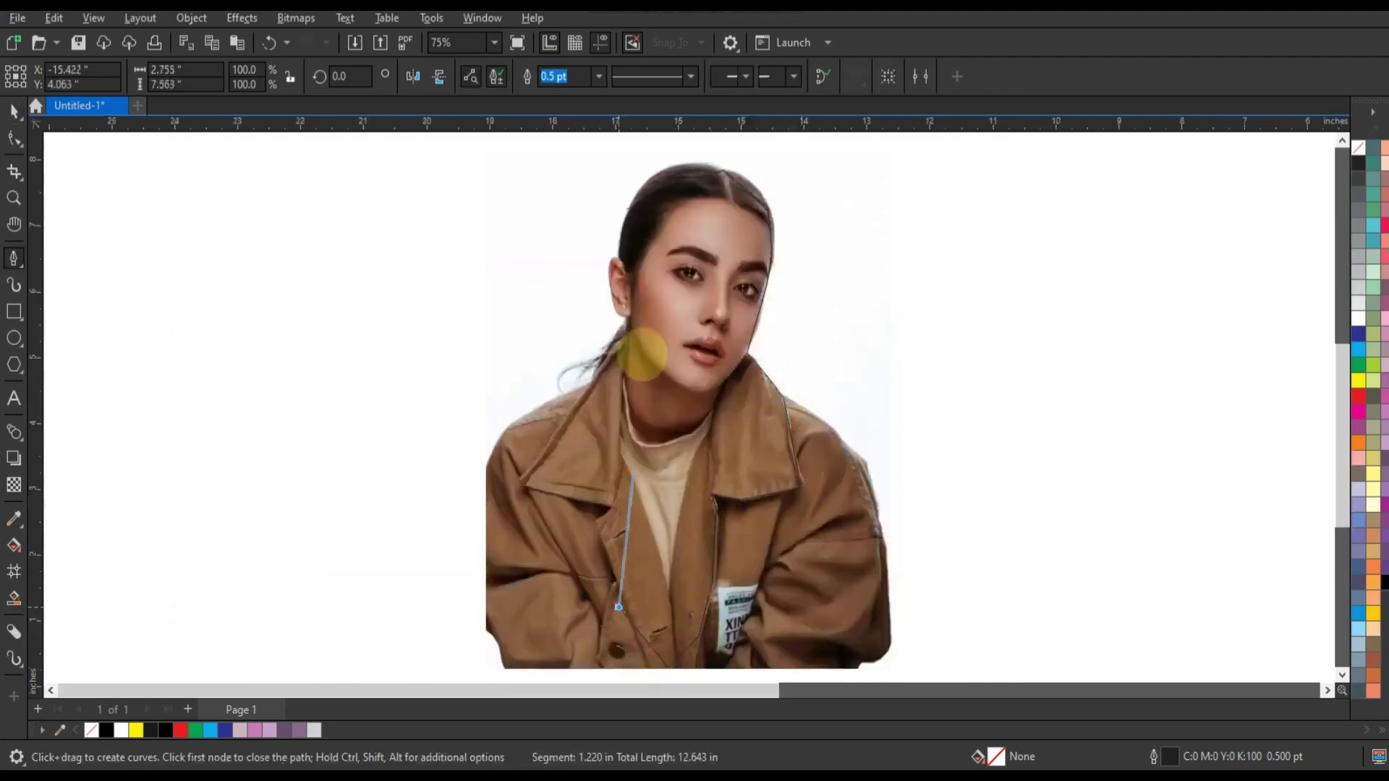
pyautogui.click(620, 336)
pyautogui.click(610, 282)
pyautogui.click(627, 210)
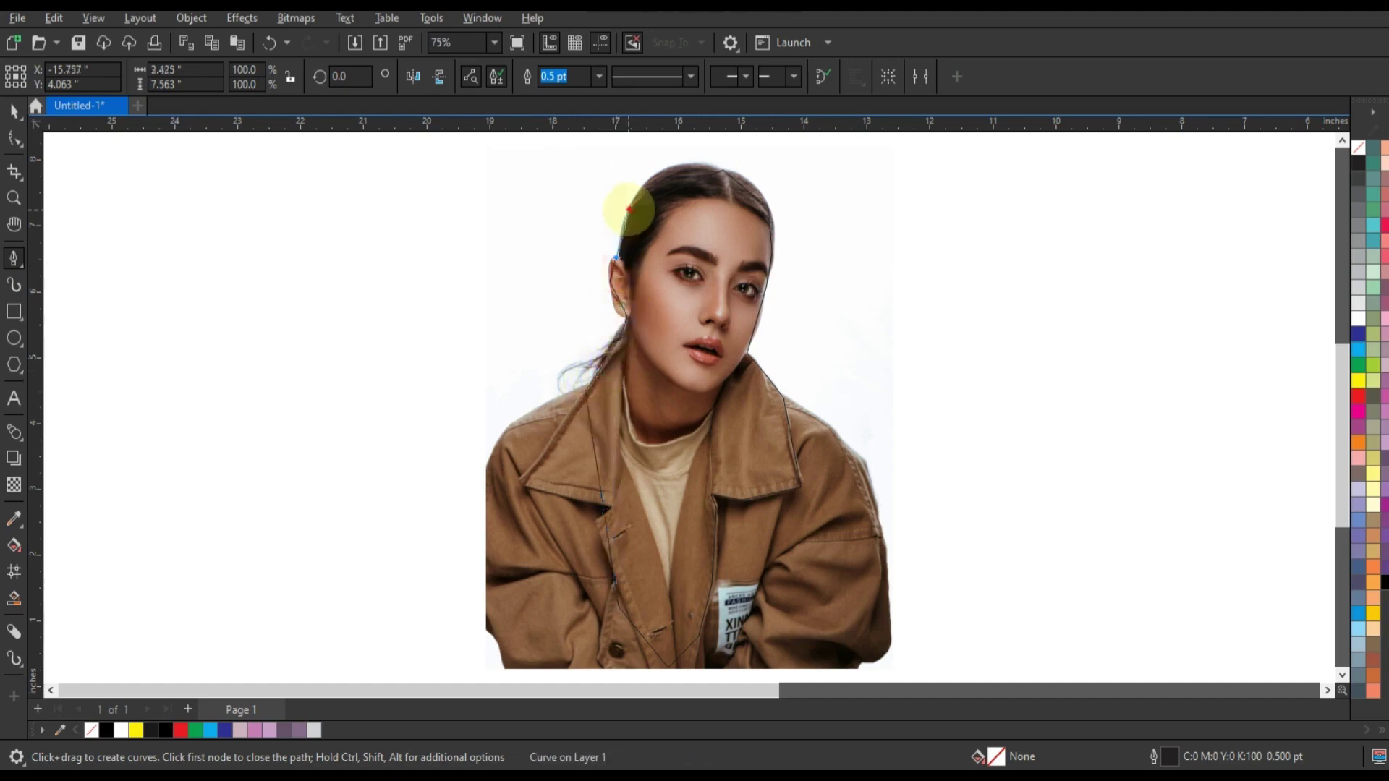
pyautogui.click(723, 170)
pyautogui.click(784, 398)
pyautogui.press('F10')
# Step: Zoom in on the head and curve the segments along the hairline, temple, cheek and ear
pyautogui.click(14, 197)
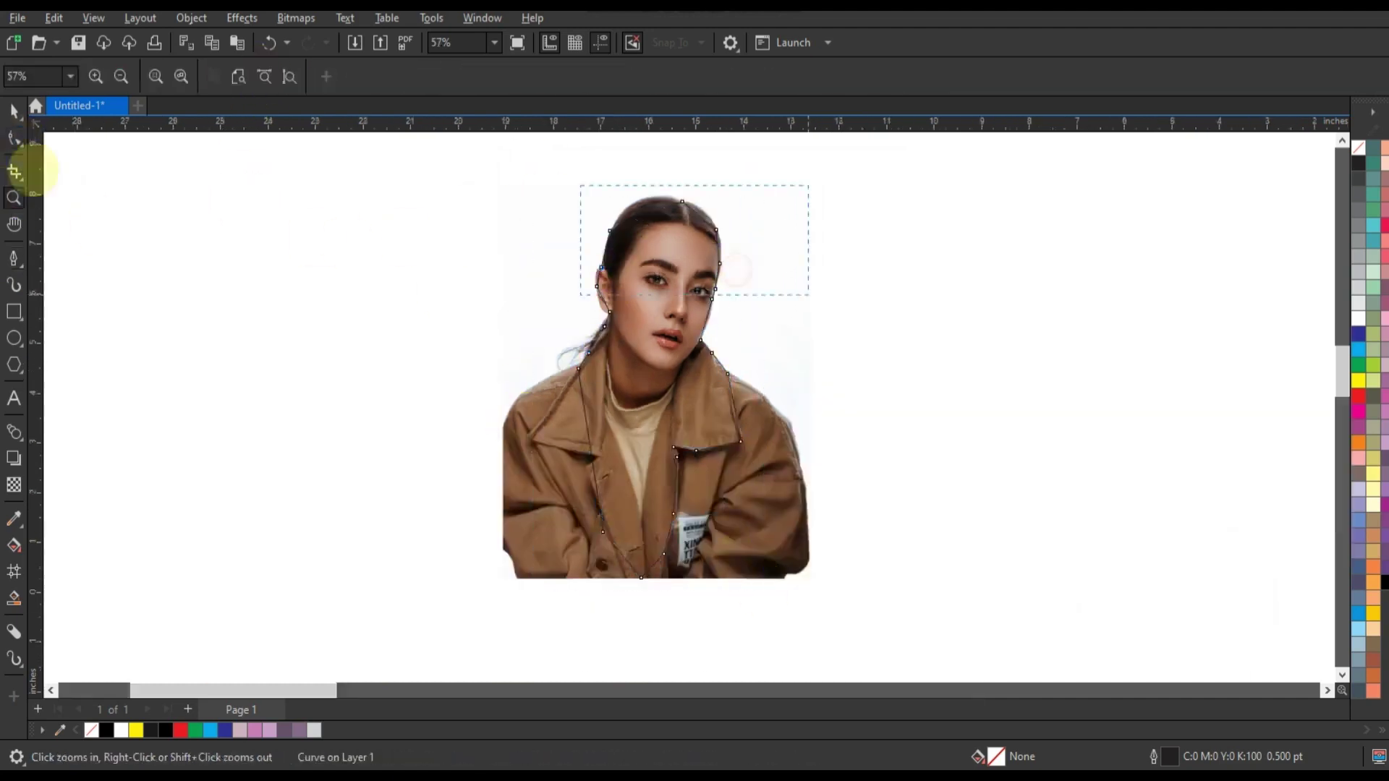
pyautogui.moveTo(583, 186); pyautogui.dragTo(806, 295)
pyautogui.press('F10')
pyautogui.click(510, 266)
pyautogui.moveTo(511, 266); pyautogui.dragTo(434, 202)
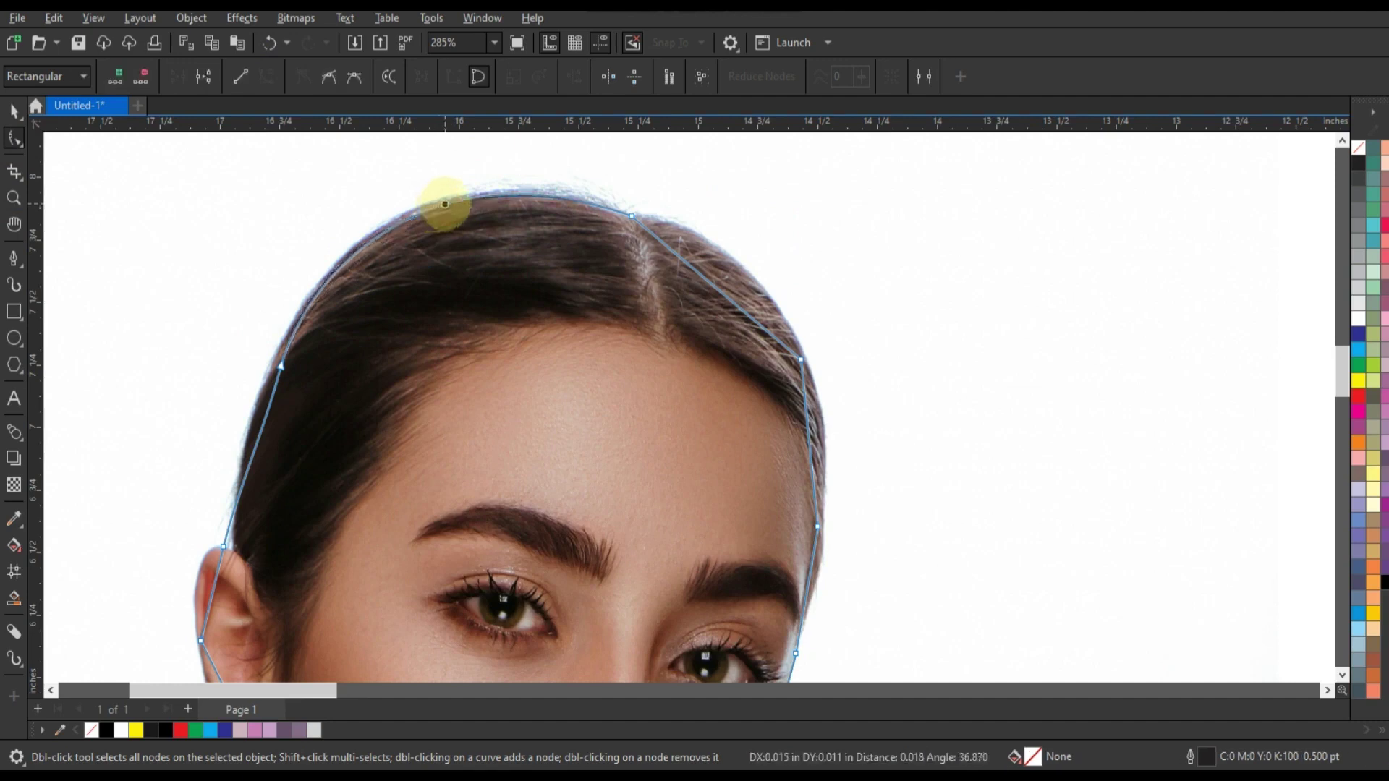
pyautogui.moveTo(715, 288); pyautogui.dragTo(752, 264)
pyautogui.moveTo(809, 436); pyautogui.dragTo(823, 445)
pyautogui.moveTo(815, 573); pyautogui.dragTo(800, 636)
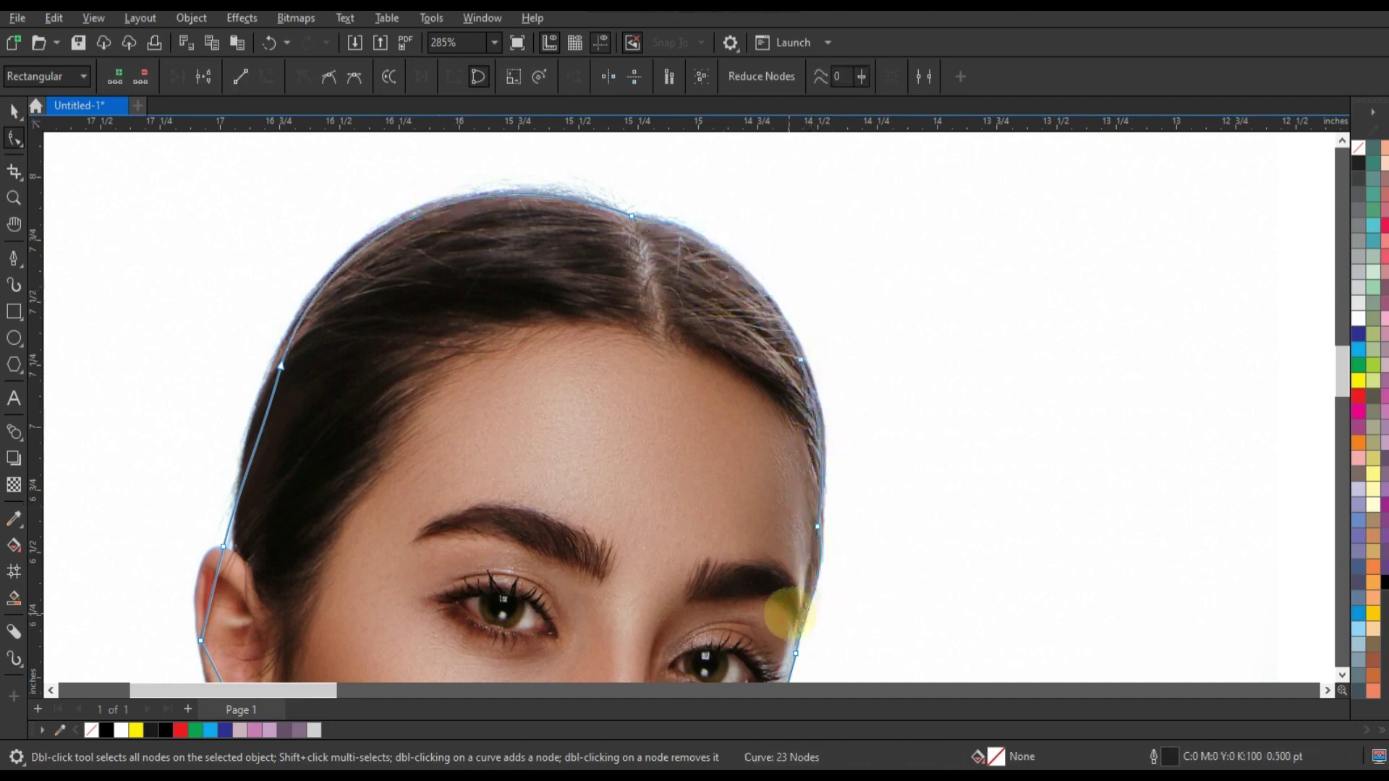
pyautogui.moveTo(232, 480); pyautogui.dragTo(273, 449)
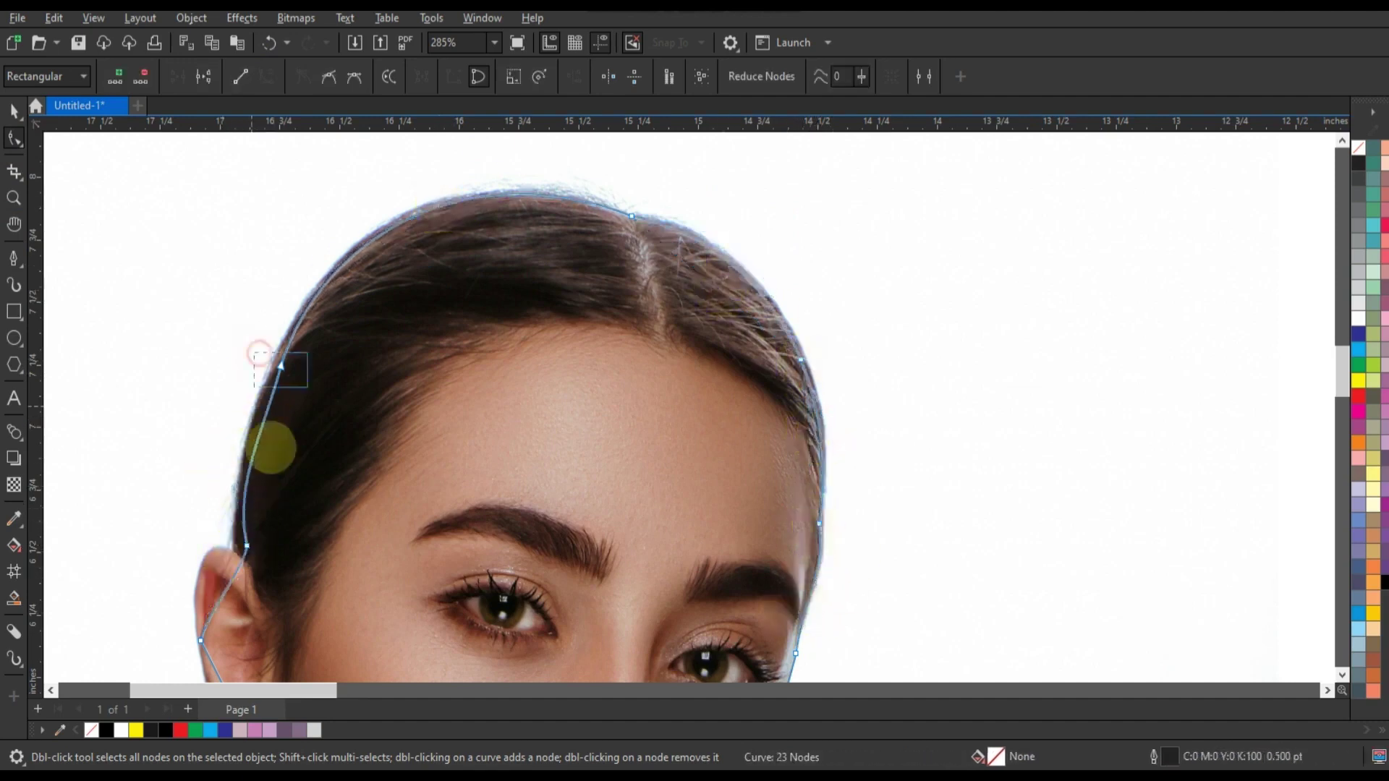
pyautogui.moveTo(224, 546)
pyautogui.mouseDown()
pyautogui.moveTo(240, 555)
pyautogui.moveTo(206, 539)
pyautogui.mouseUp()
# Step: Reshape the outline around the ear, along the jawline and below the jaw
pyautogui.scroll(-2, 285, 384)
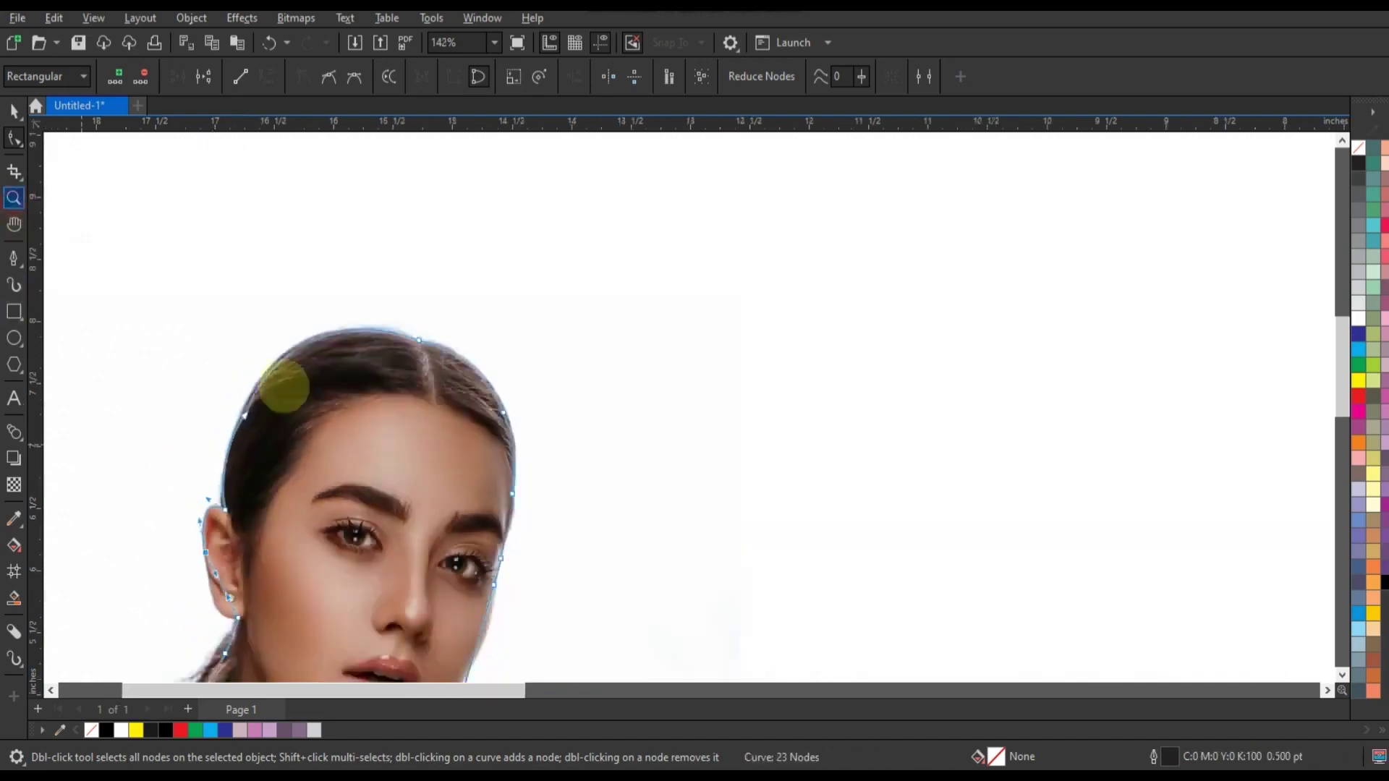
pyautogui.scroll(3, 458, 372)
pyautogui.moveTo(497, 407); pyautogui.dragTo(424, 552)
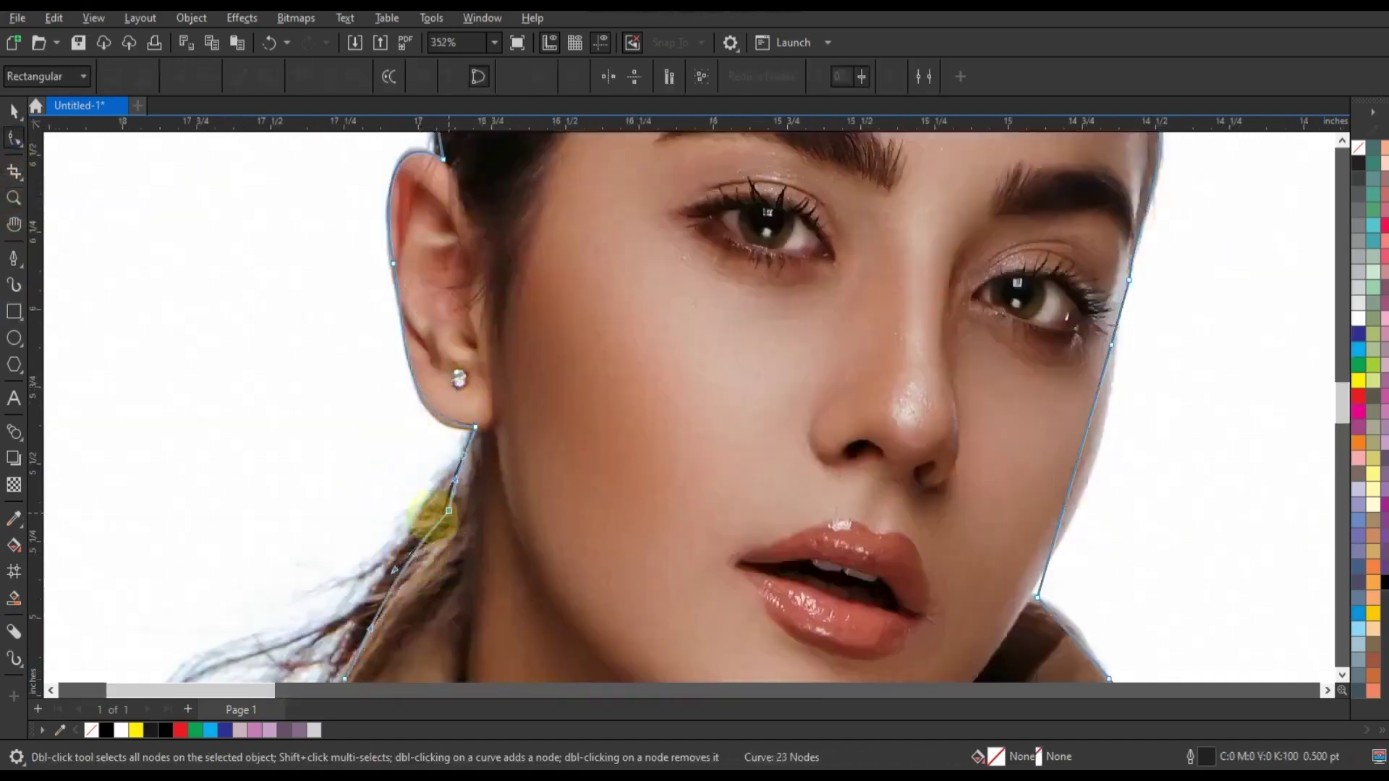
pyautogui.scroll(-3, 580, 472)
pyautogui.scroll(2, 580, 471)
pyautogui.click(14, 137)
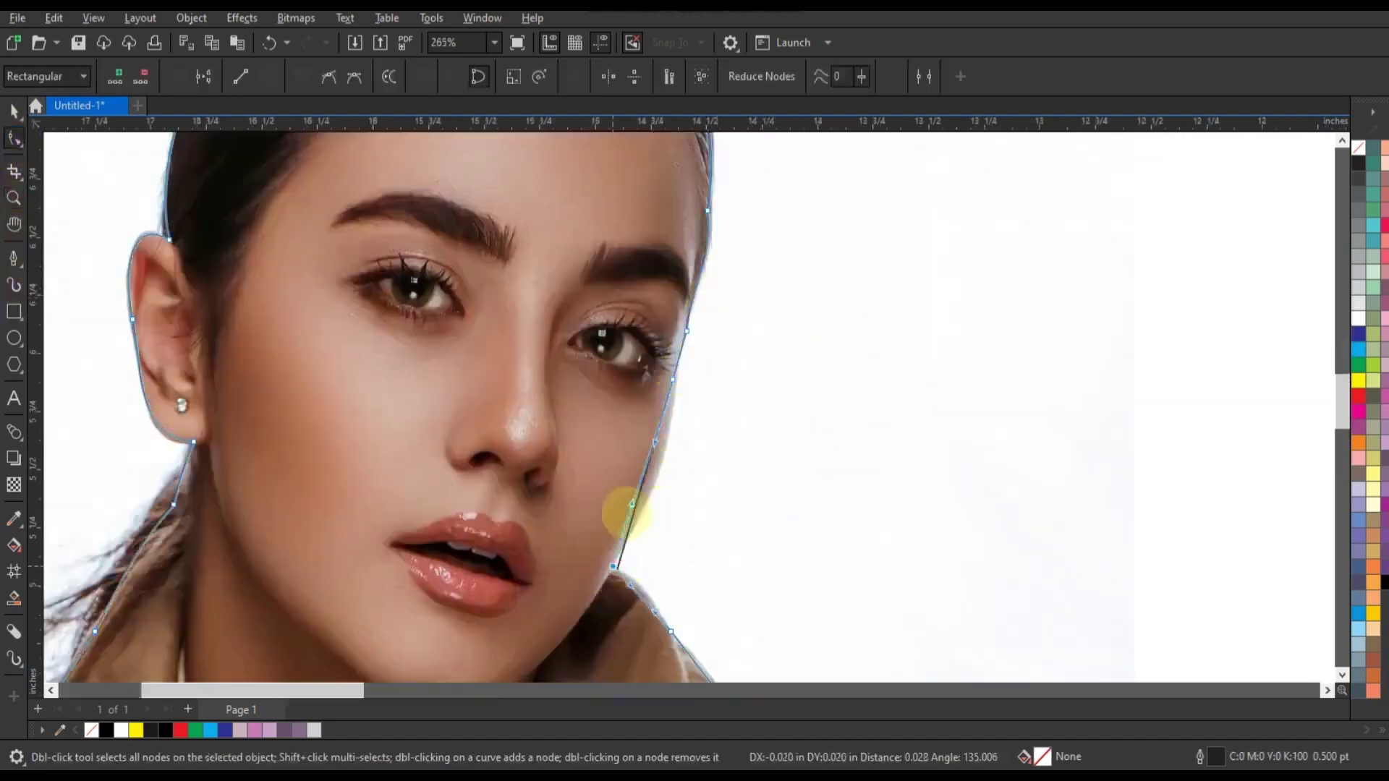
pyautogui.moveTo(645, 474); pyautogui.dragTo(659, 458)
pyautogui.moveTo(637, 594); pyautogui.dragTo(638, 595)
pyautogui.click(1341, 674)
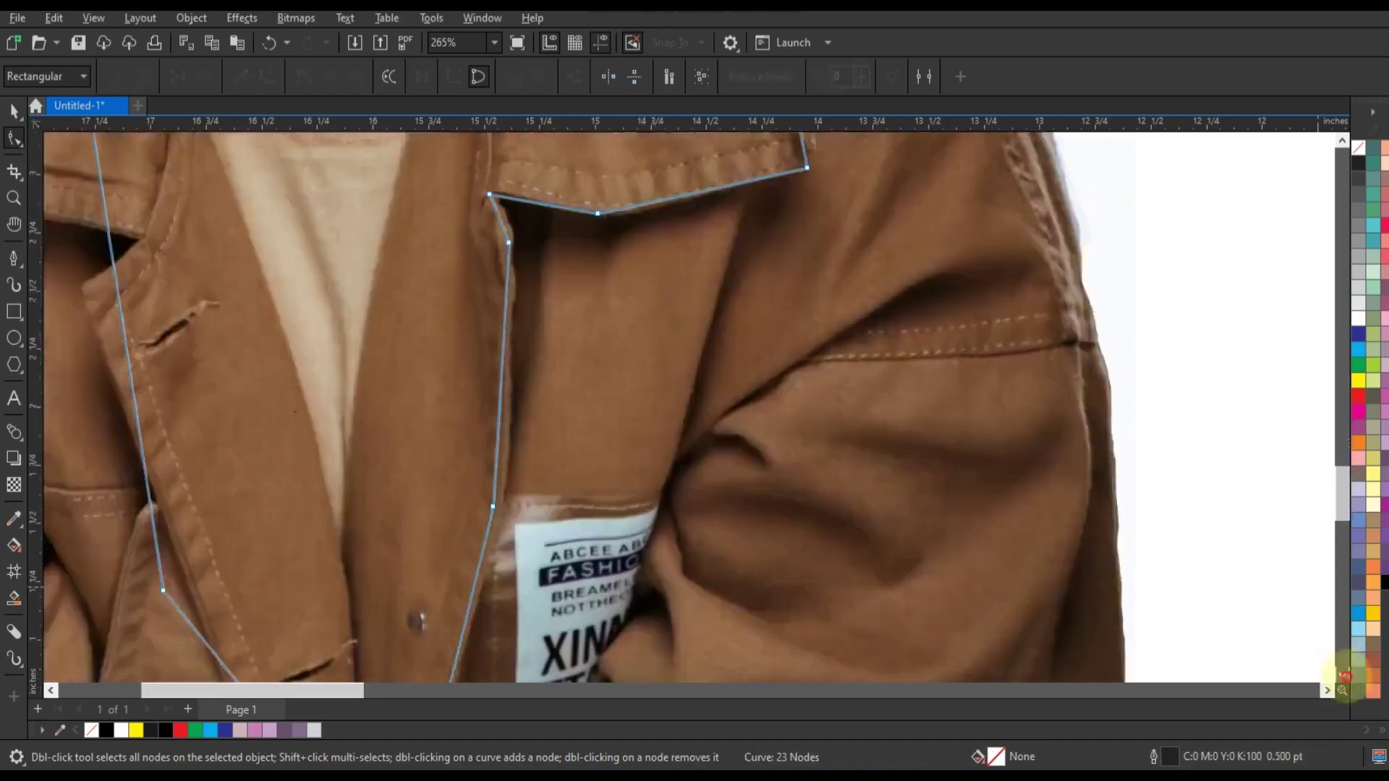
# Step: Zoom back out to show the whole image and clear the selection
pyautogui.press('F3')
pyautogui.doubleClick(15, 110)
pyautogui.press('F4')
pyautogui.press('Escape')
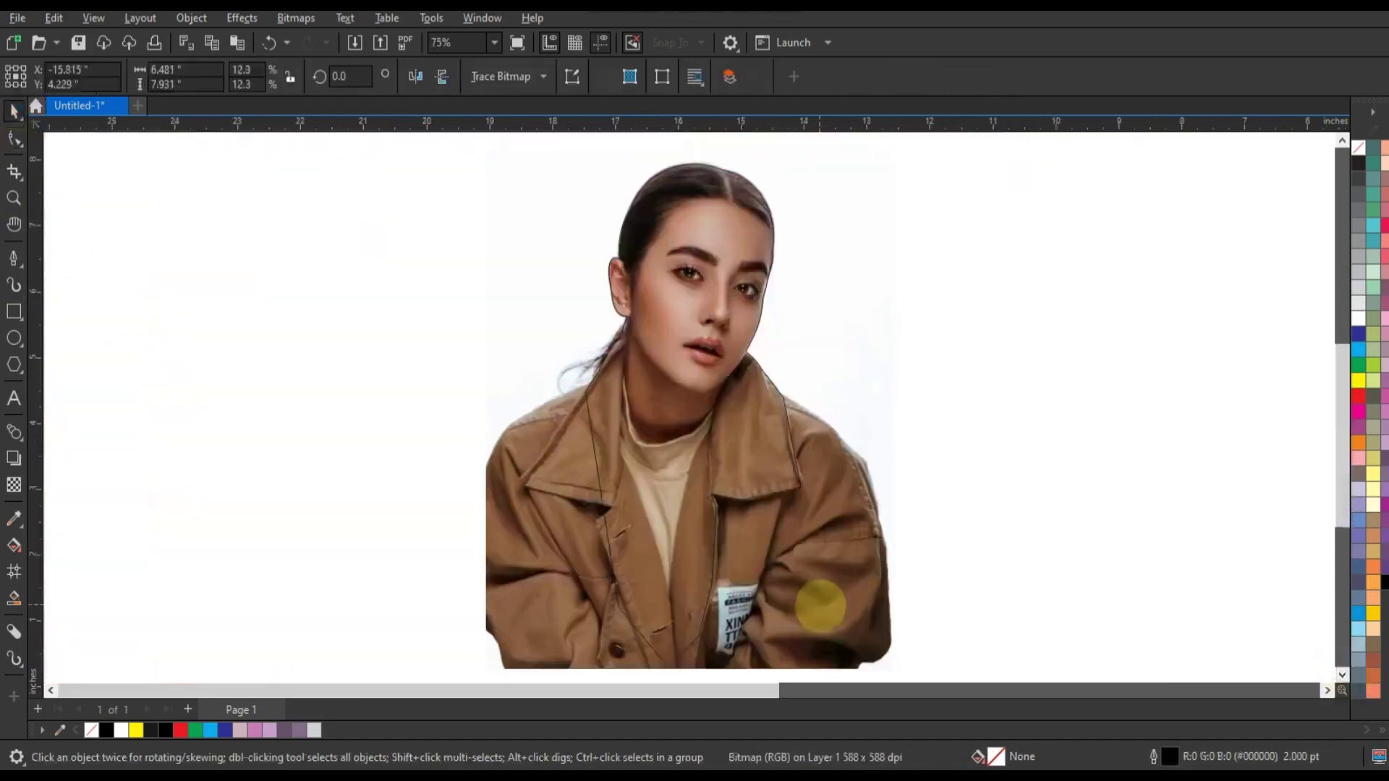
# Step: Convert the portrait photo to a grayscale bitmap
pyautogui.click(835, 609)
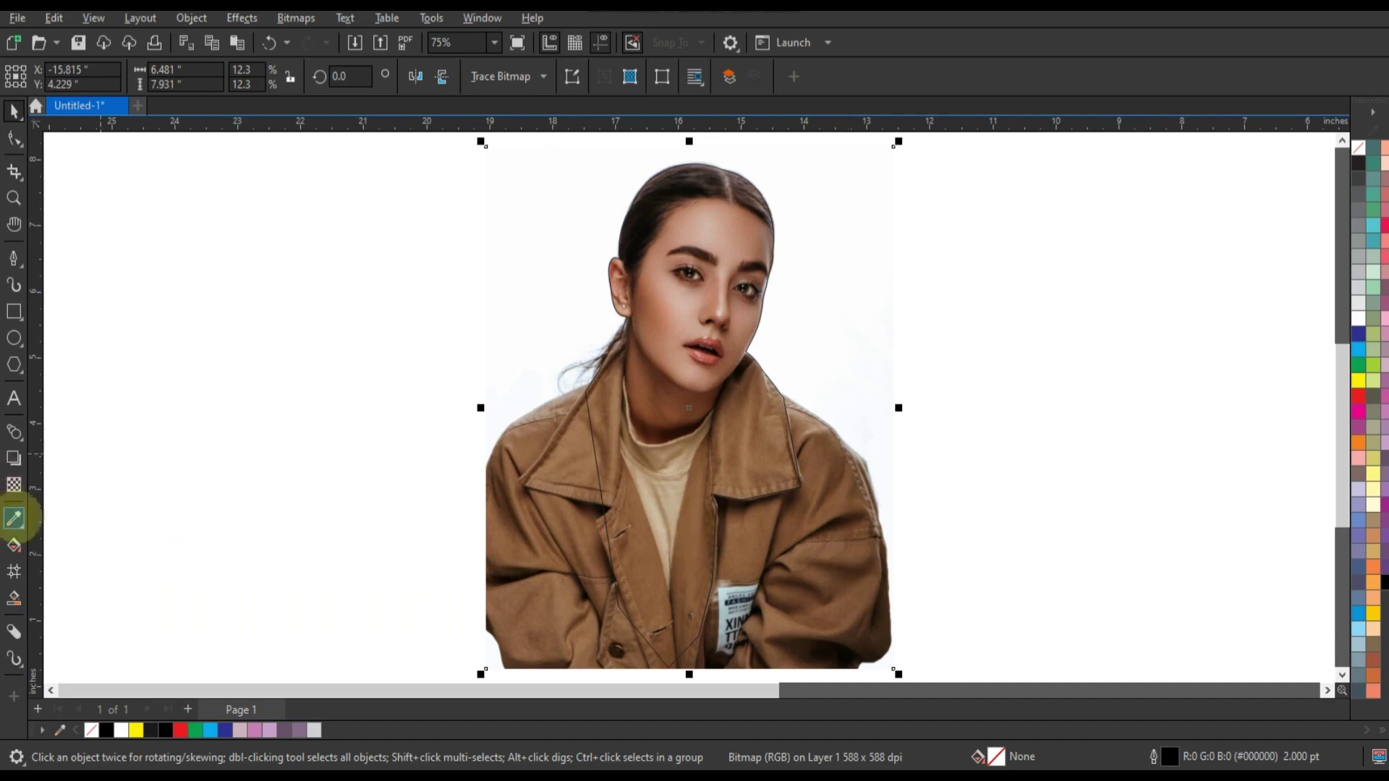
pyautogui.click(296, 18)
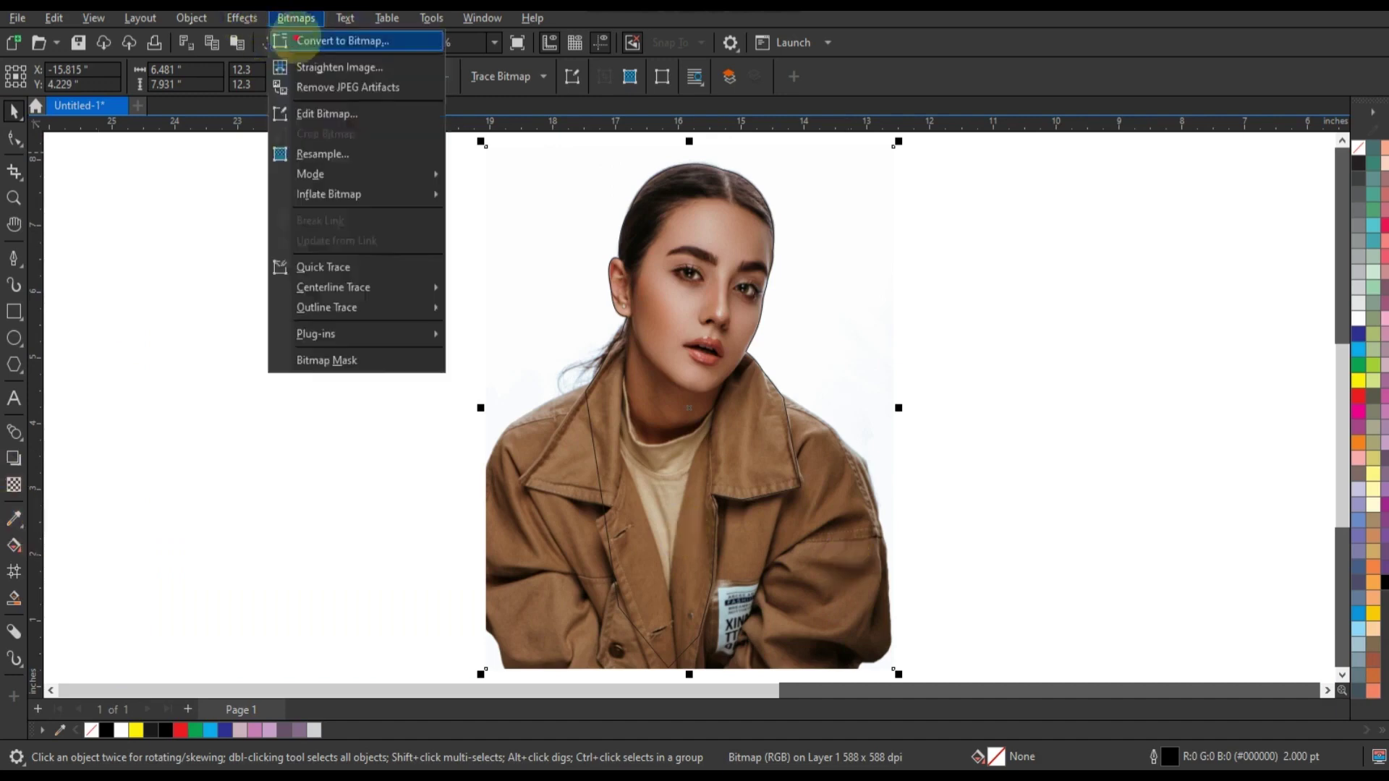
pyautogui.click(332, 41)
pyautogui.click(721, 490)
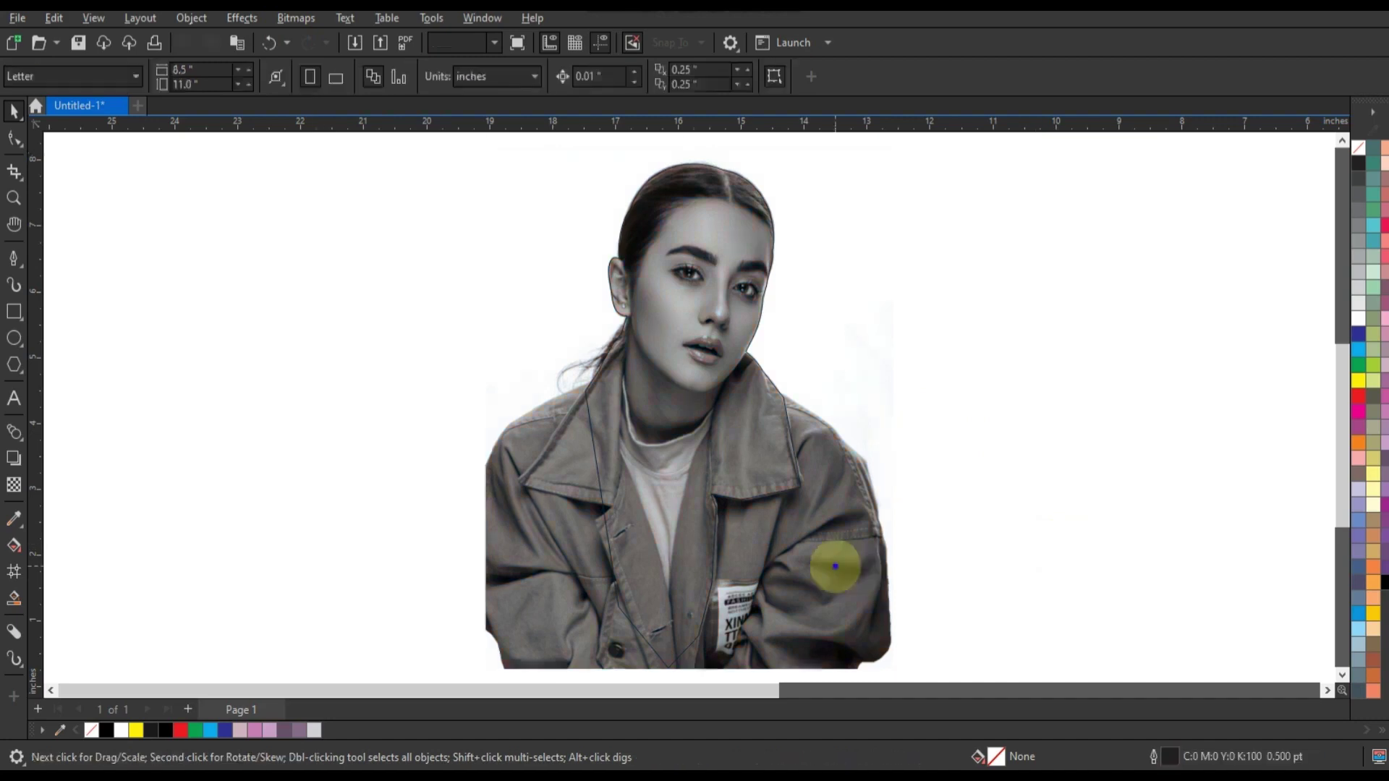
# Step: PowerClip the photo inside the traced outline and remove the shape's outline
pyautogui.rightClick(833, 558)
pyautogui.click(883, 285)
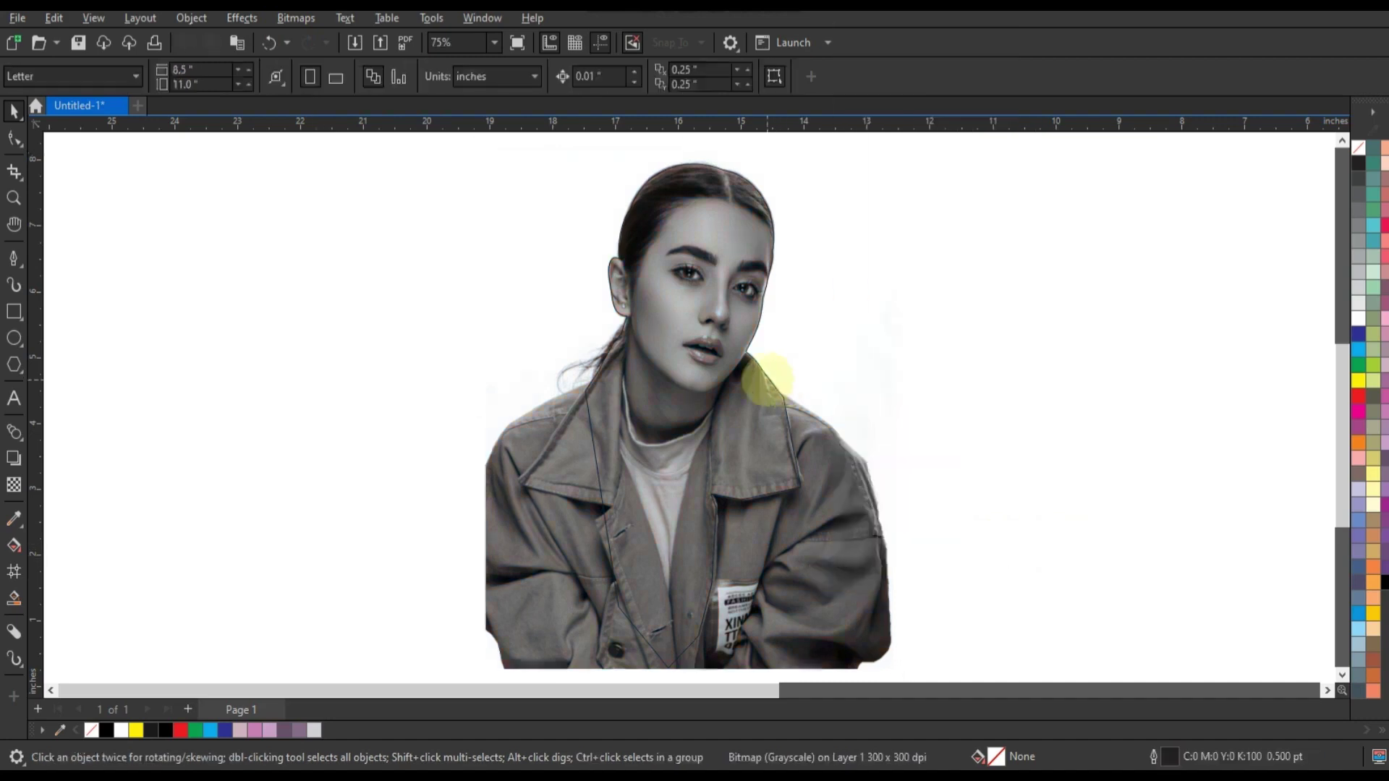
pyautogui.click(768, 380)
pyautogui.rightClick(1351, 148)
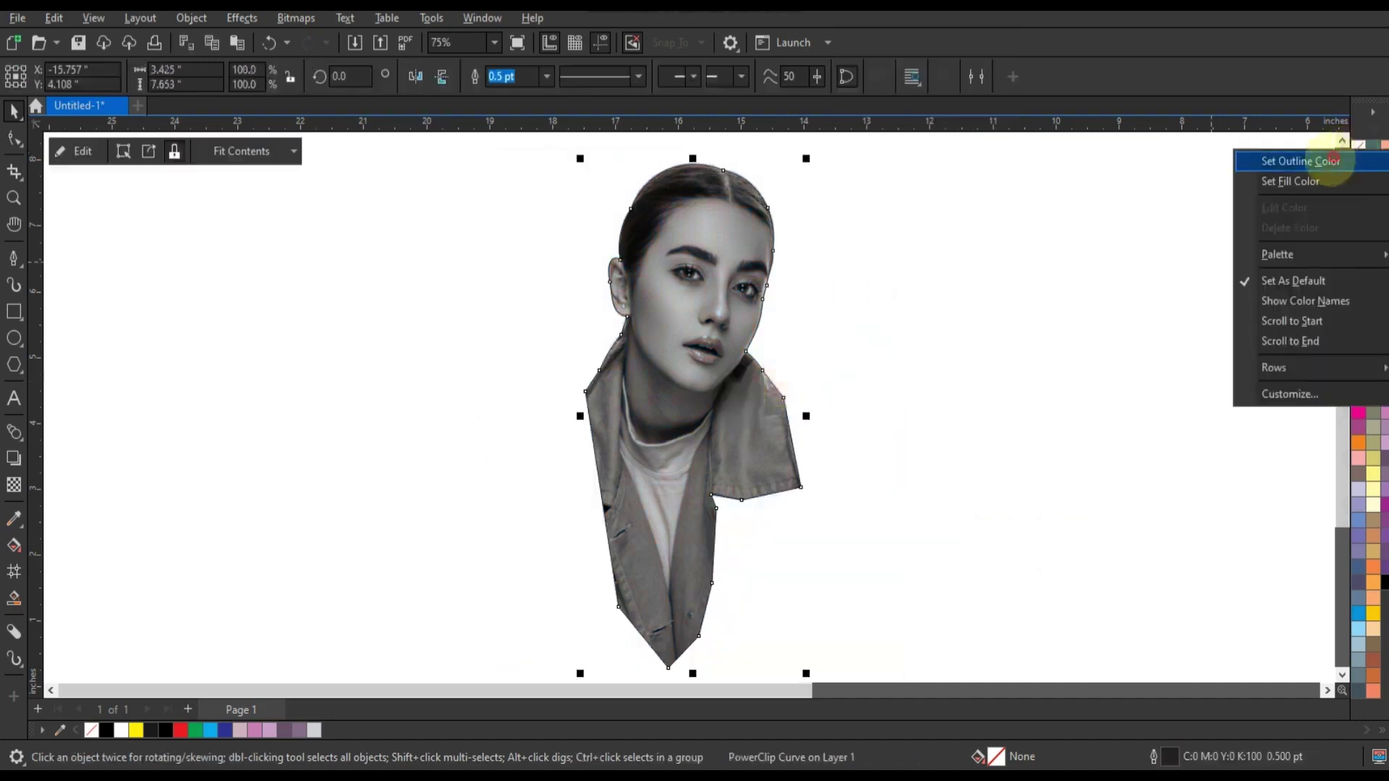
pyautogui.click(1333, 161)
pyautogui.click(1078, 307)
# Step: Add the text TOPMODEL left of the portrait in Swis721 Blk BT
pyautogui.click(14, 398)
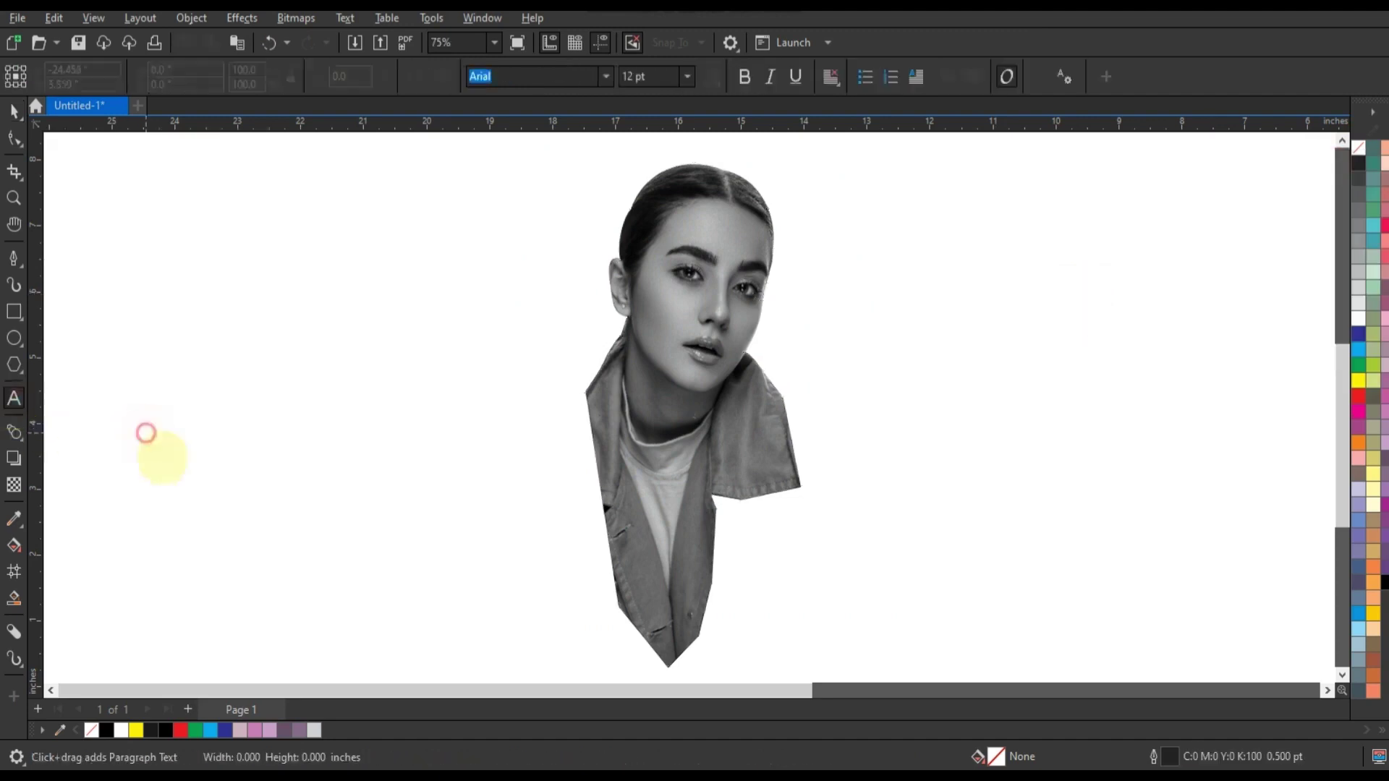
pyautogui.click(146, 430)
pyautogui.write('TOPMODEL')
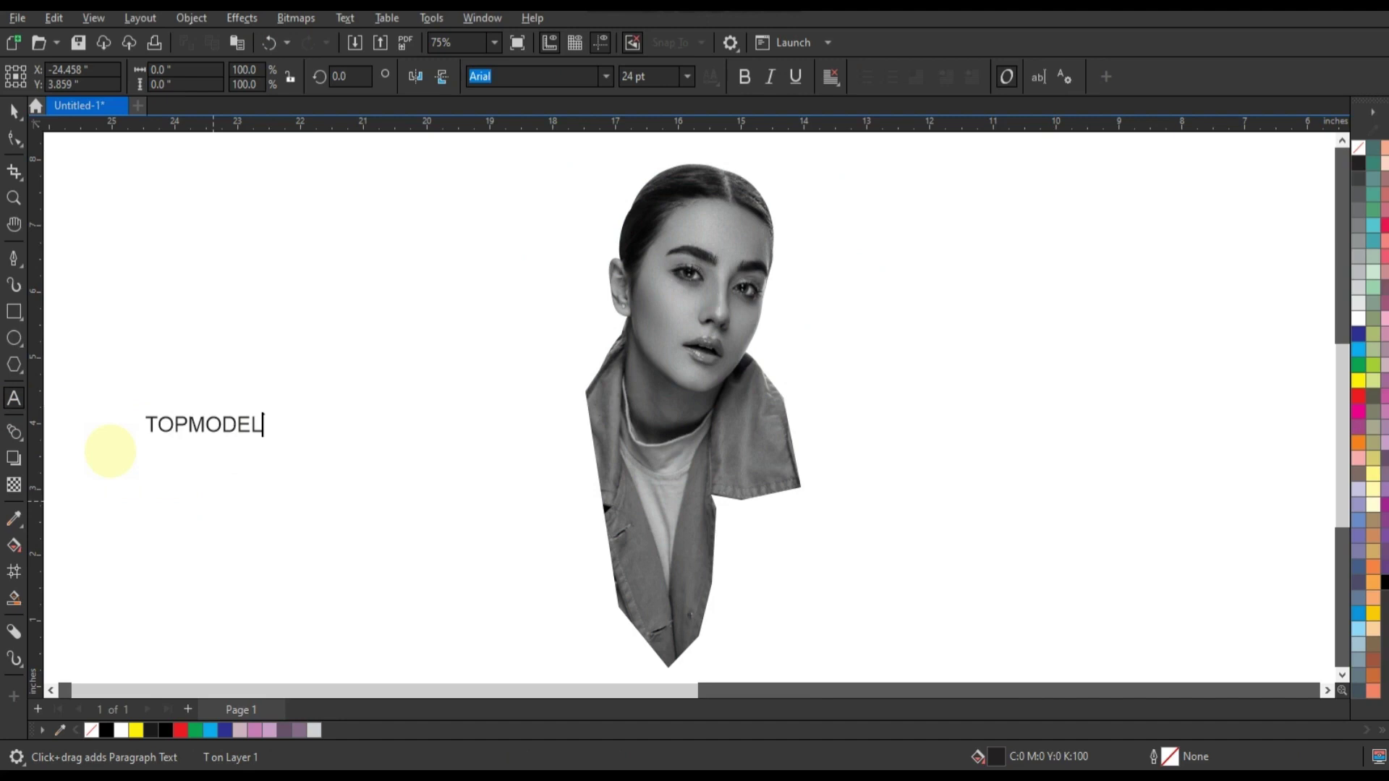
pyautogui.click(14, 110)
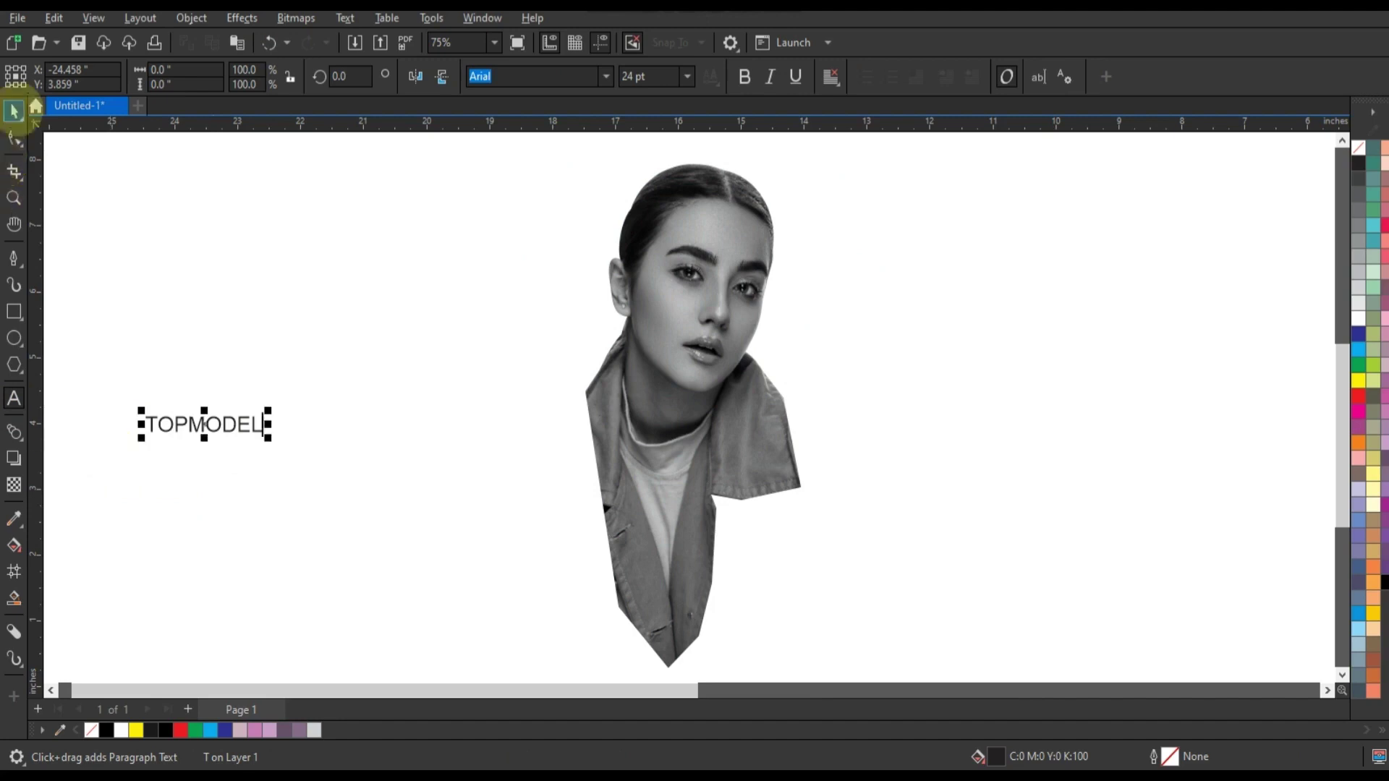
pyautogui.click(606, 76)
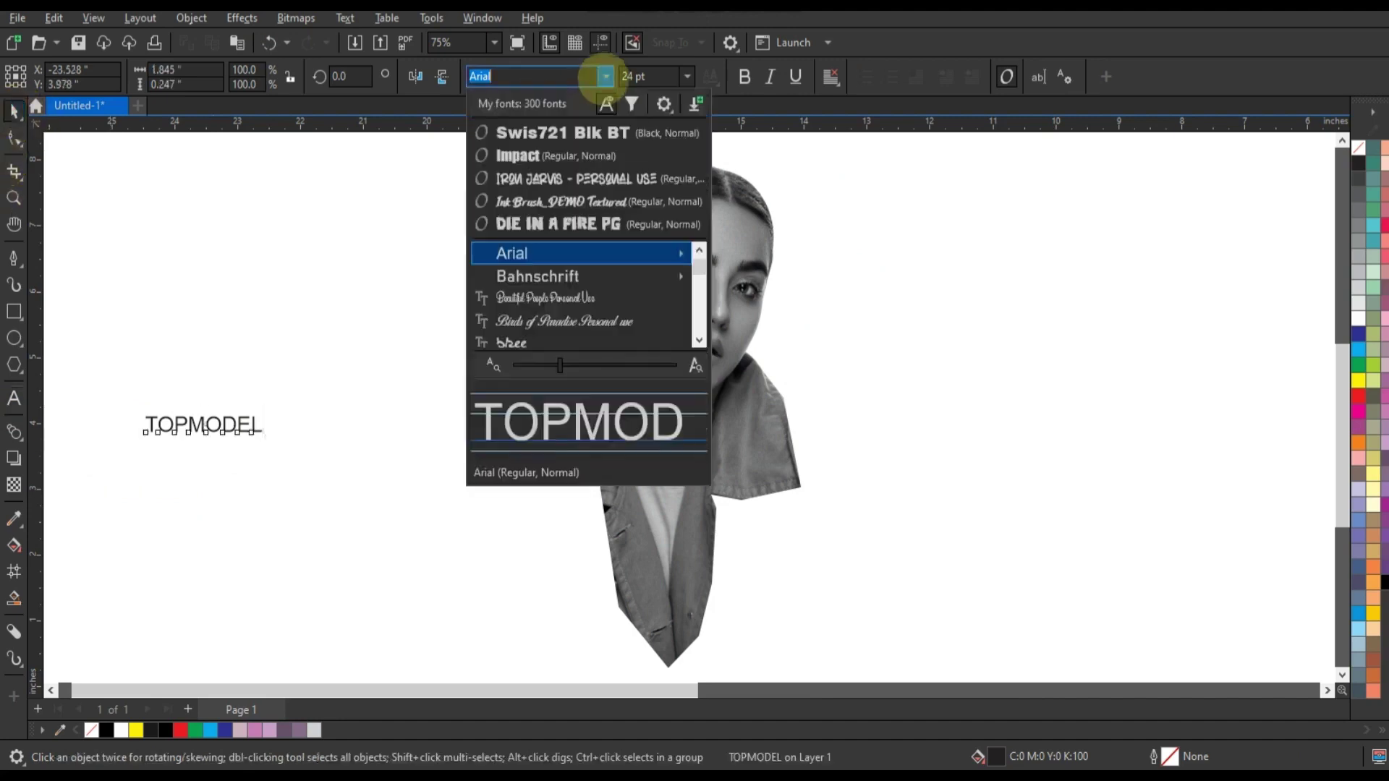
pyautogui.click(535, 133)
# Step: Enlarge TOPMODEL, rotate it 270° into the photo's left edge, and colour it red
pyautogui.moveTo(281, 438)
pyautogui.mouseDown()
pyautogui.moveTo(387, 457)
pyautogui.moveTo(186, 543)
pyautogui.mouseUp()
pyautogui.click(387, 455)
pyautogui.moveTo(228, 499)
pyautogui.mouseDown()
pyautogui.moveTo(651, 444)
pyautogui.moveTo(642, 468)
pyautogui.mouseUp()
pyautogui.moveTo(676, 590); pyautogui.dragTo(666, 584)
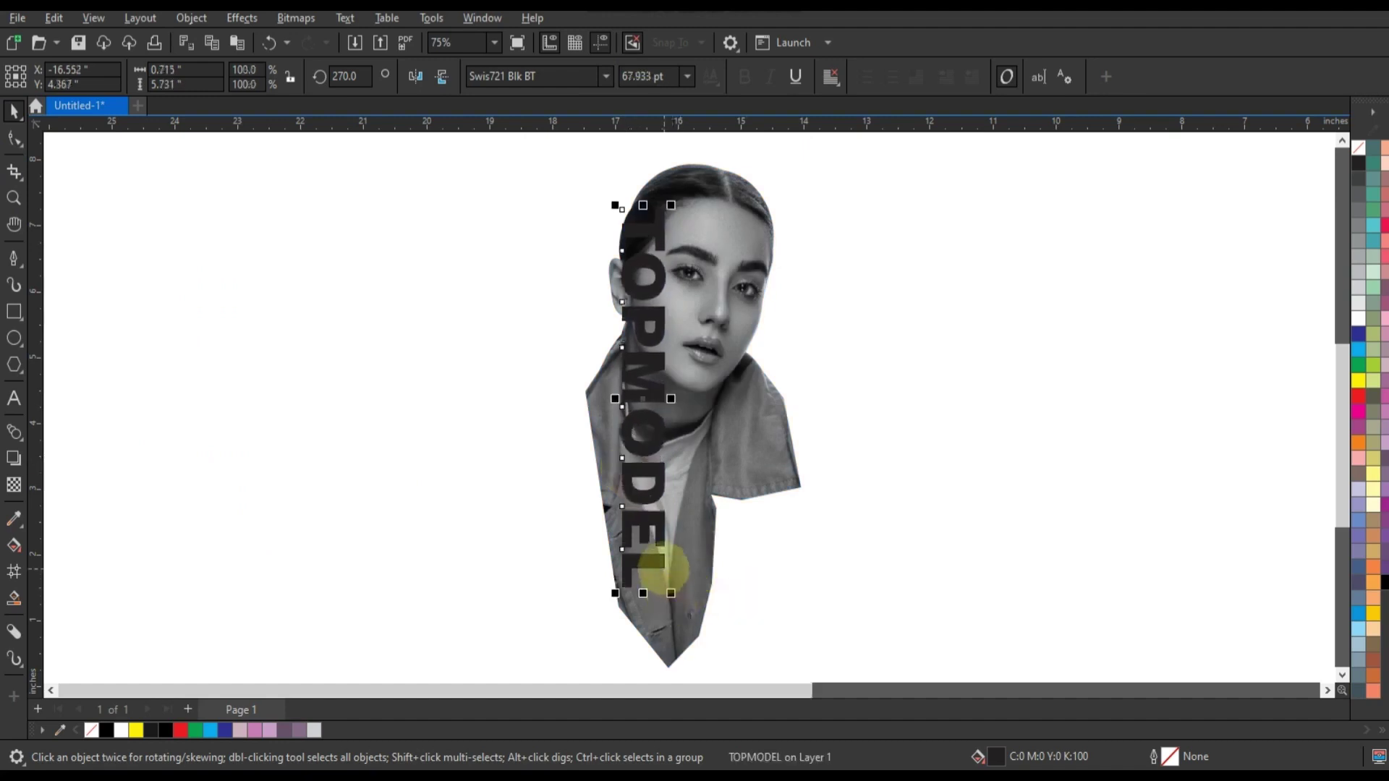
pyautogui.click(1357, 396)
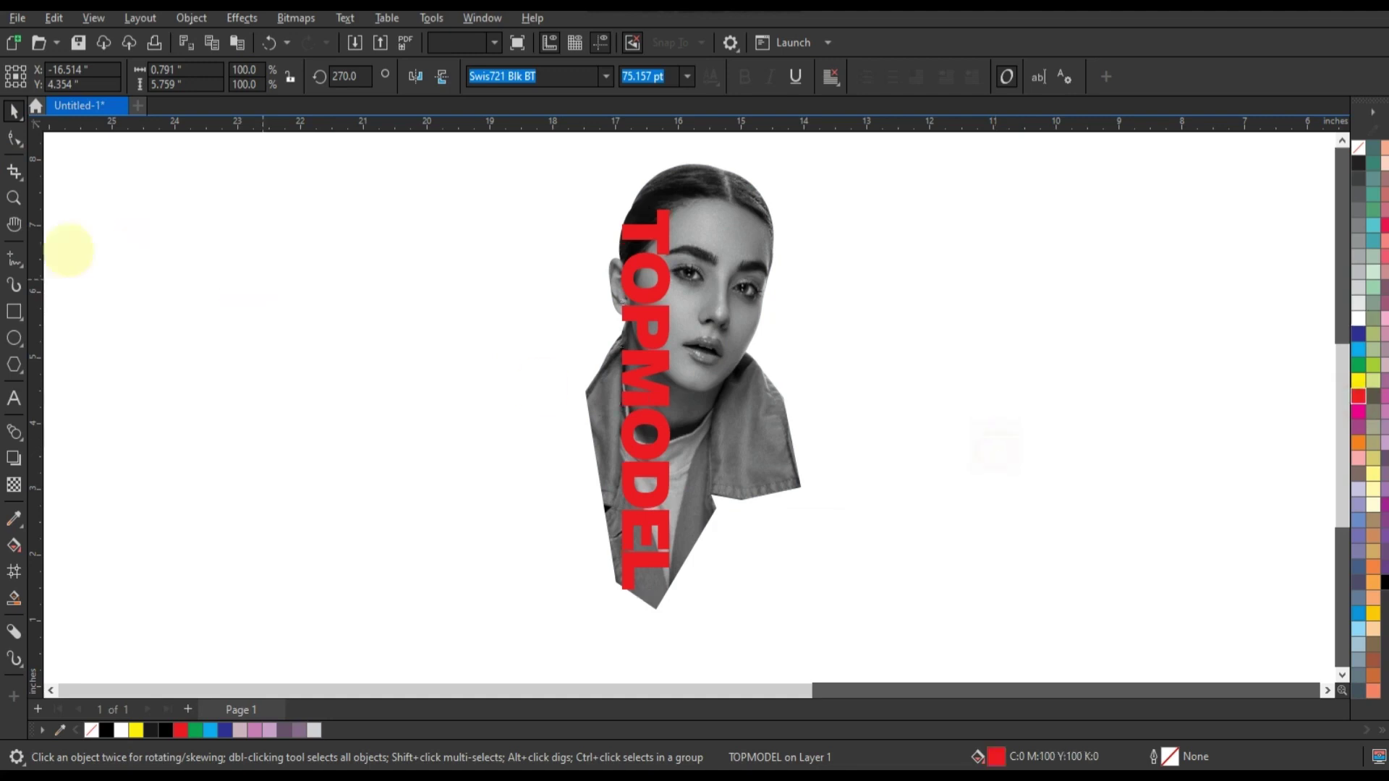
pyautogui.click(62, 248)
# Step: Zoom in on the portrait and shrink the red TOPMODEL slightly to fit the photo
pyautogui.click(14, 259)
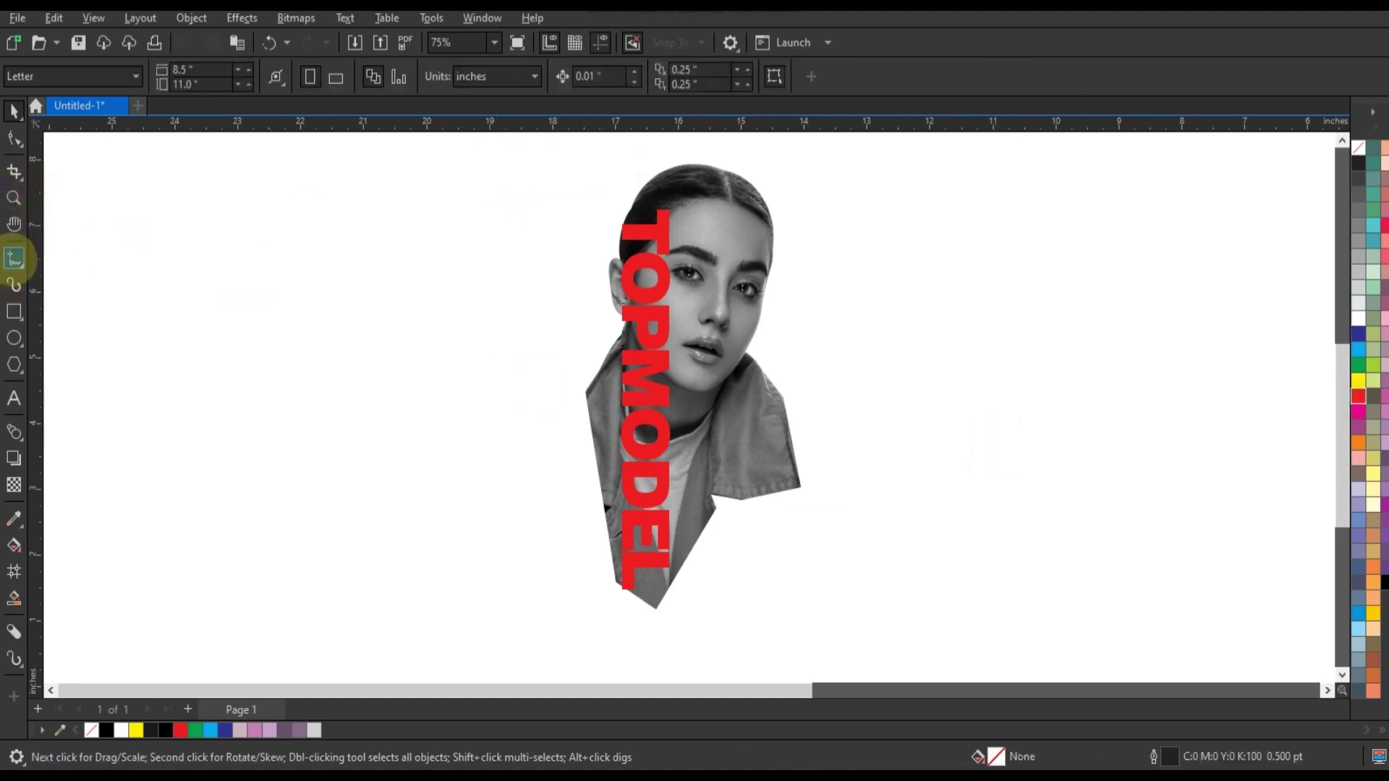
pyautogui.click(14, 198)
pyautogui.moveTo(526, 161); pyautogui.dragTo(967, 641)
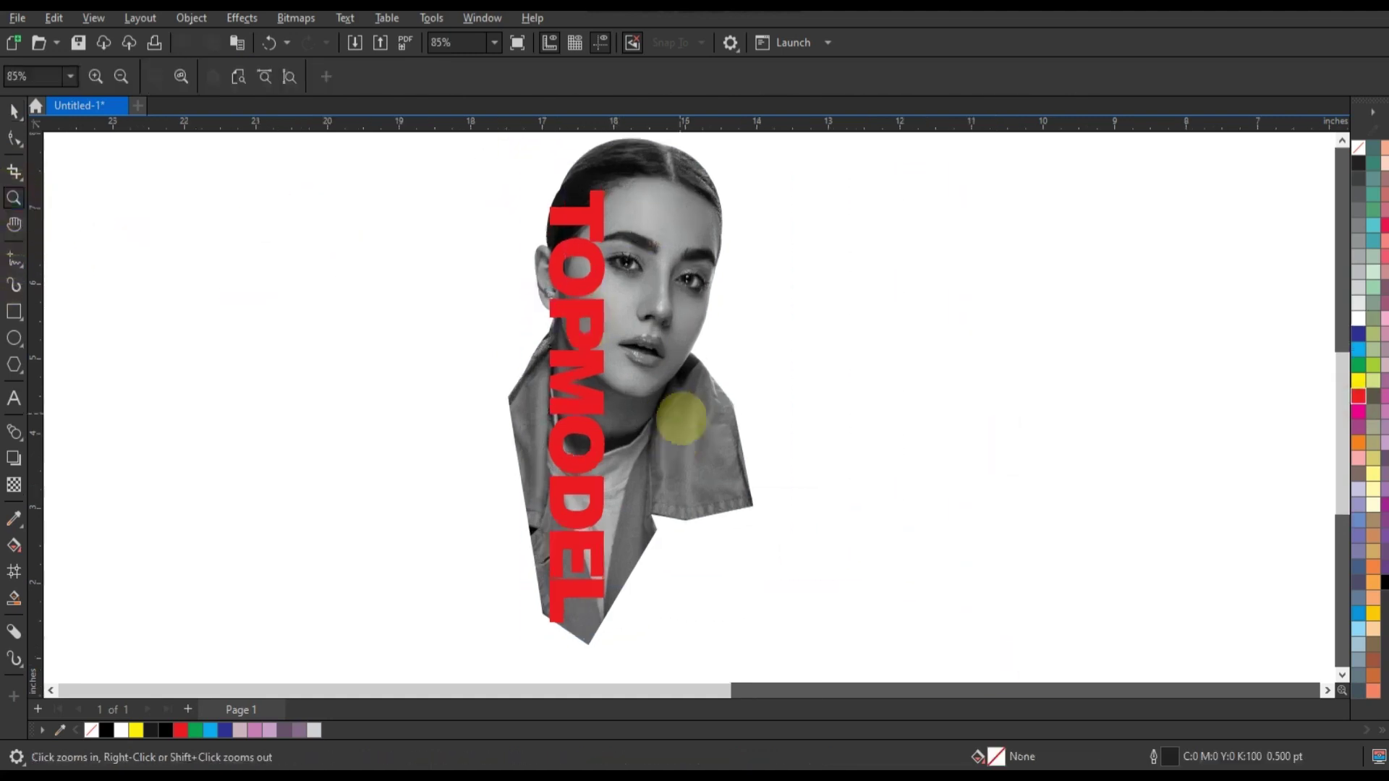
pyautogui.click(14, 110)
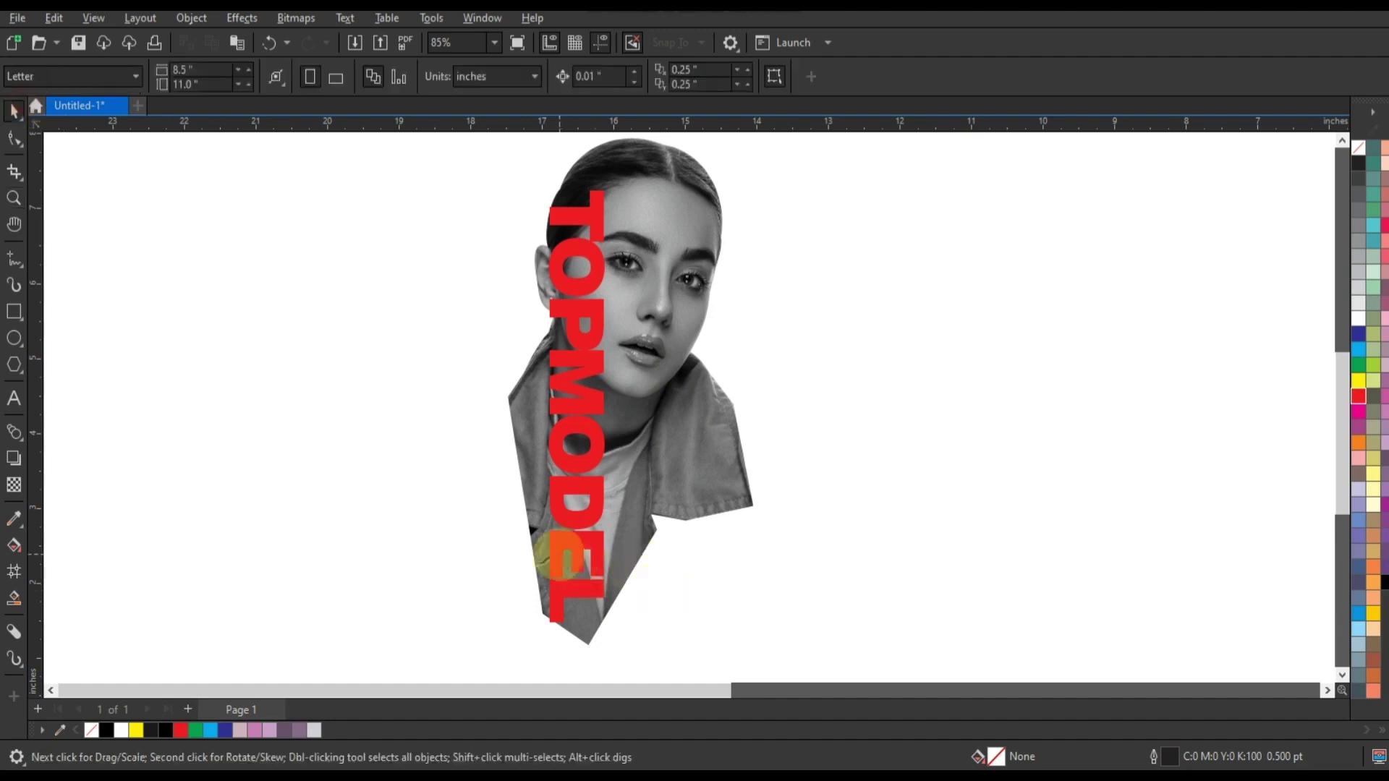
pyautogui.click(551, 616)
pyautogui.moveTo(542, 628); pyautogui.dragTo(544, 623)
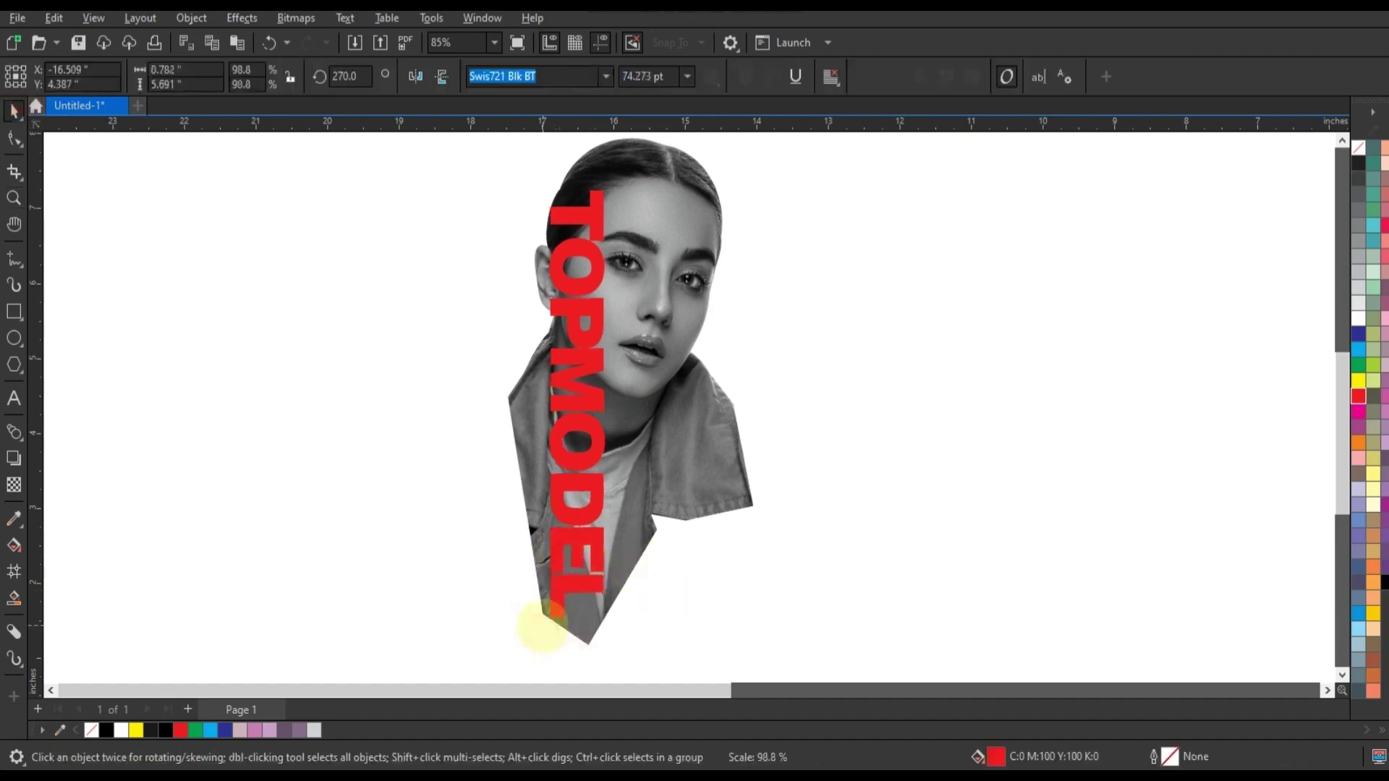
pyautogui.click(698, 459)
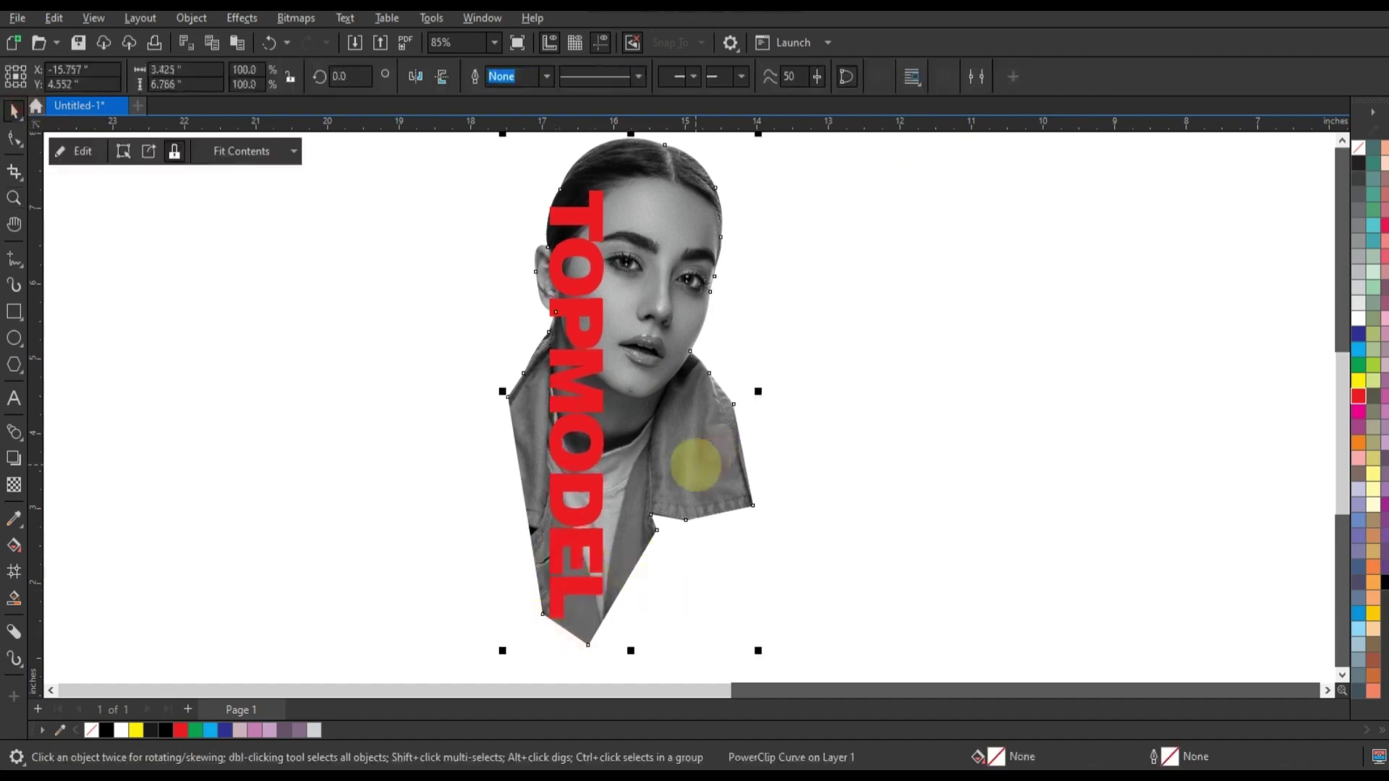
# Step: Copy the PowerClipped photo and paste a duplicate
pyautogui.rightClick(695, 463)
pyautogui.click(730, 359)
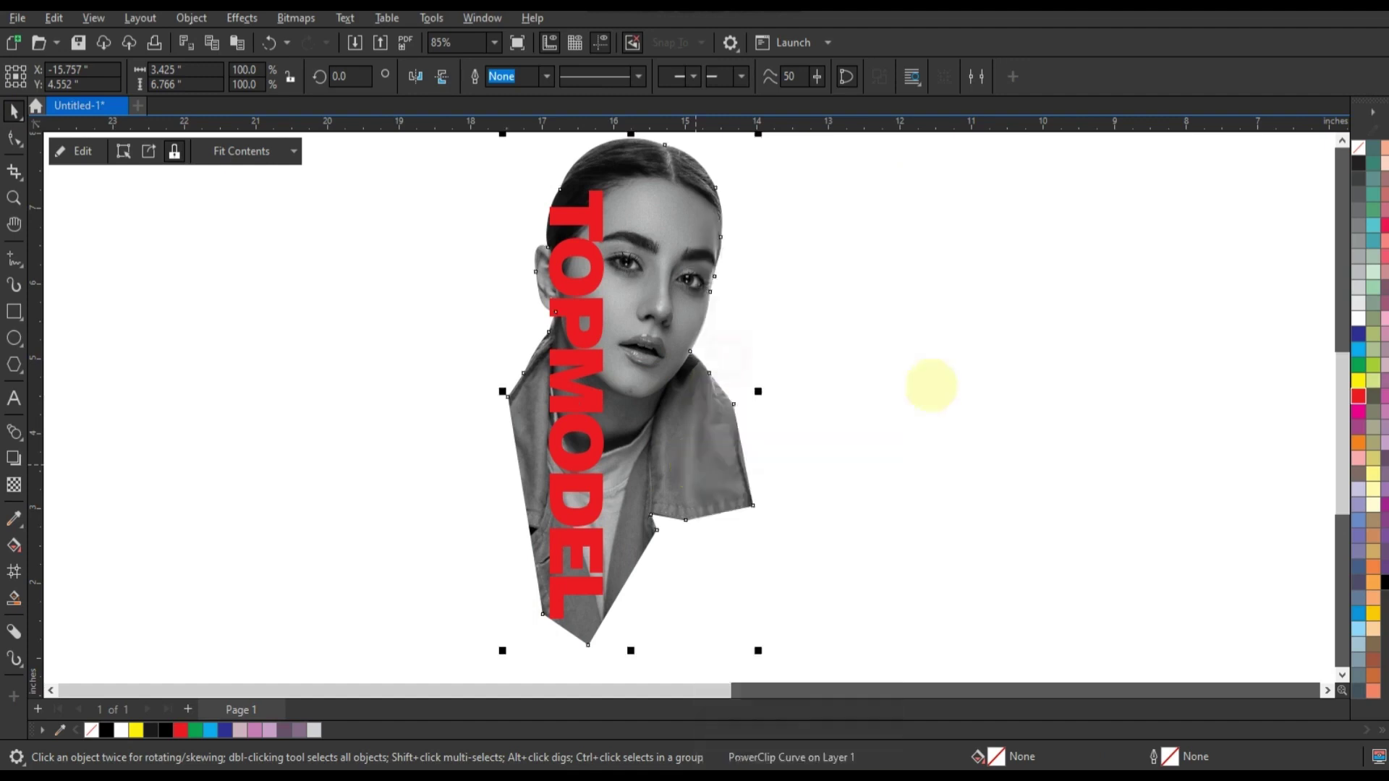
pyautogui.click(930, 386)
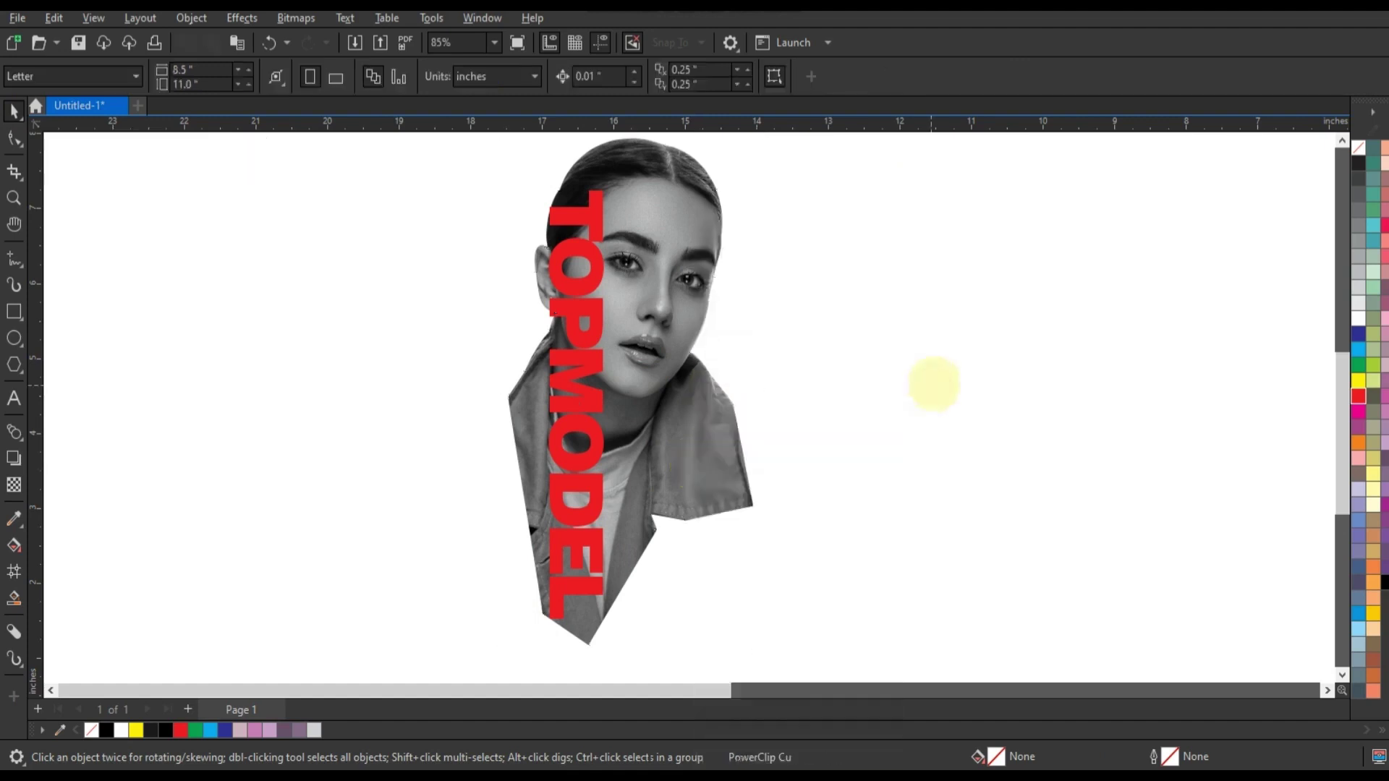
pyautogui.rightClick(932, 384)
pyautogui.click(966, 523)
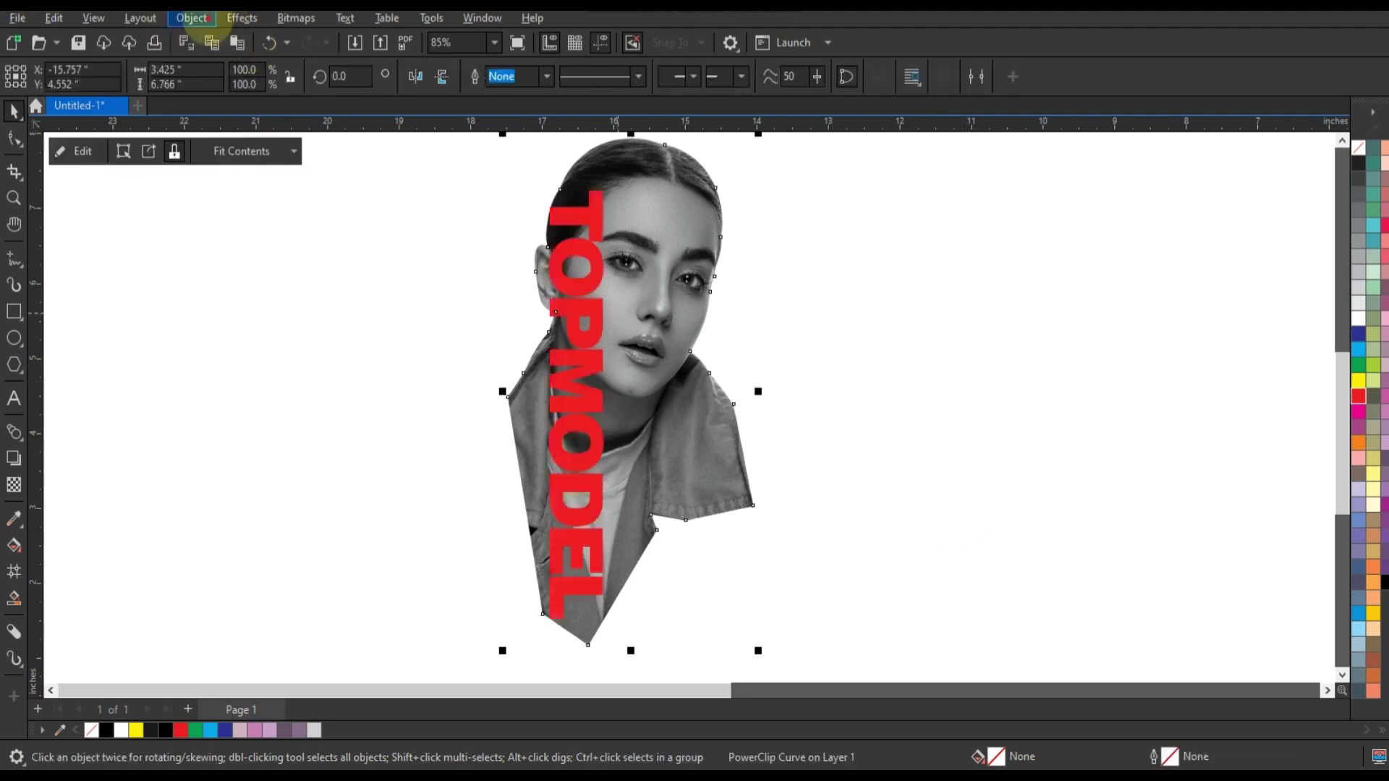
# Step: Extract TOPMODEL from the copy and give it a white 1 pt outline
pyautogui.click(191, 17)
pyautogui.click(455, 107)
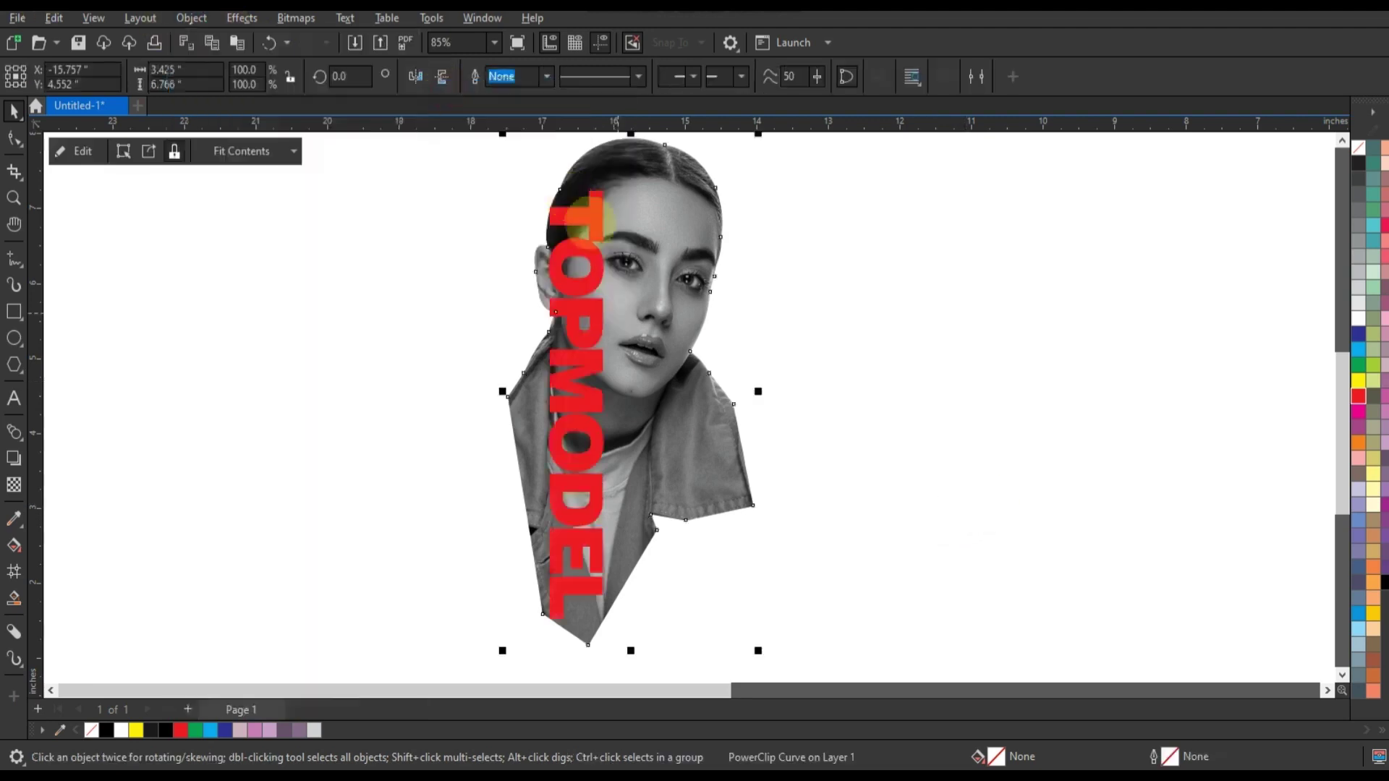
pyautogui.hotkey('shift', 'pagedown')
pyautogui.click(851, 425)
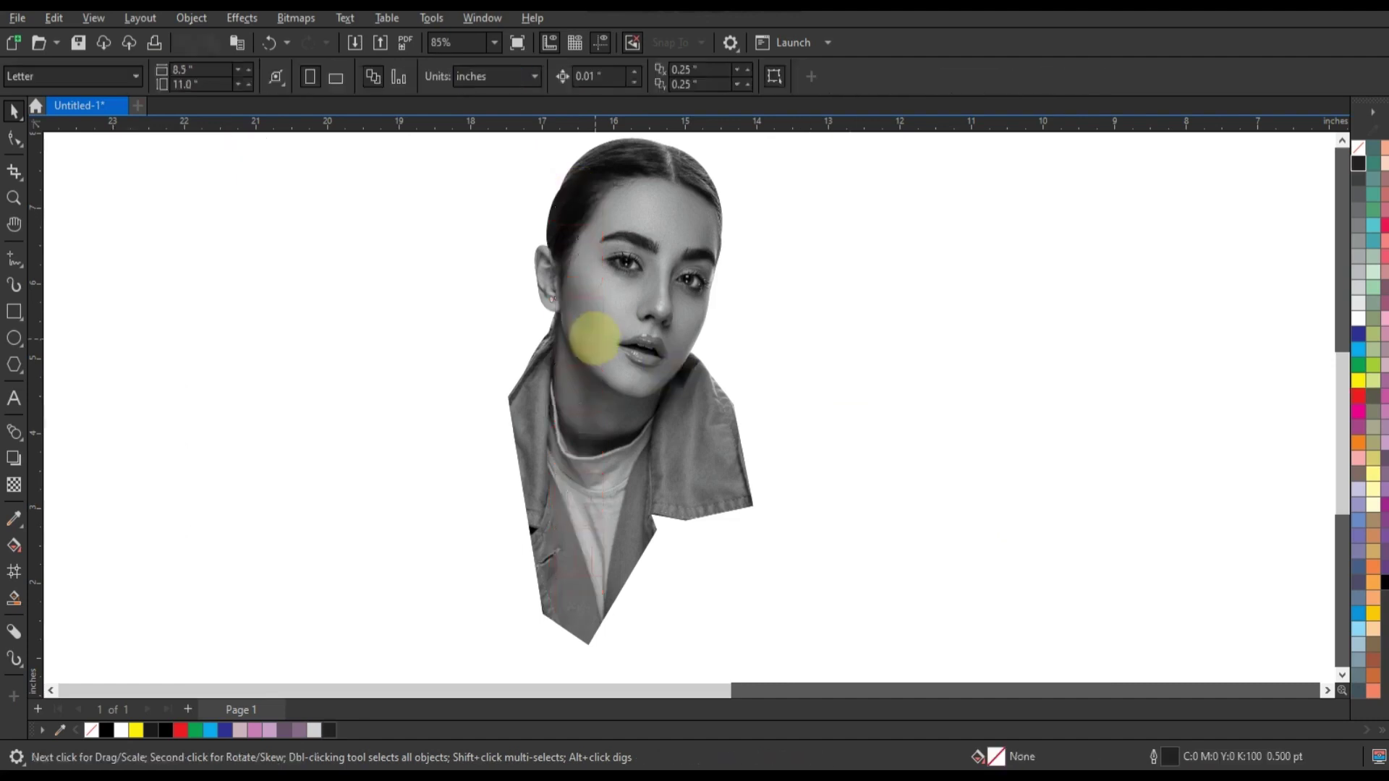
pyautogui.click(597, 309)
pyautogui.click(546, 76)
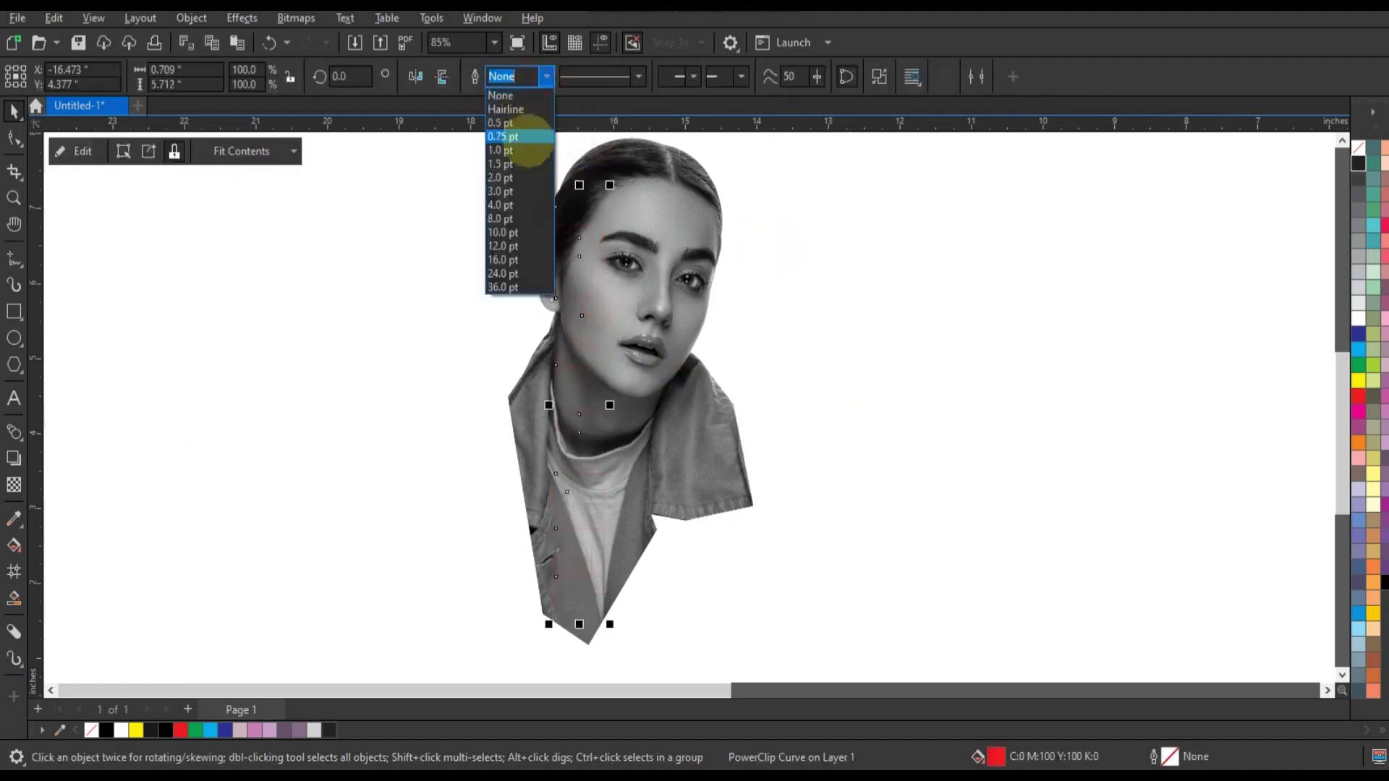
pyautogui.rightClick(1363, 320)
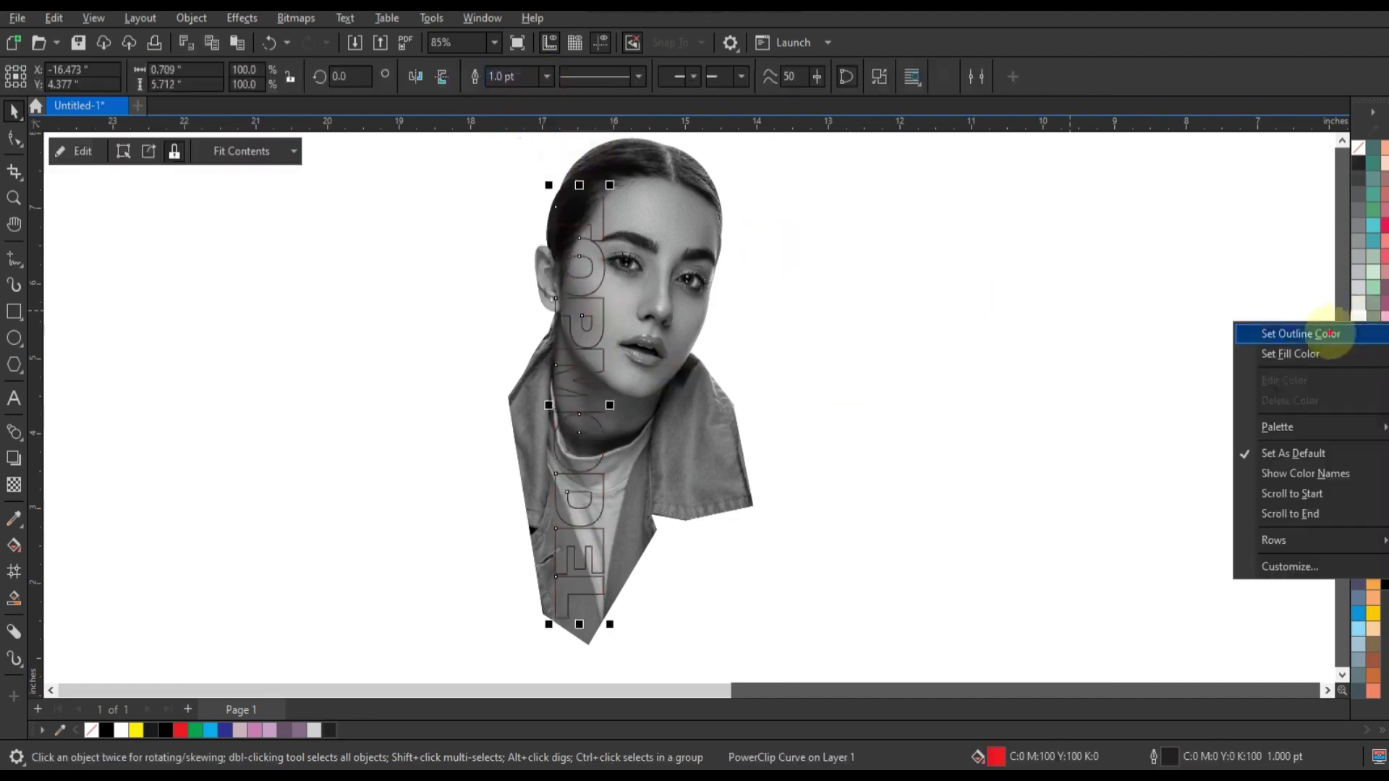
pyautogui.click(1230, 329)
pyautogui.click(1153, 357)
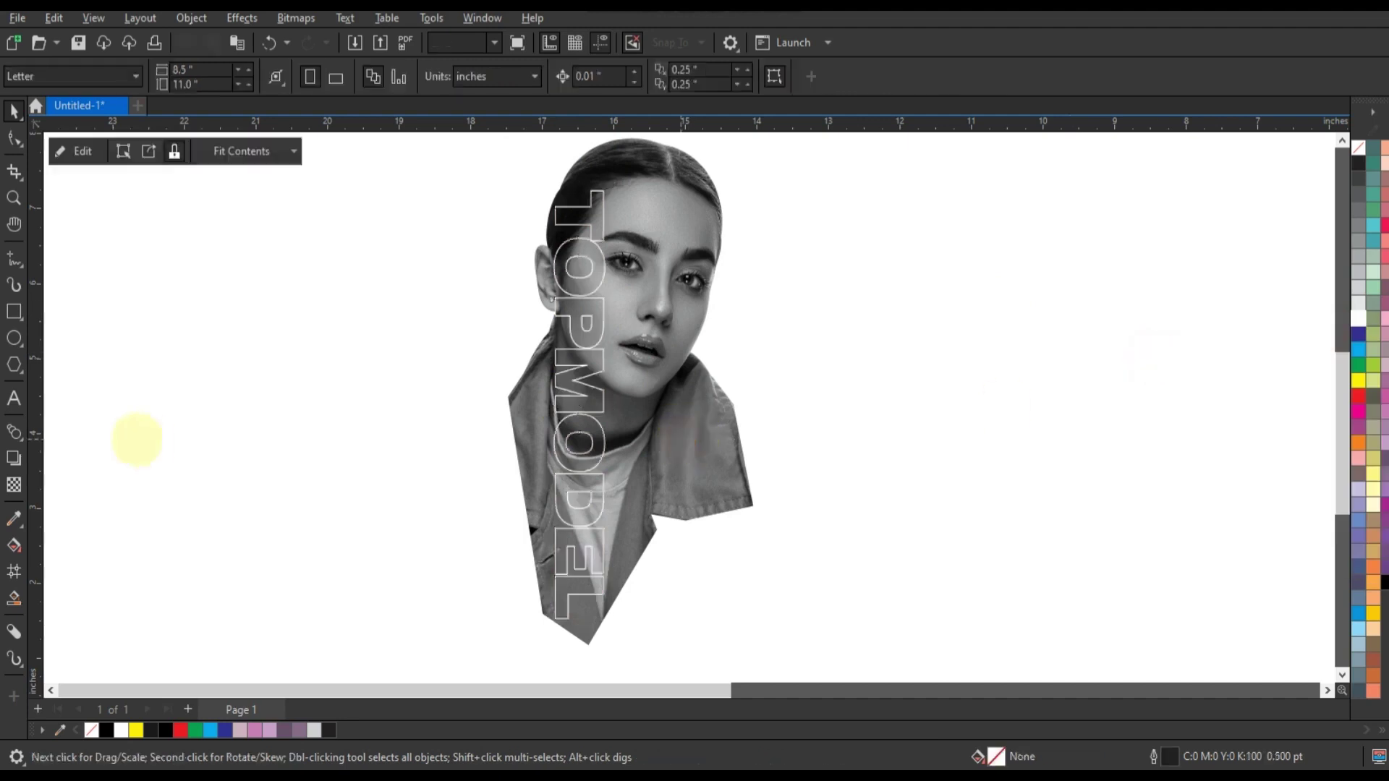
# Step: Zoom closer on the portrait and nudge the outlined TOPMODEL slightly left
pyautogui.click(13, 197)
pyautogui.moveTo(439, 165)
pyautogui.mouseDown()
pyautogui.moveTo(759, 575)
pyautogui.moveTo(821, 630)
pyautogui.mouseUp()
pyautogui.press('space')
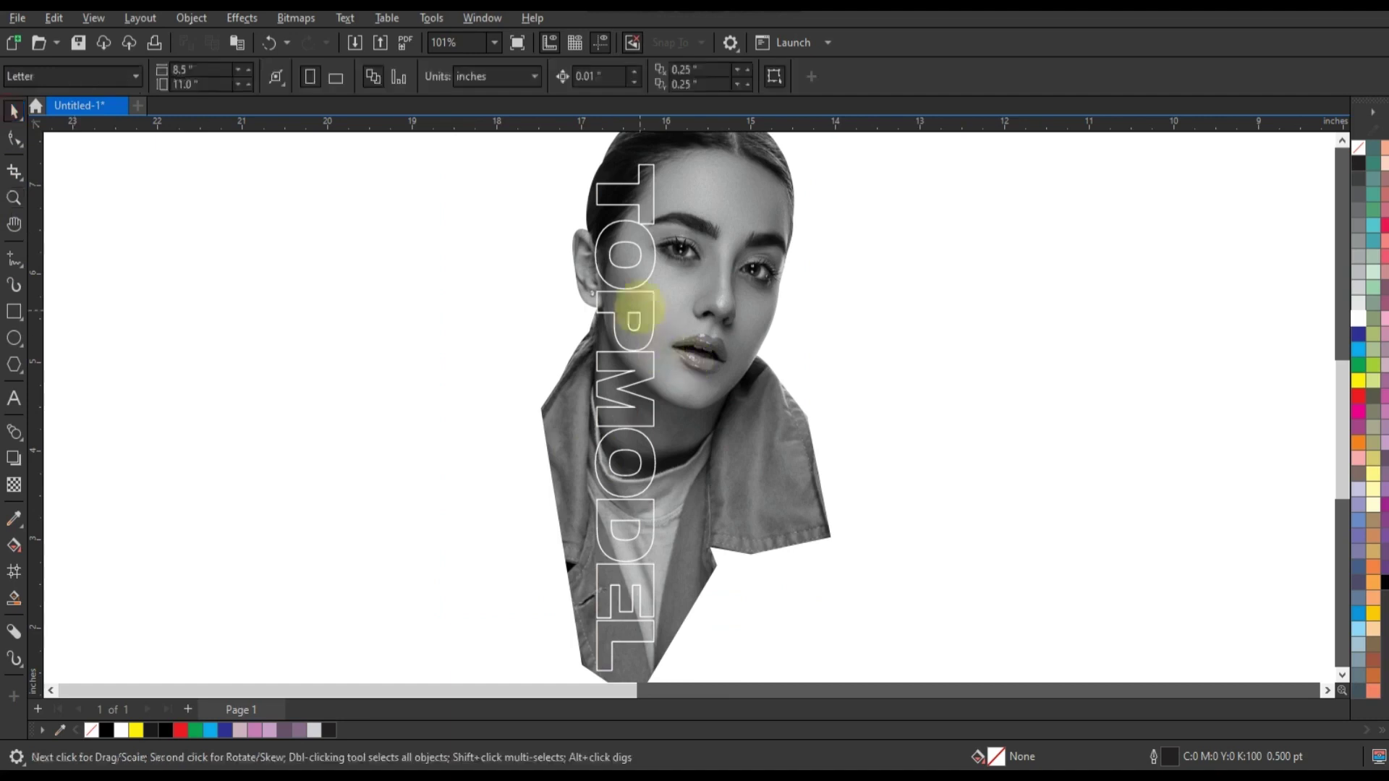
pyautogui.click(640, 302)
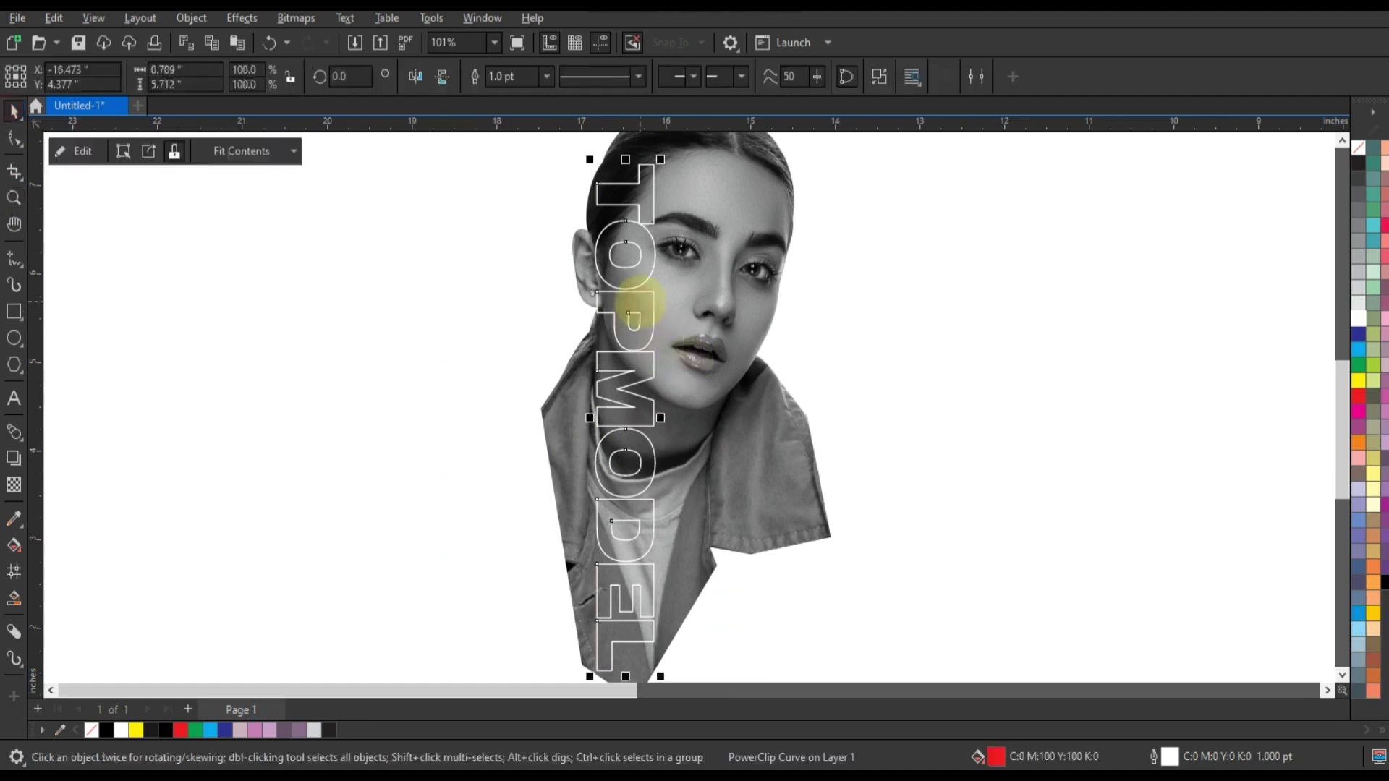
pyautogui.press('Left')
pyautogui.press('Left')
pyautogui.press('Left')
pyautogui.press('Left')
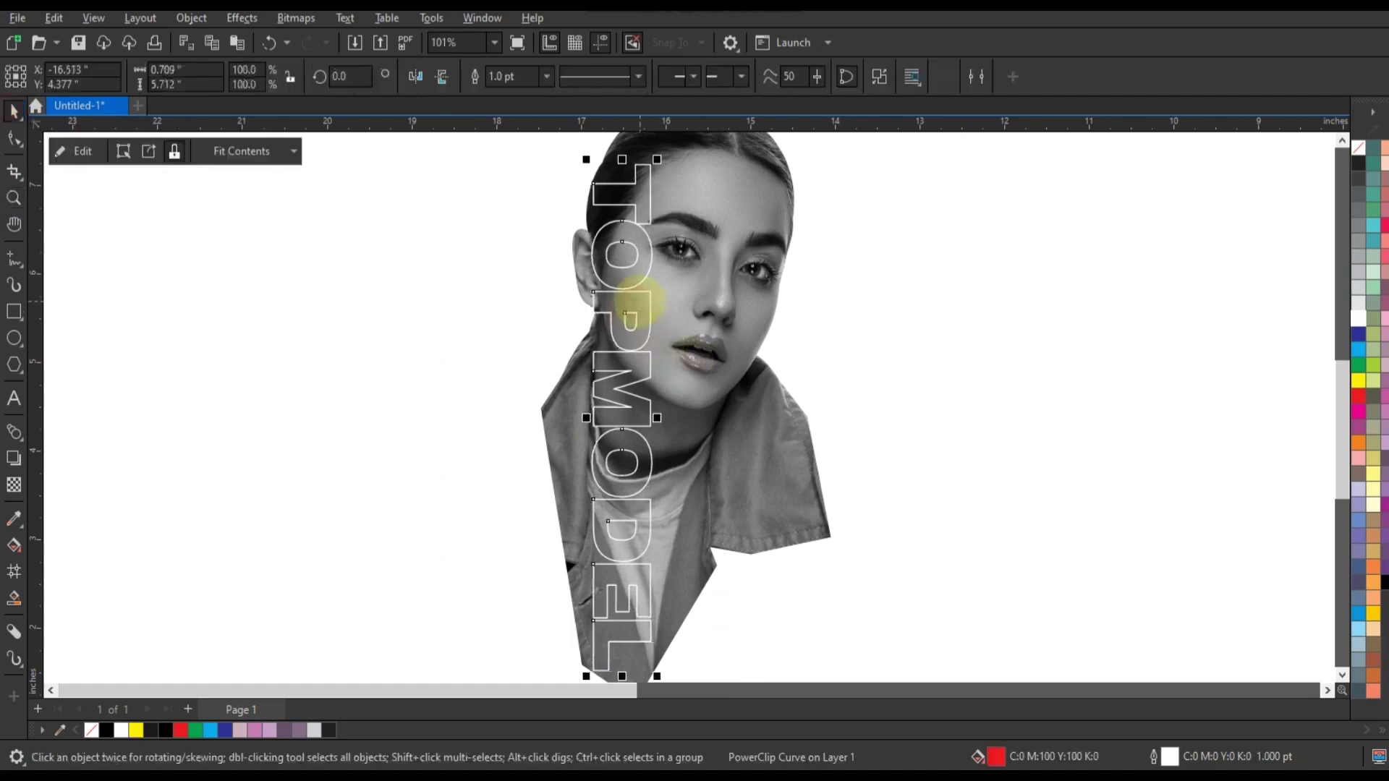
# Step: Draw a polyline down the TOPMODEL lettering from the T to the E
pyautogui.click(304, 340)
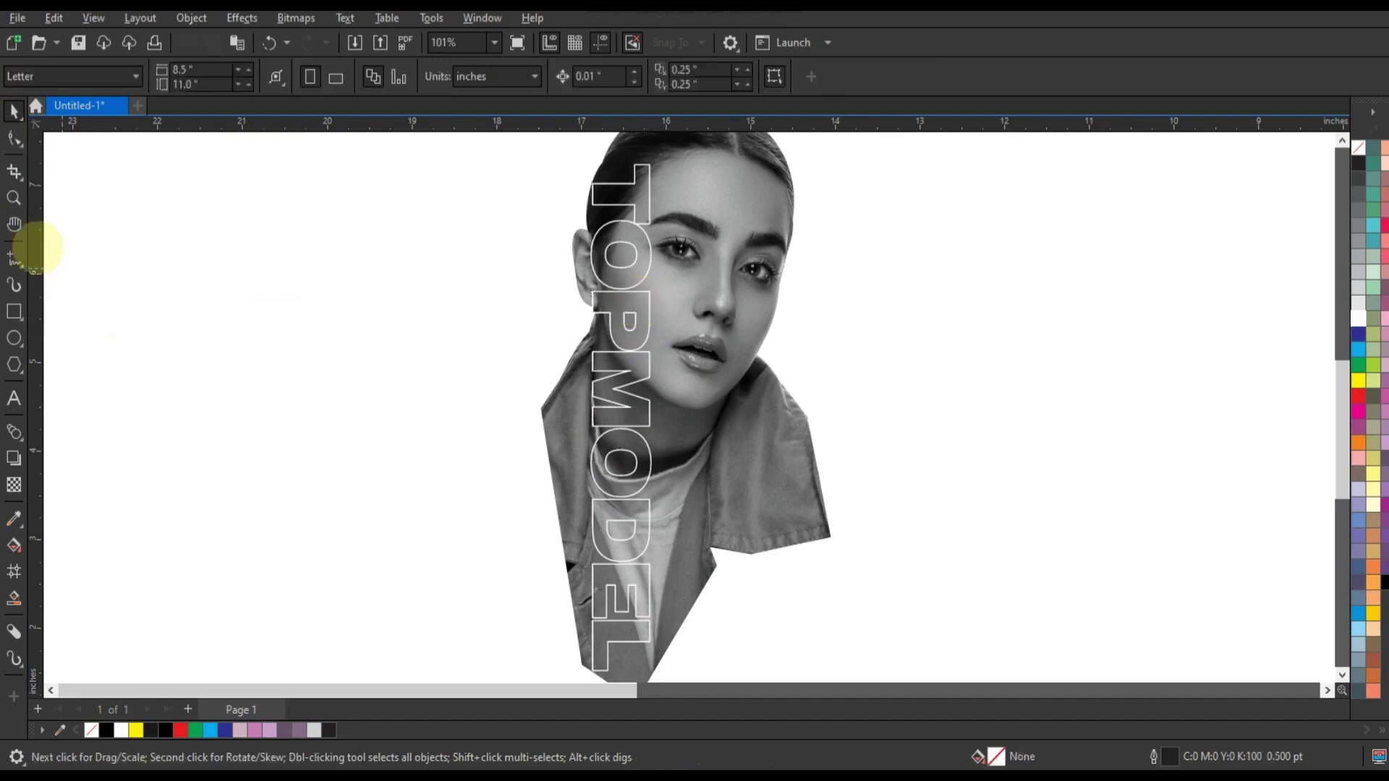
pyautogui.click(14, 257)
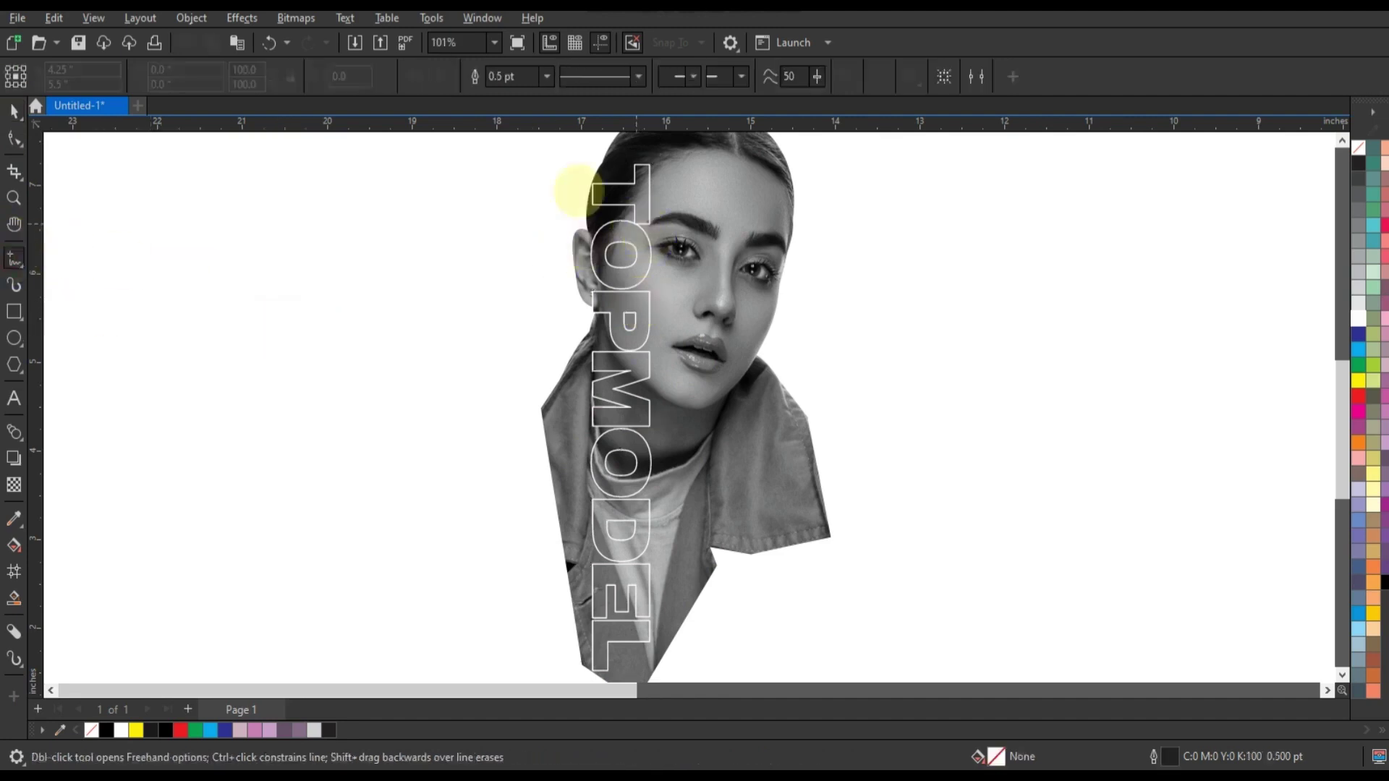
pyautogui.click(642, 188)
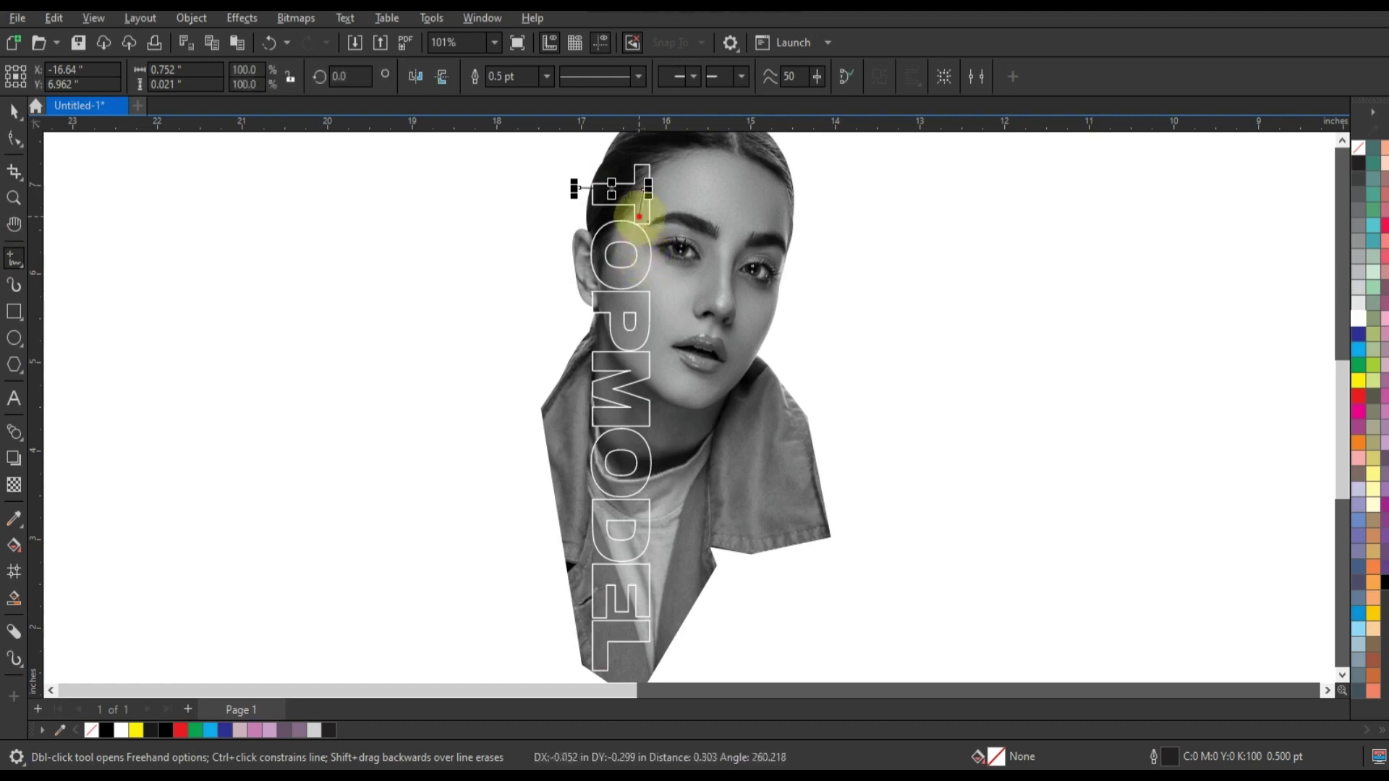
pyautogui.click(645, 253)
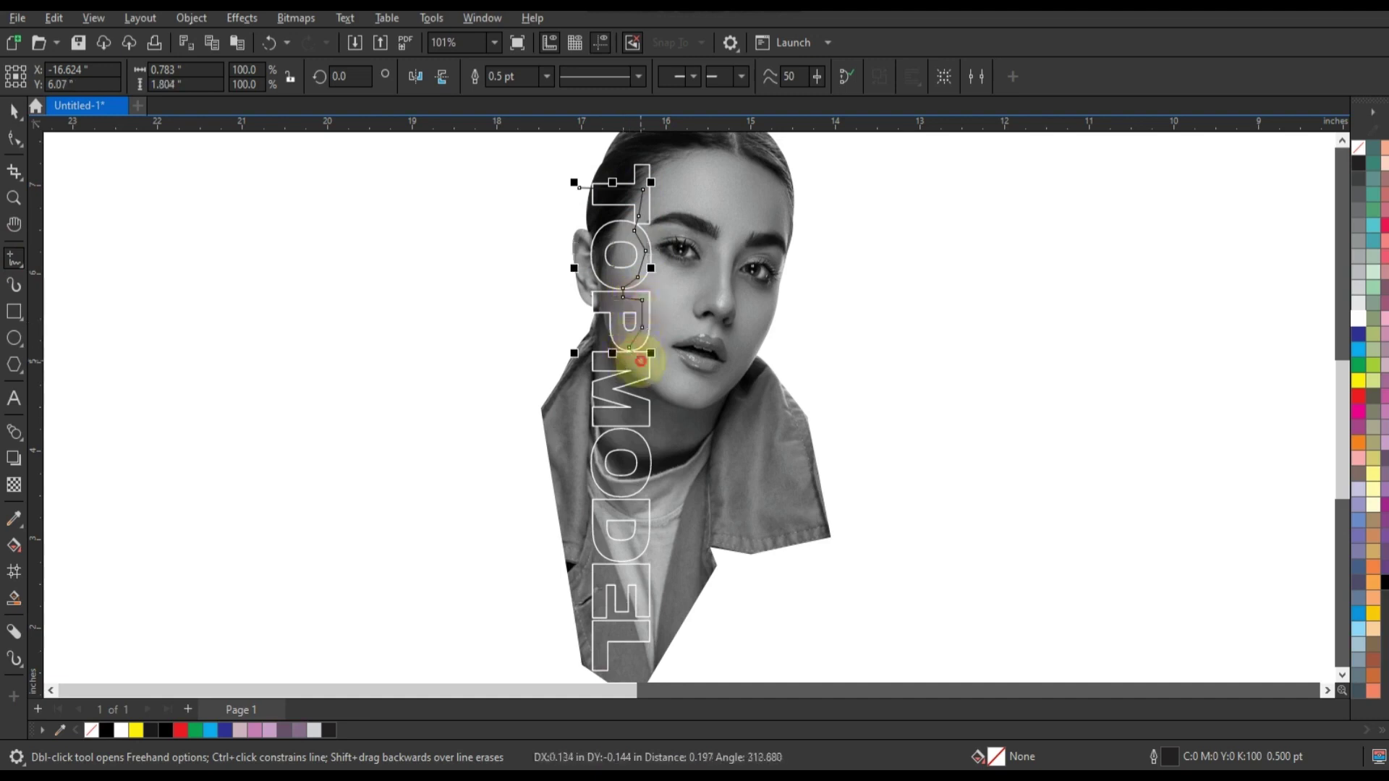
pyautogui.click(641, 360)
pyautogui.click(597, 386)
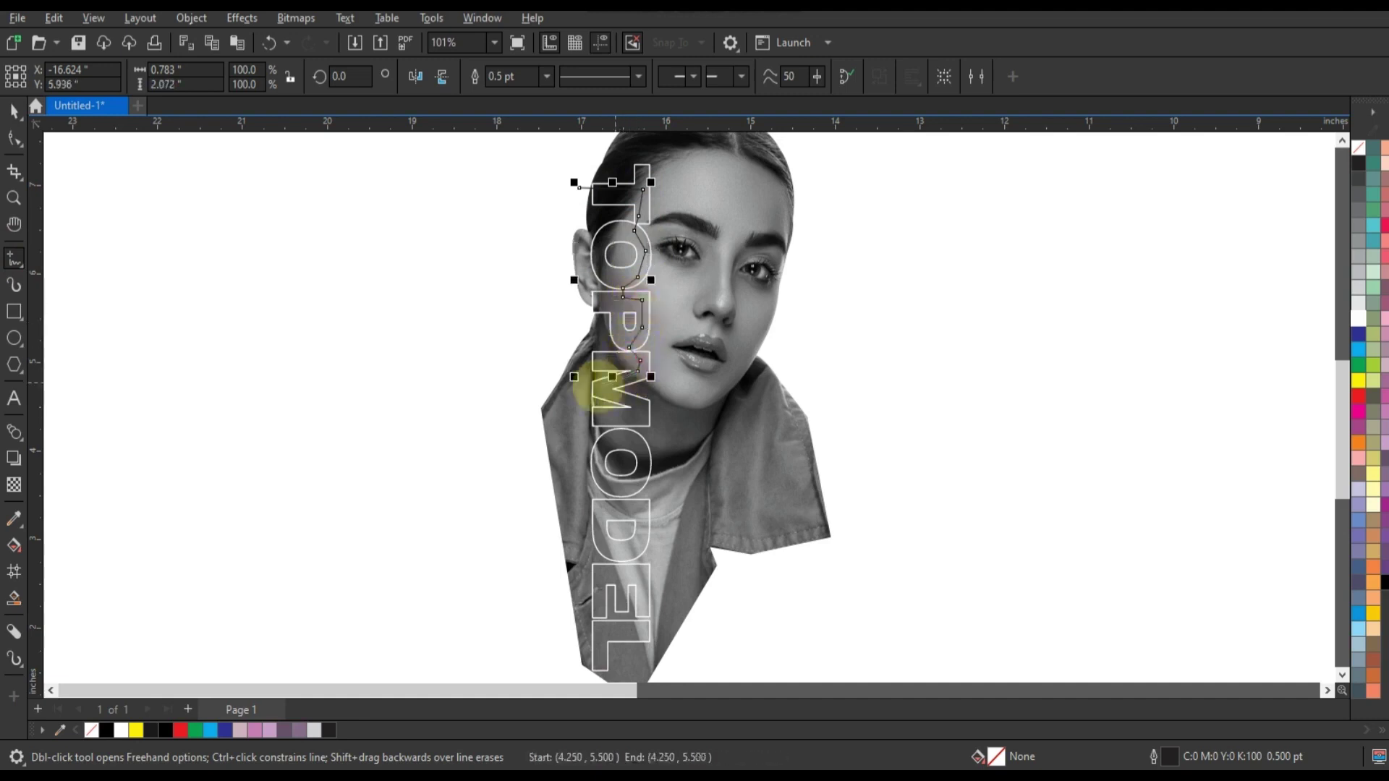
pyautogui.click(637, 402)
pyautogui.click(622, 420)
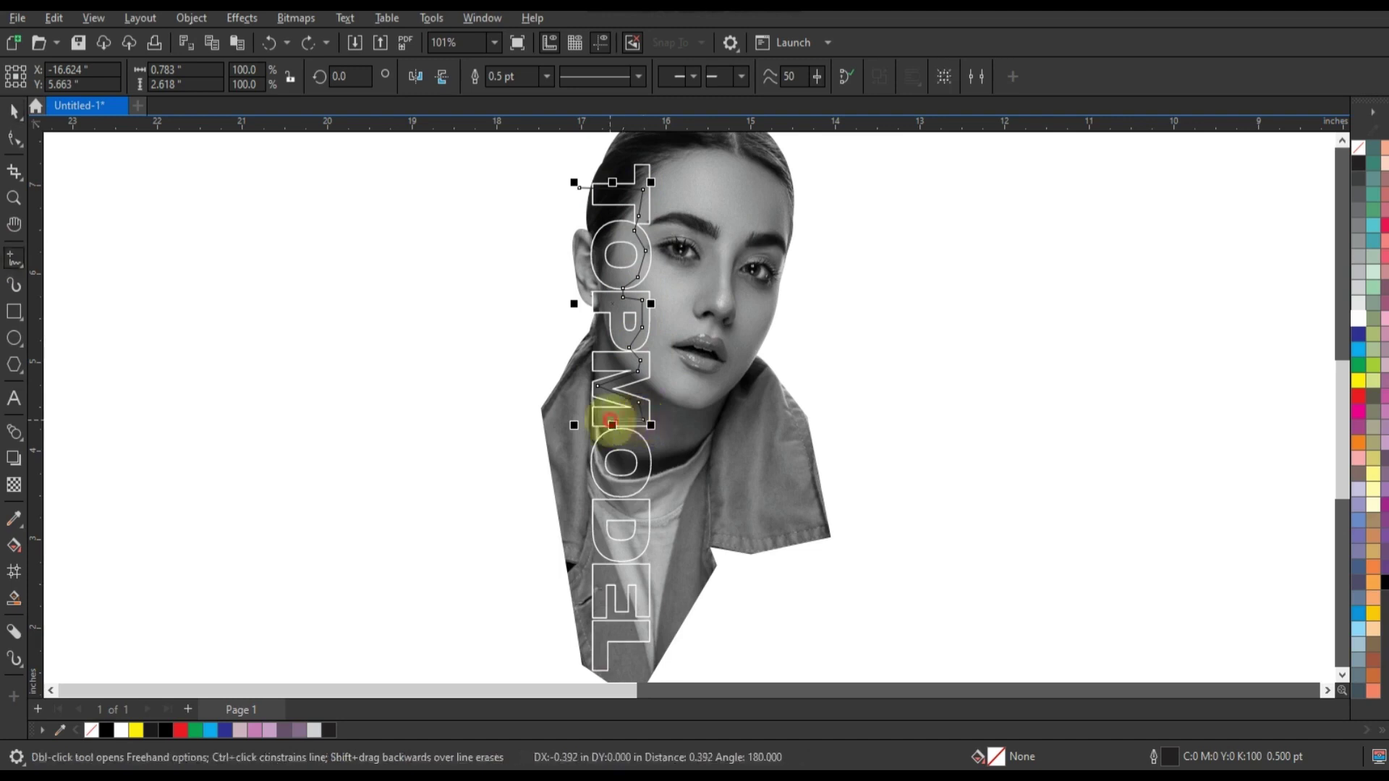
pyautogui.click(627, 439)
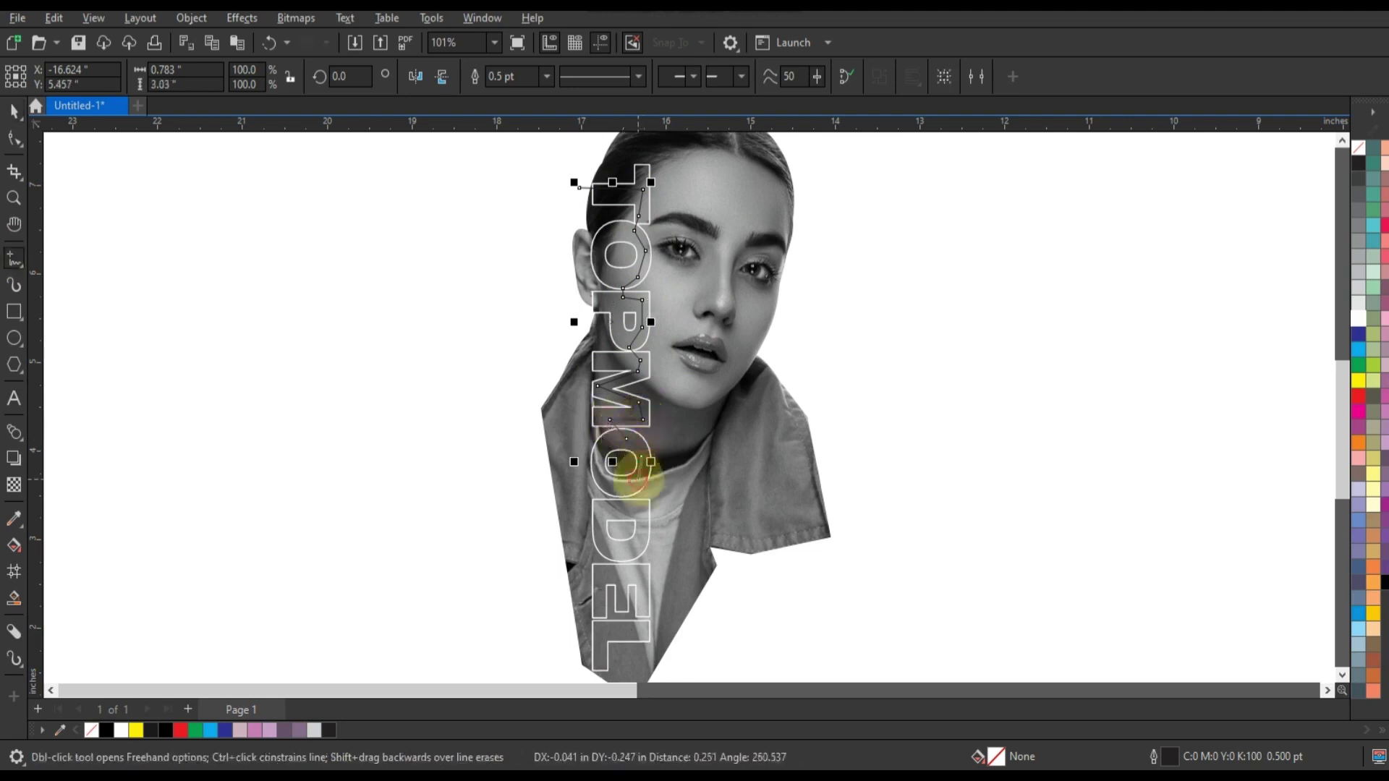
pyautogui.click(635, 479)
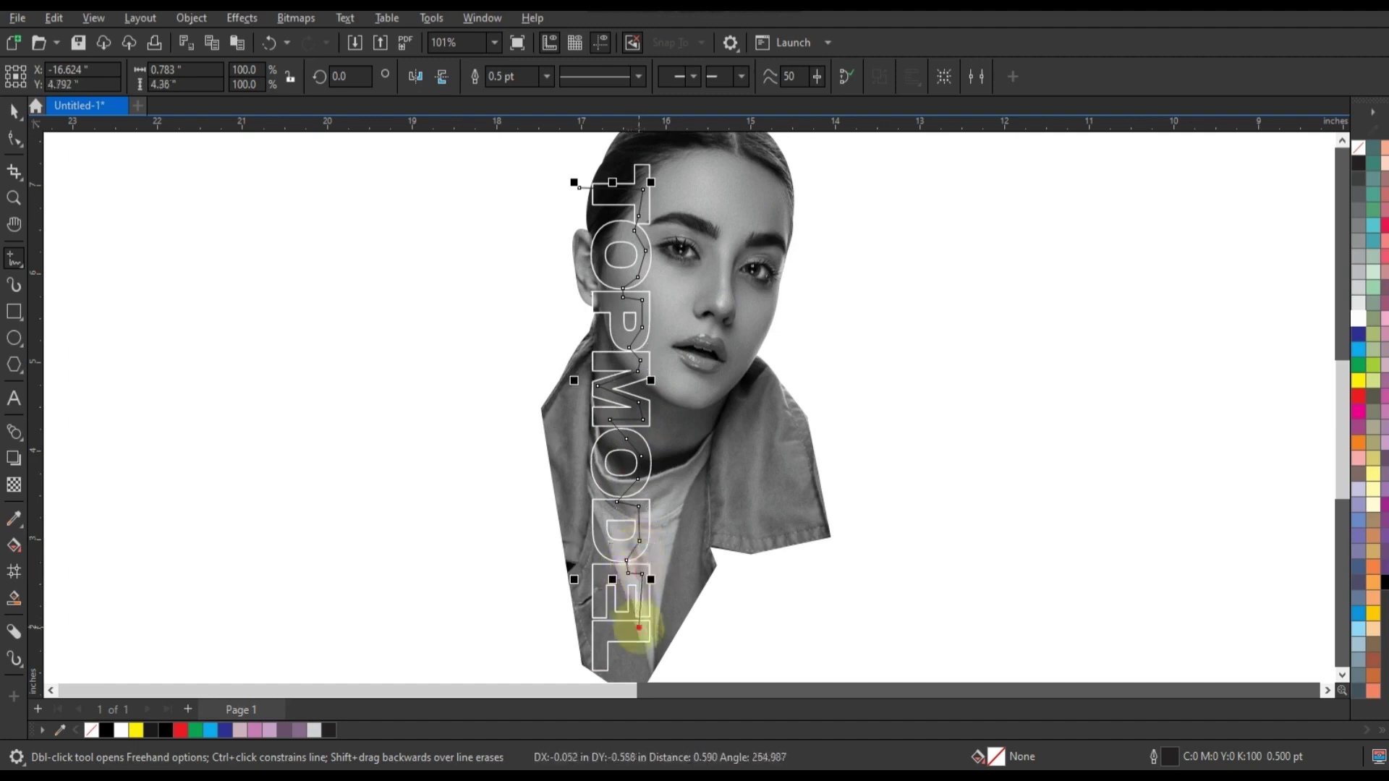
pyautogui.click(639, 627)
# Step: Close the cutting shape around the portrait's left side and trim the portrait with it
pyautogui.scroll(-3, 598, 647)
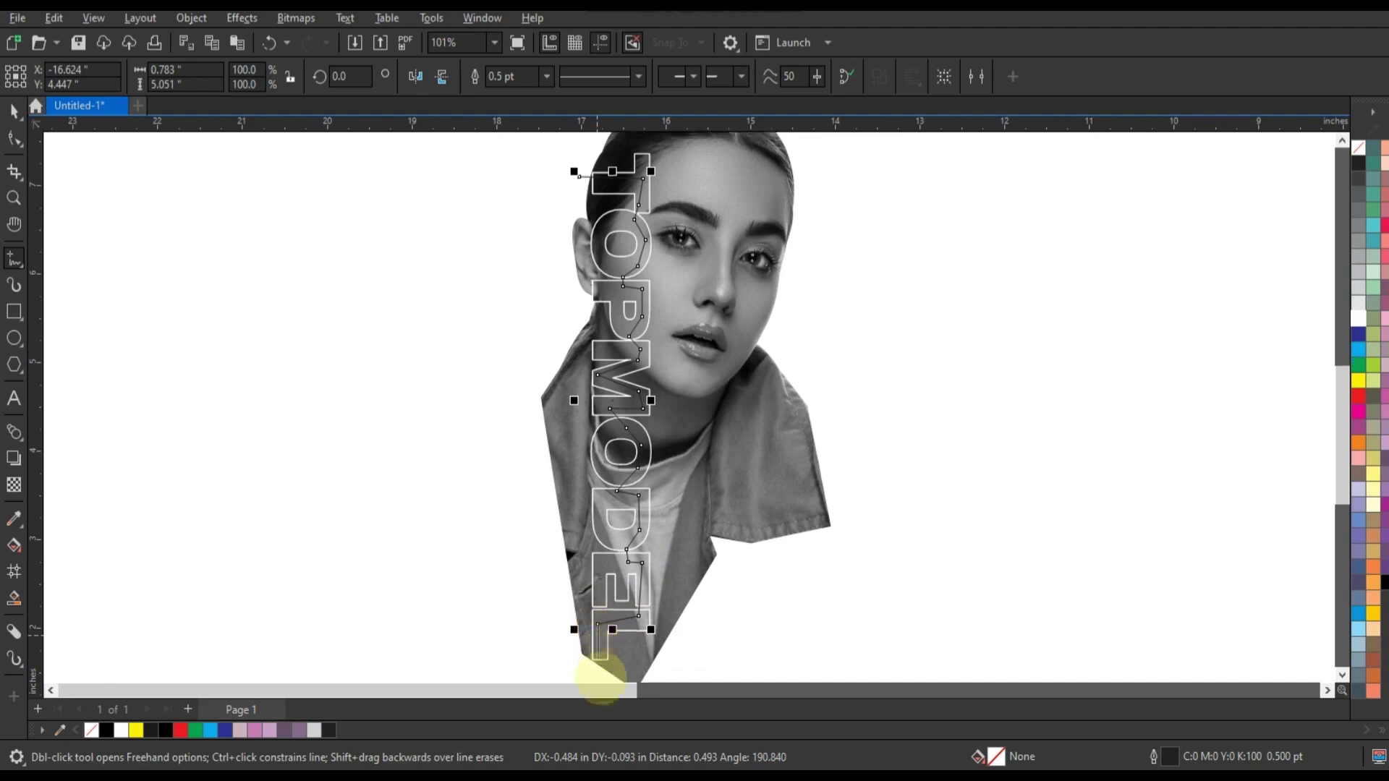
pyautogui.click(593, 628)
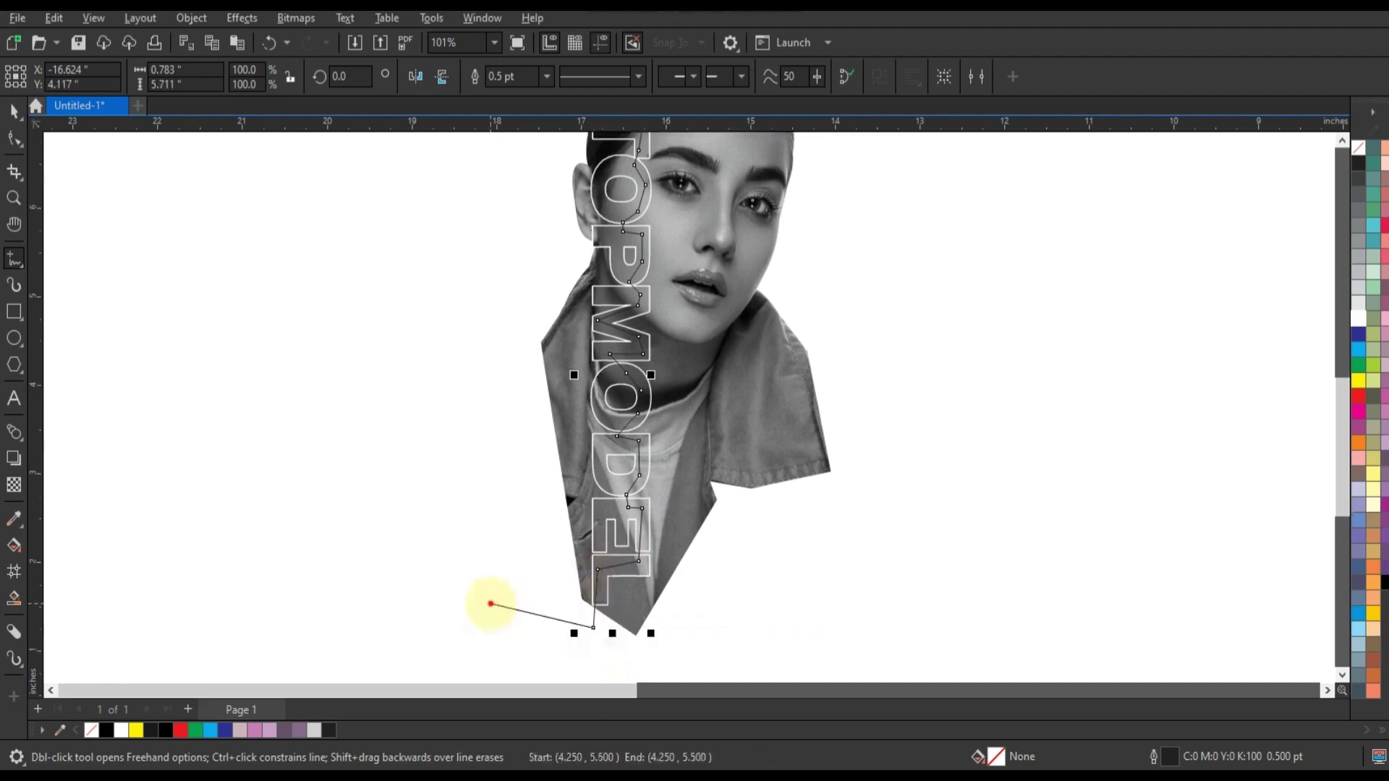
pyautogui.click(486, 598)
pyautogui.scroll(4, 528, 210)
pyautogui.doubleClick(505, 241)
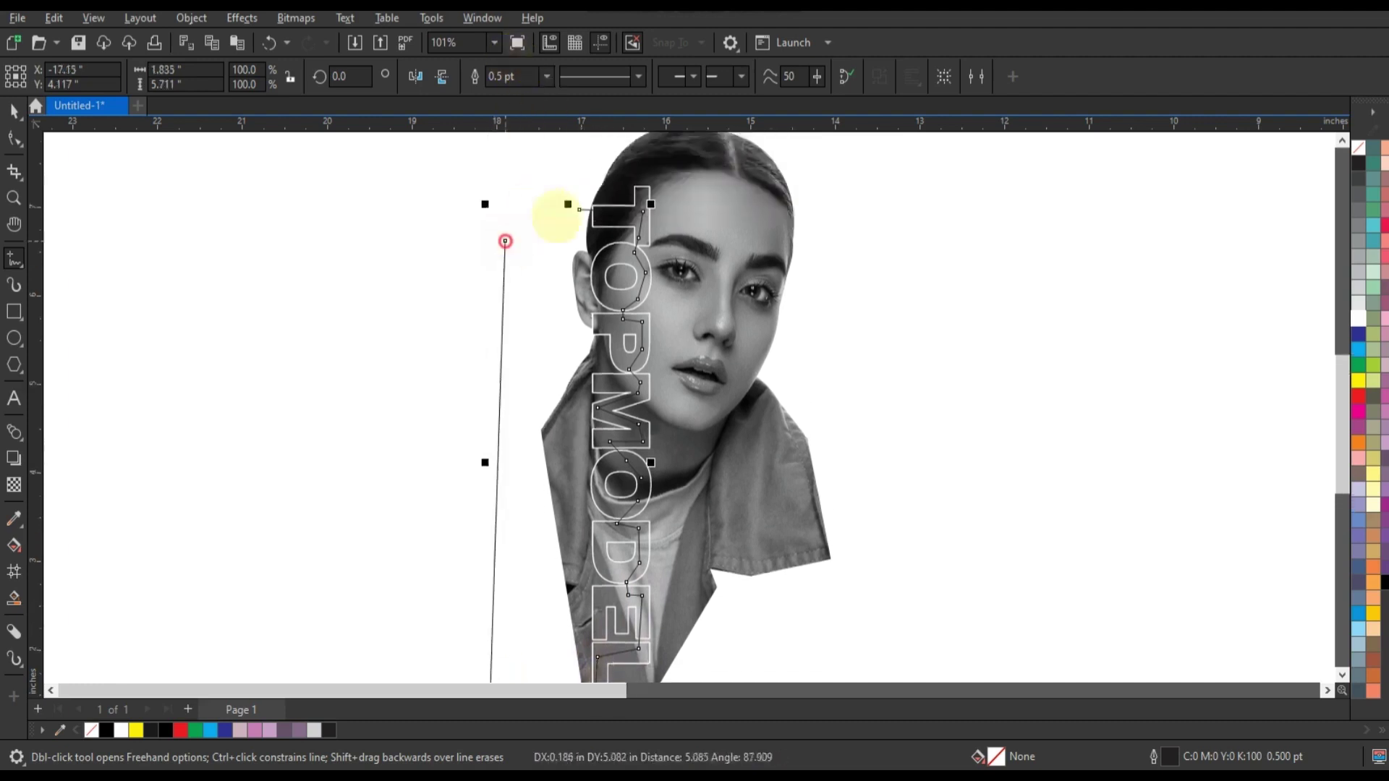
pyautogui.click(14, 110)
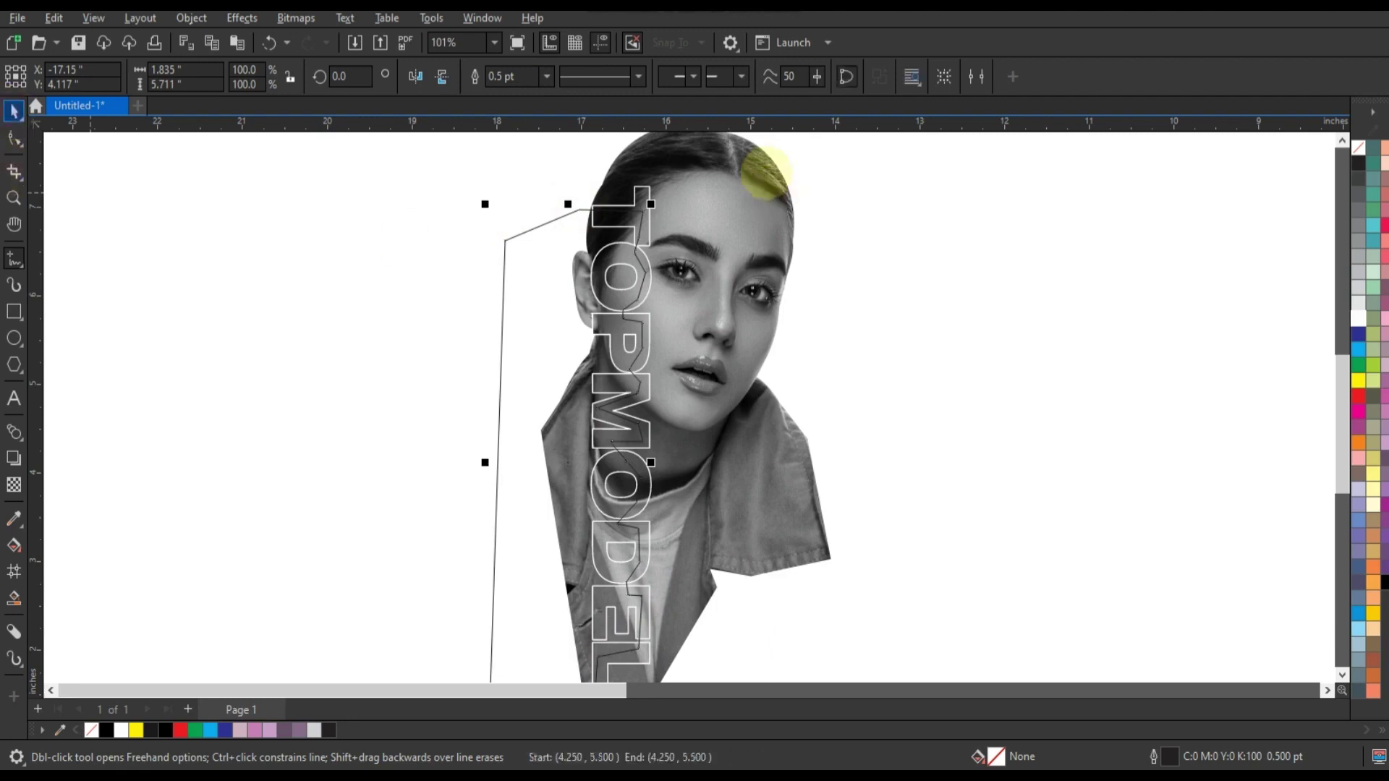
pyautogui.click(536, 76)
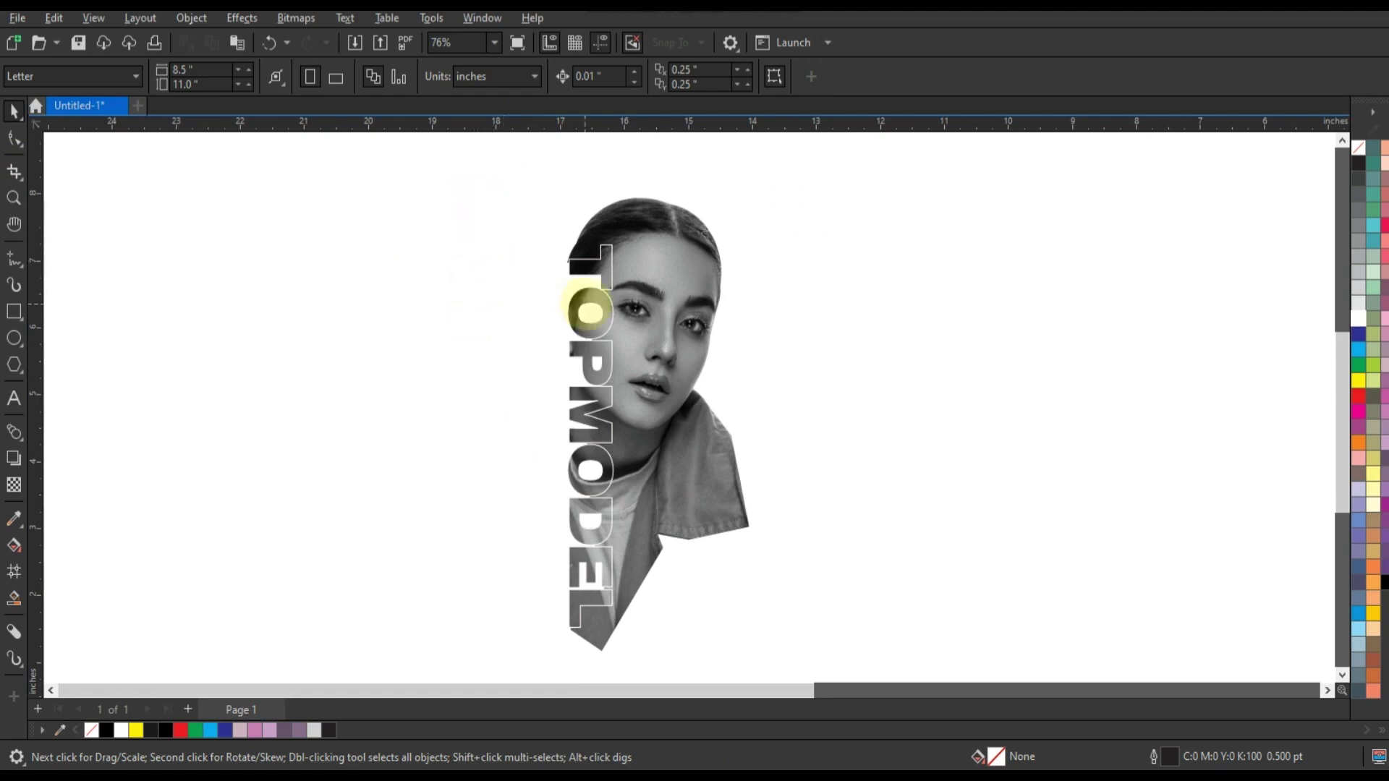
# Step: Give the vertical TOPMODEL text a feathered drop shadow with higher opacity
pyautogui.click(588, 304)
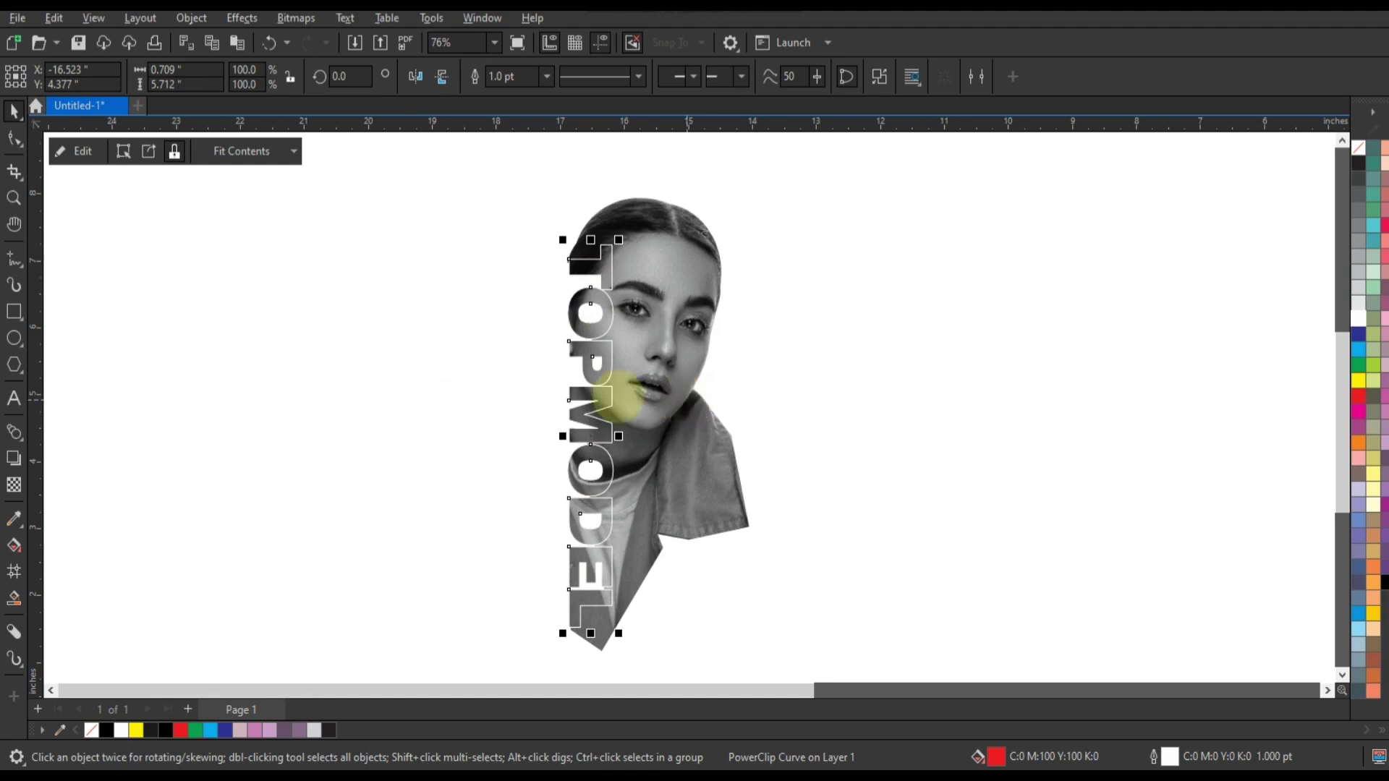
pyautogui.click(13, 458)
pyautogui.moveTo(591, 244)
pyautogui.mouseDown()
pyautogui.moveTo(606, 499)
pyautogui.moveTo(593, 627)
pyautogui.mouseUp()
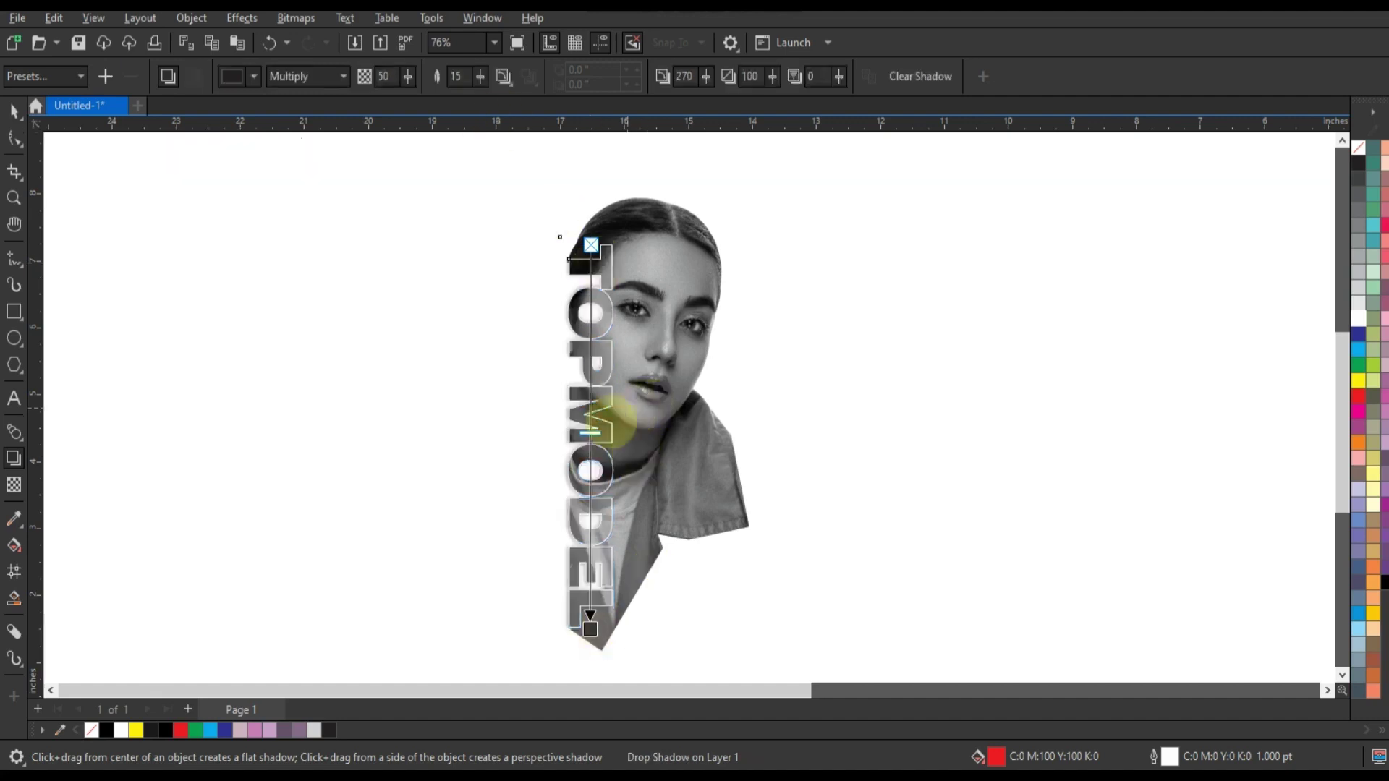
pyautogui.click(504, 76)
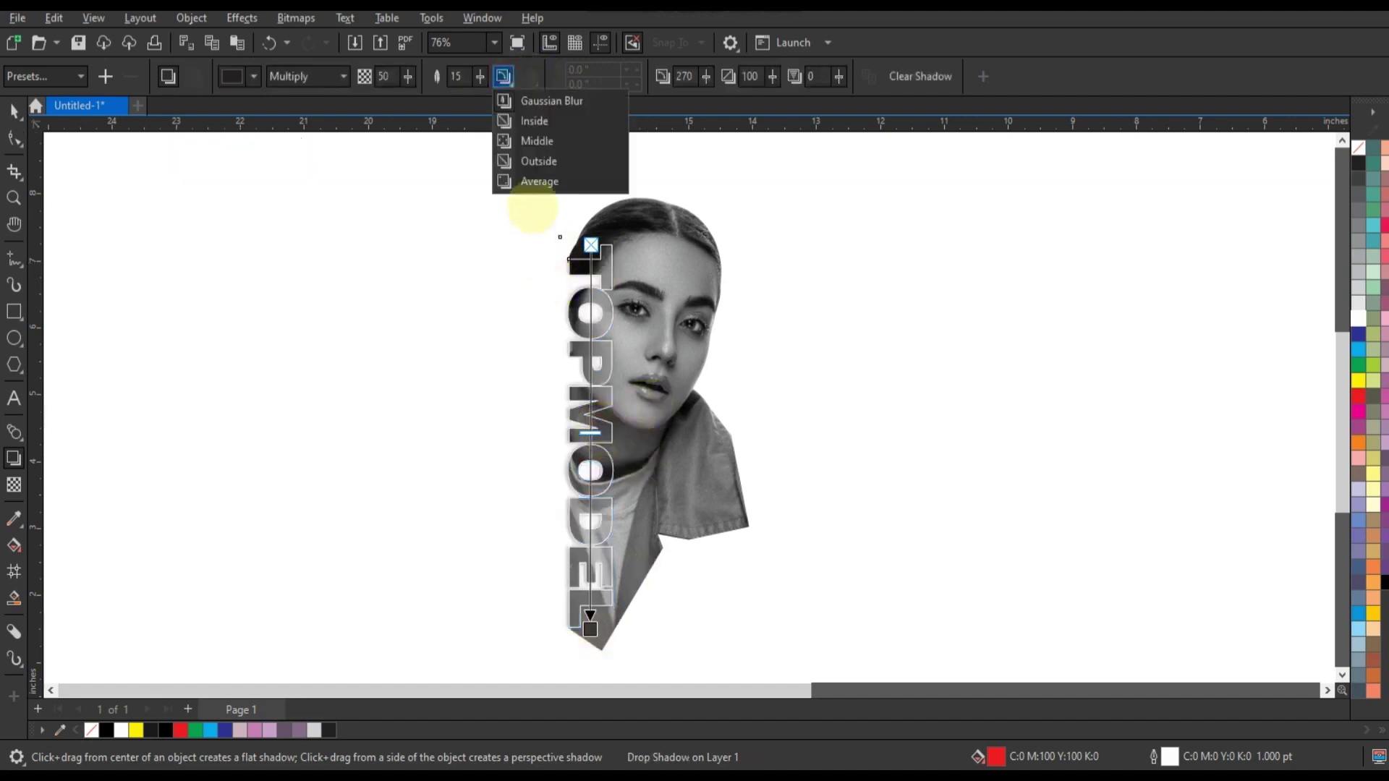
pyautogui.press('Return')
pyautogui.moveTo(590, 432); pyautogui.dragTo(590, 507)
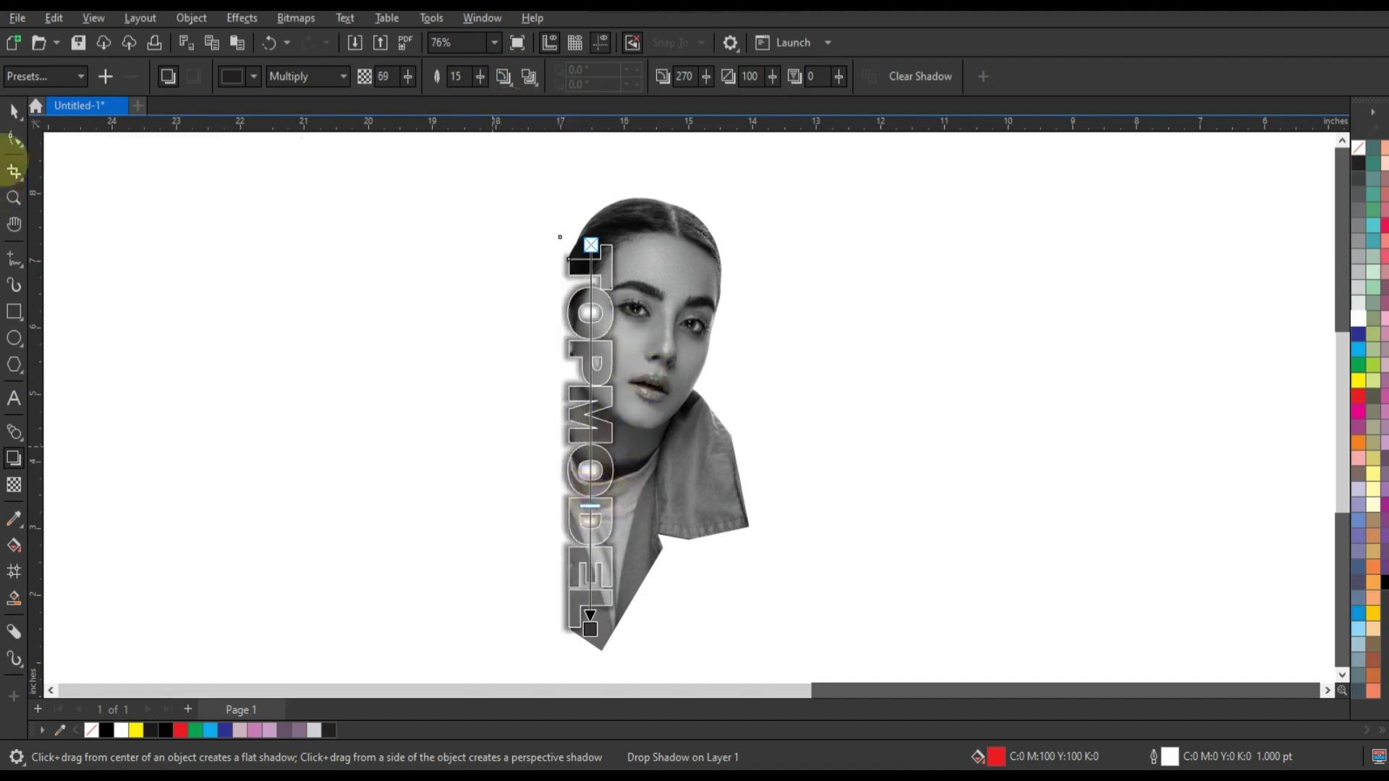
# Step: Remove the outline from the TOPMODEL text and deselect it
pyautogui.click(12, 112)
pyautogui.rightClick(1357, 147)
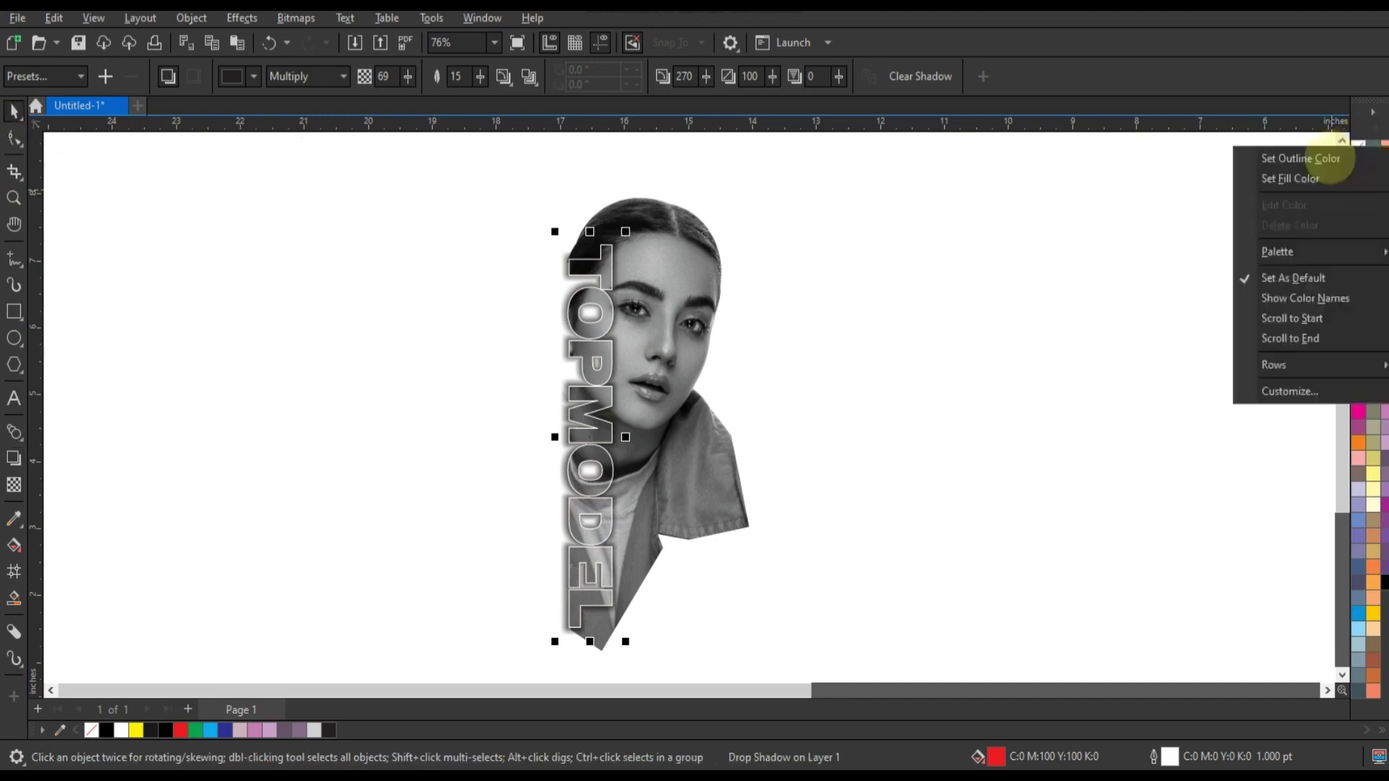
pyautogui.click(1313, 154)
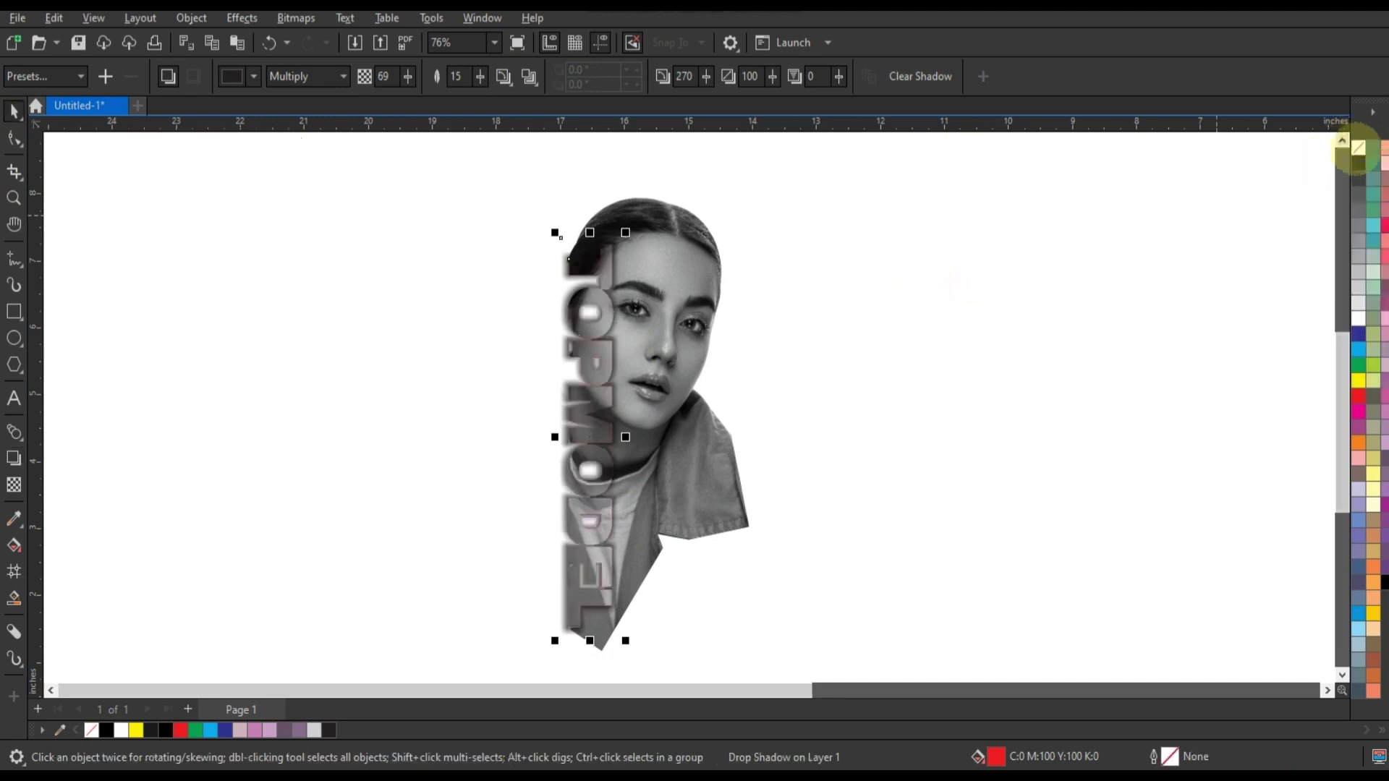
pyautogui.click(1168, 257)
pyautogui.scroll(-3, 875, 412)
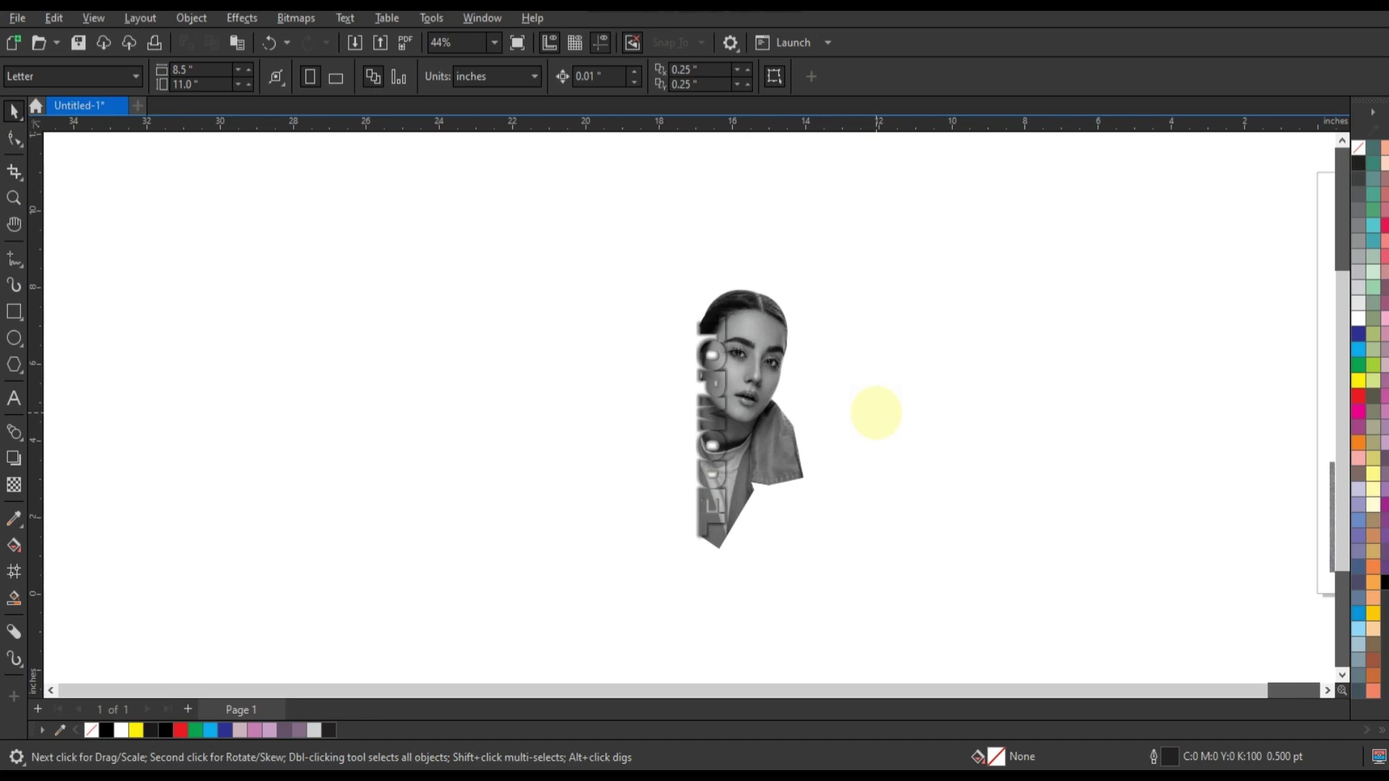
# Step: Select the vertical TOPMODEL text and thin its white outline to 0.7 pt
pyautogui.press('Tab')
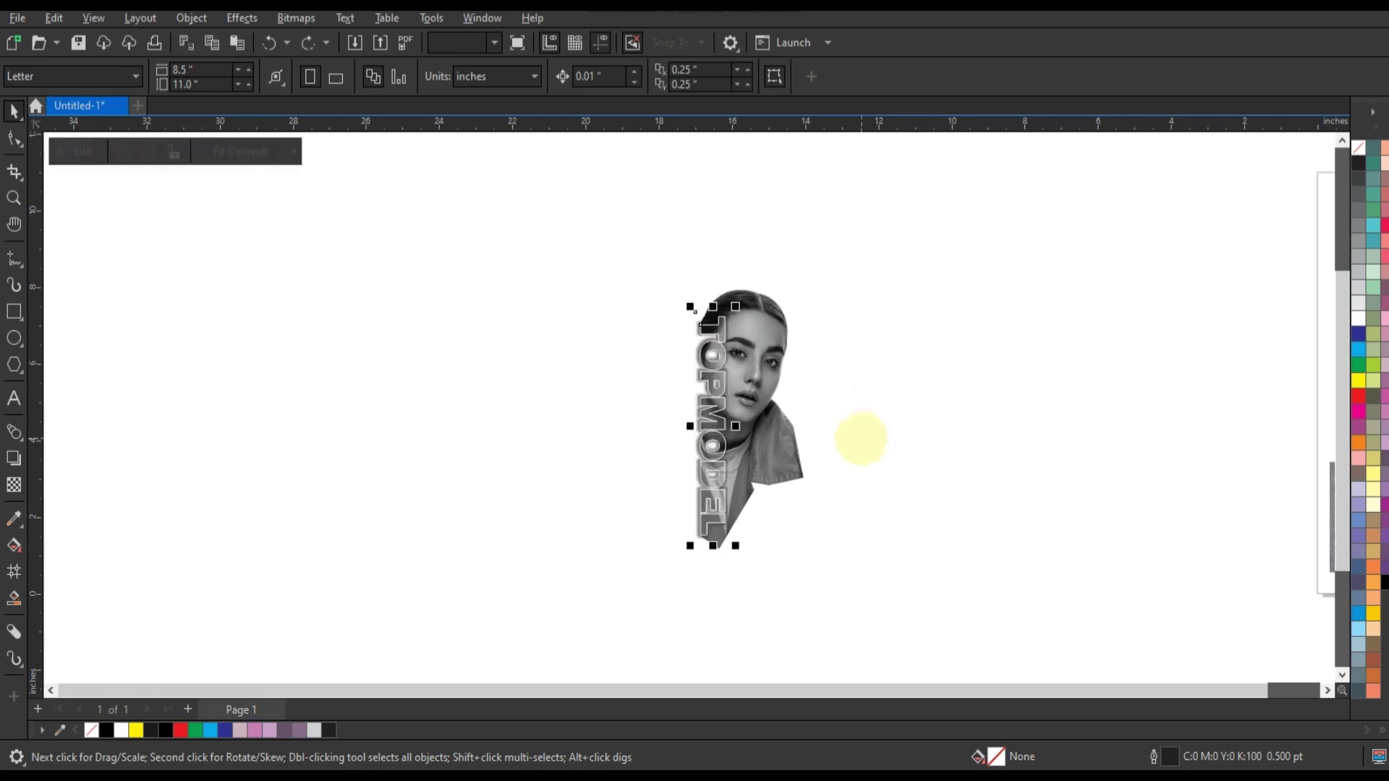
pyautogui.press('Tab')
pyautogui.press('Tab')
pyautogui.press('Tab')
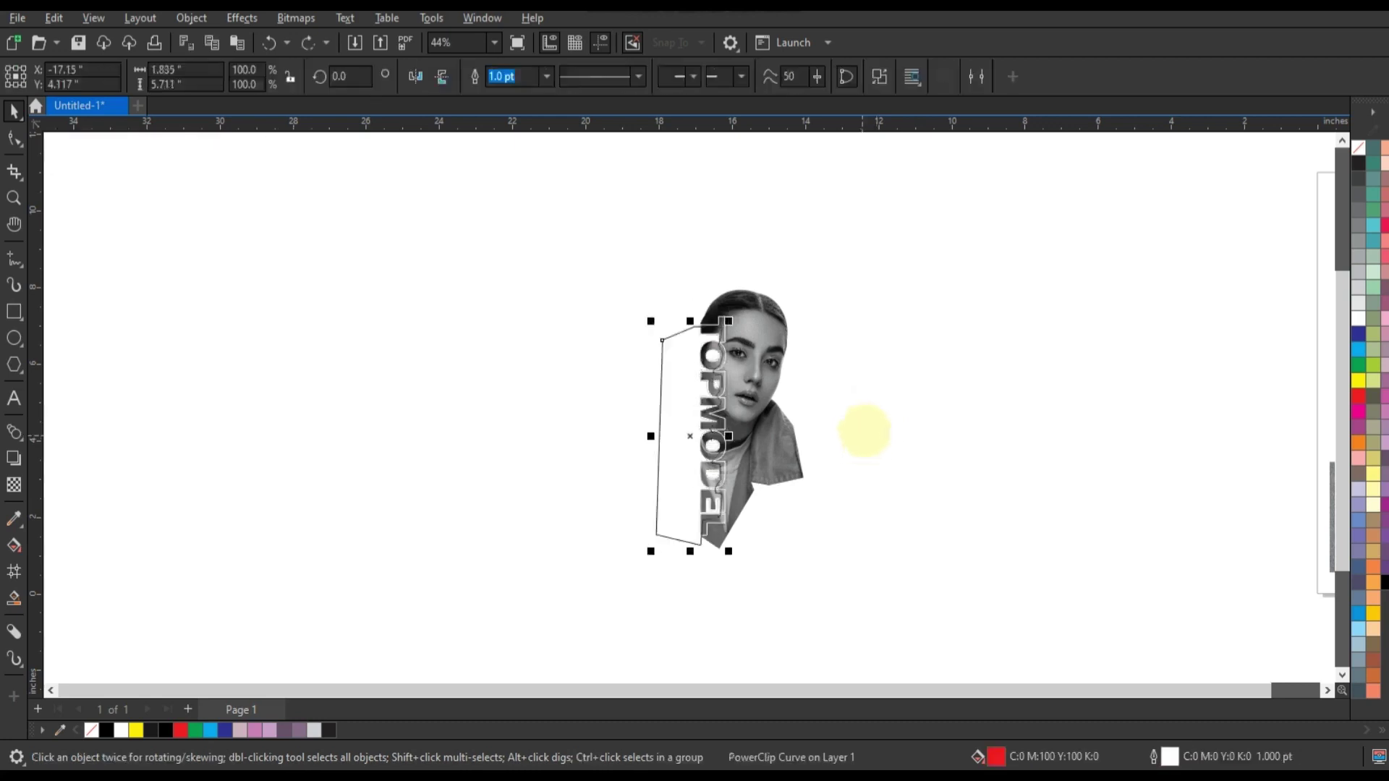
pyautogui.hotkey('shift', 'F2')
pyautogui.click(615, 274)
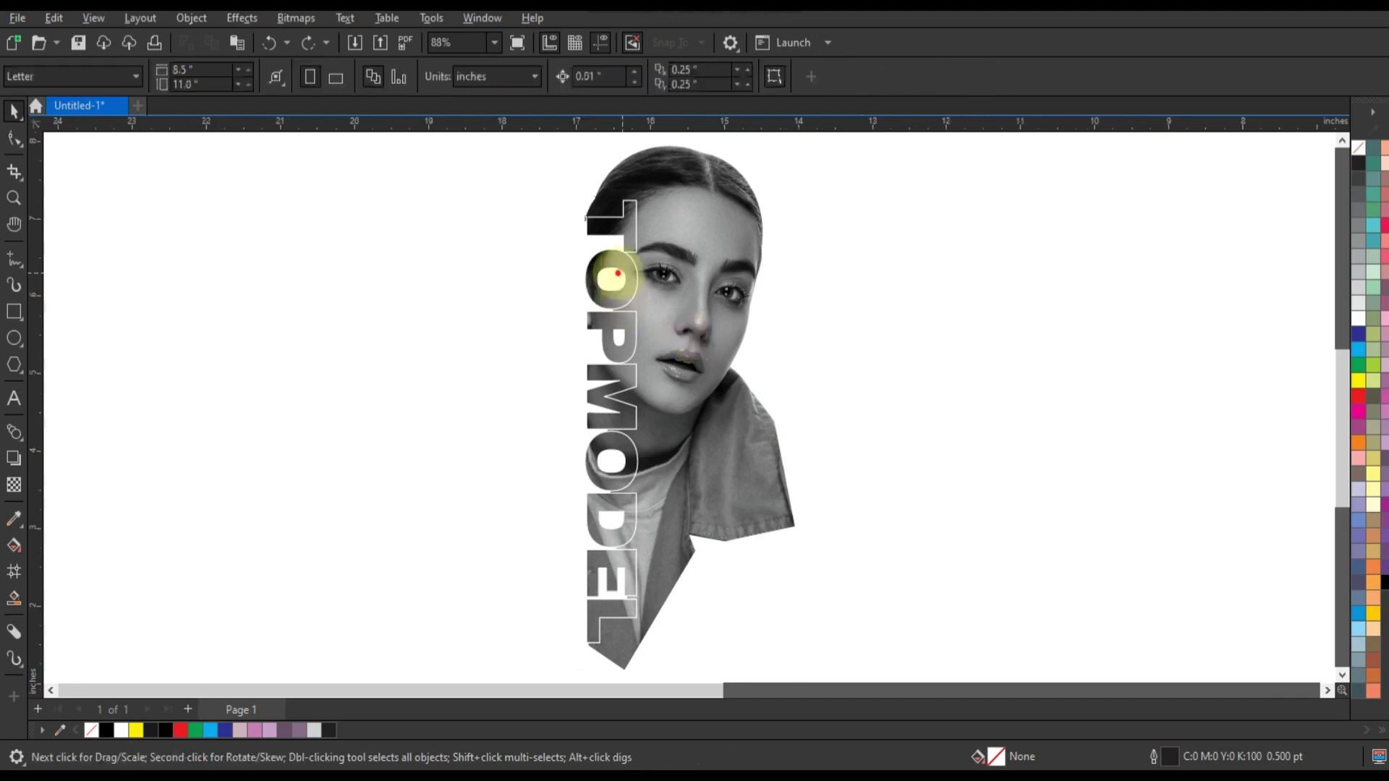
pyautogui.click(614, 278)
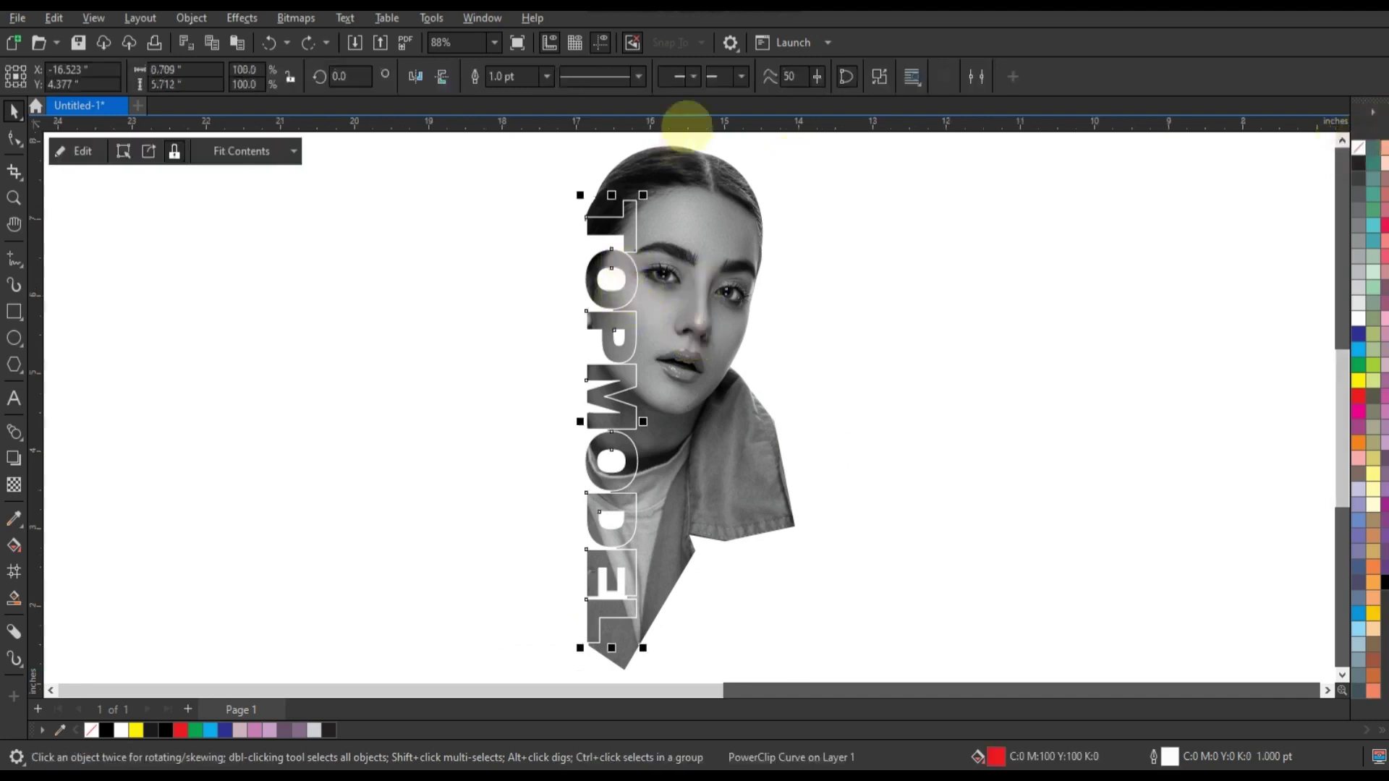
pyautogui.click(515, 76)
pyautogui.write('0.75')
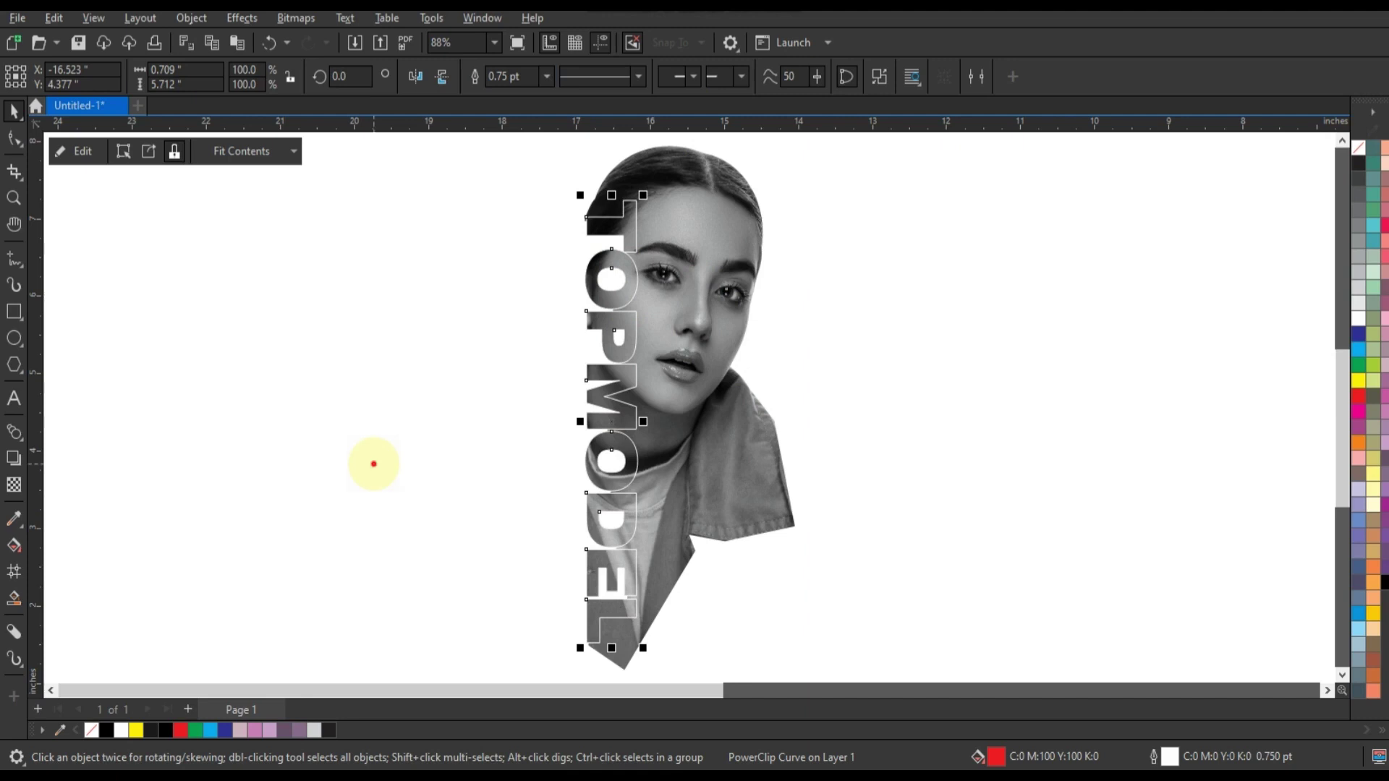
pyautogui.click(372, 461)
pyautogui.scroll(-2, 377, 449)
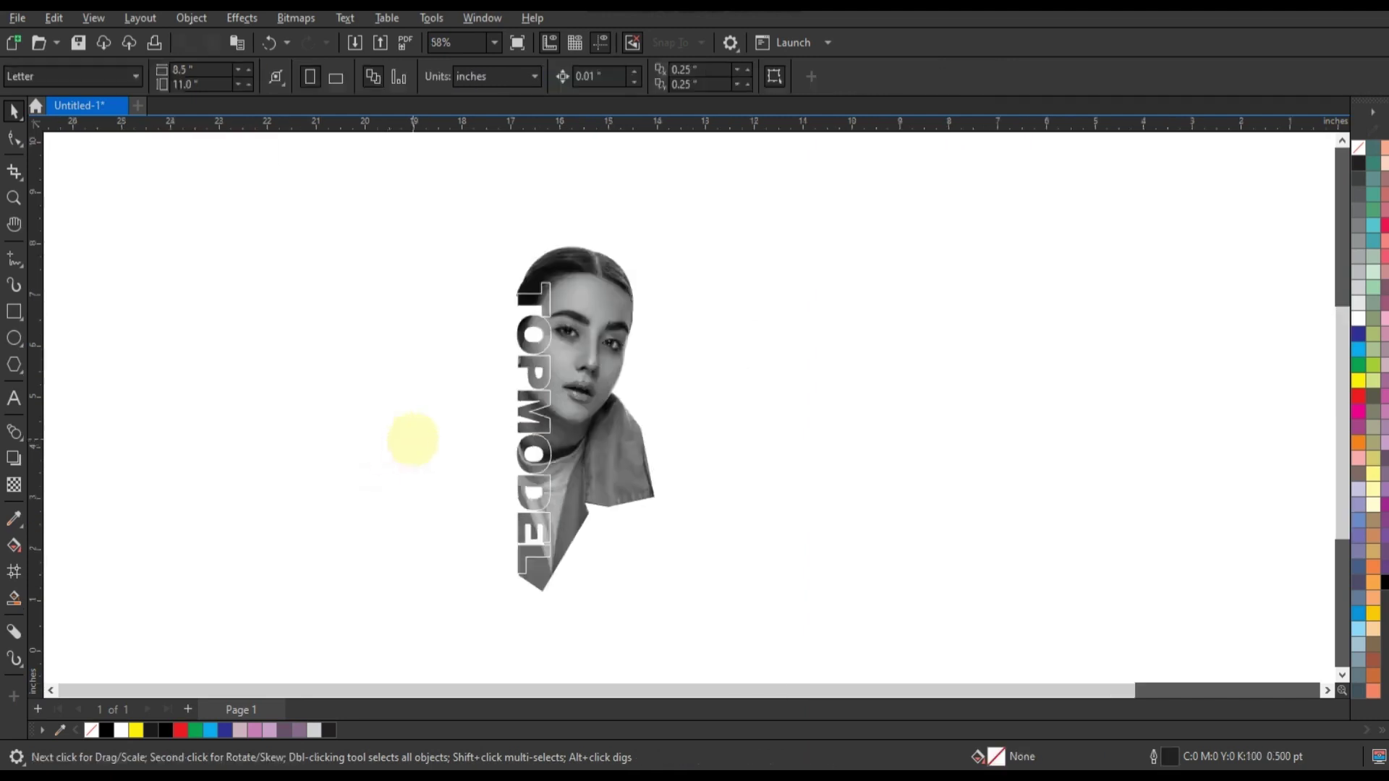
# Step: Place the grey noise bitmap over the portrait and enlarge it to cover the artwork
pyautogui.moveTo(1168, 494); pyautogui.dragTo(532, 481)
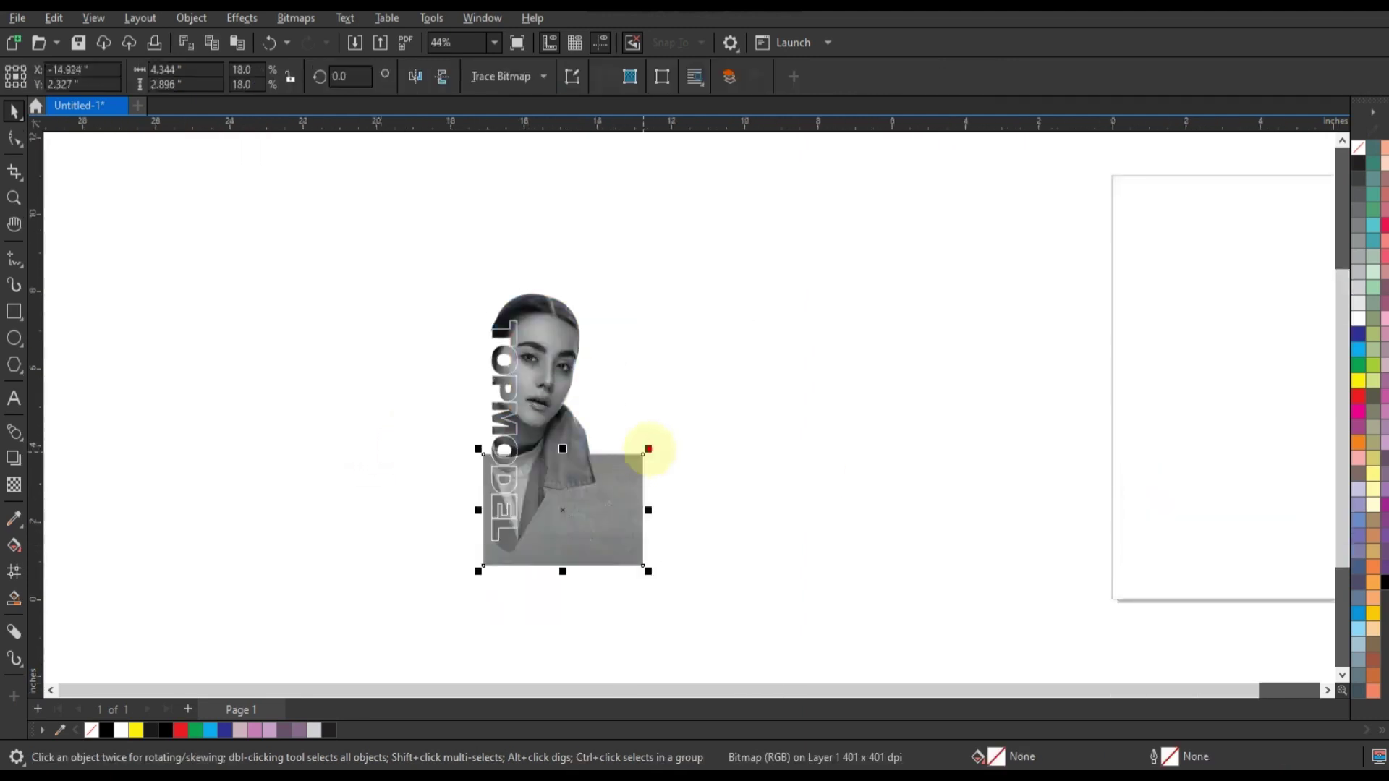
pyautogui.moveTo(648, 449); pyautogui.dragTo(688, 384)
pyautogui.hotkey('shift', 'F2')
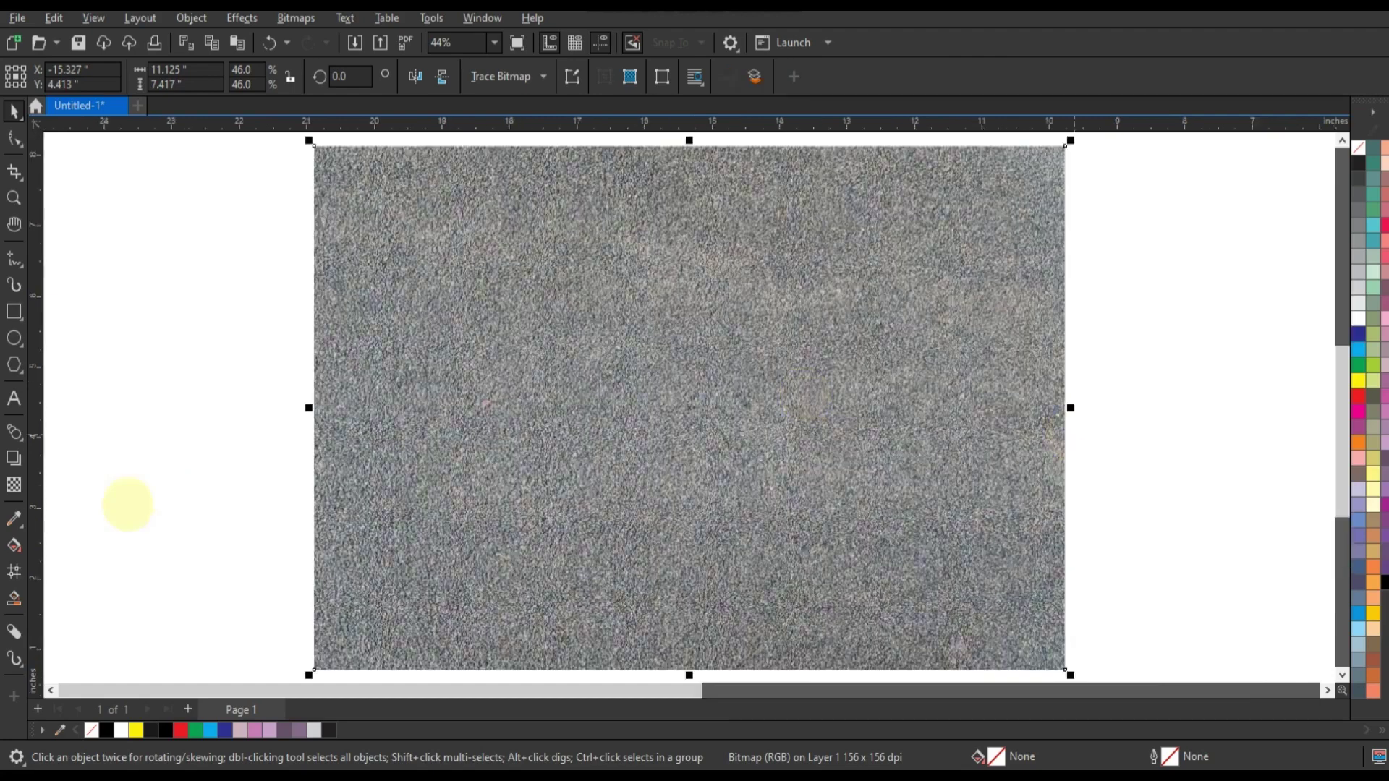
# Step: Give the noise texture Overlay merge-mode transparency at 34
pyautogui.click(13, 485)
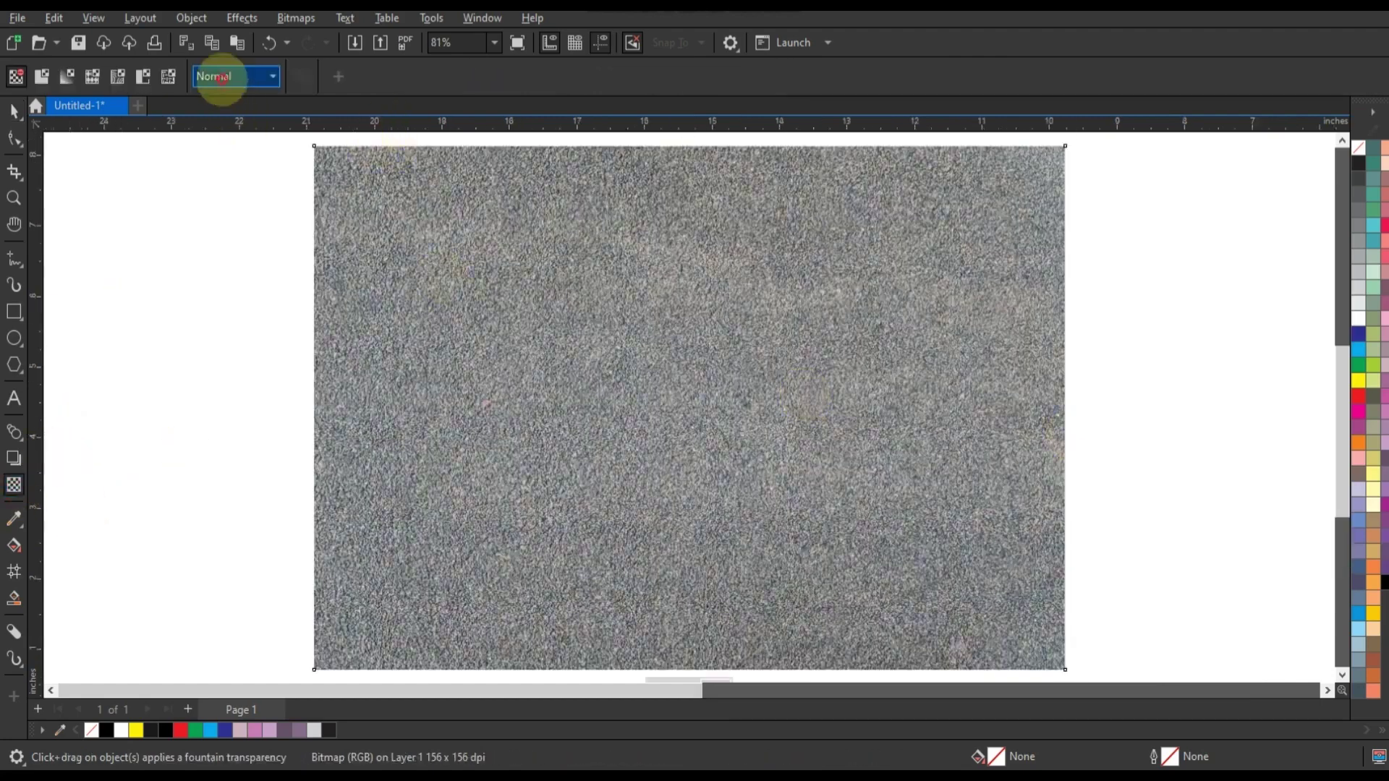
pyautogui.click(221, 77)
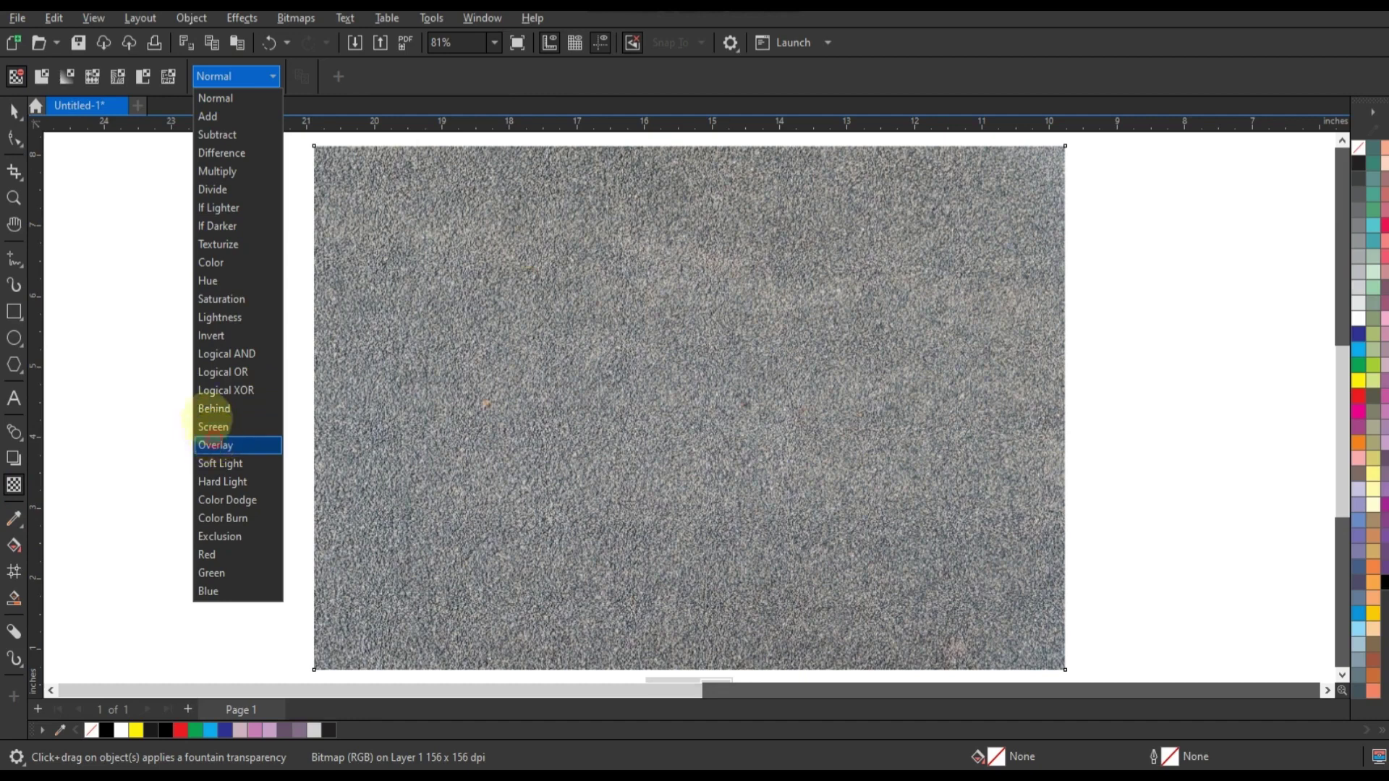
pyautogui.click(215, 444)
pyautogui.scroll(-1, 627, 371)
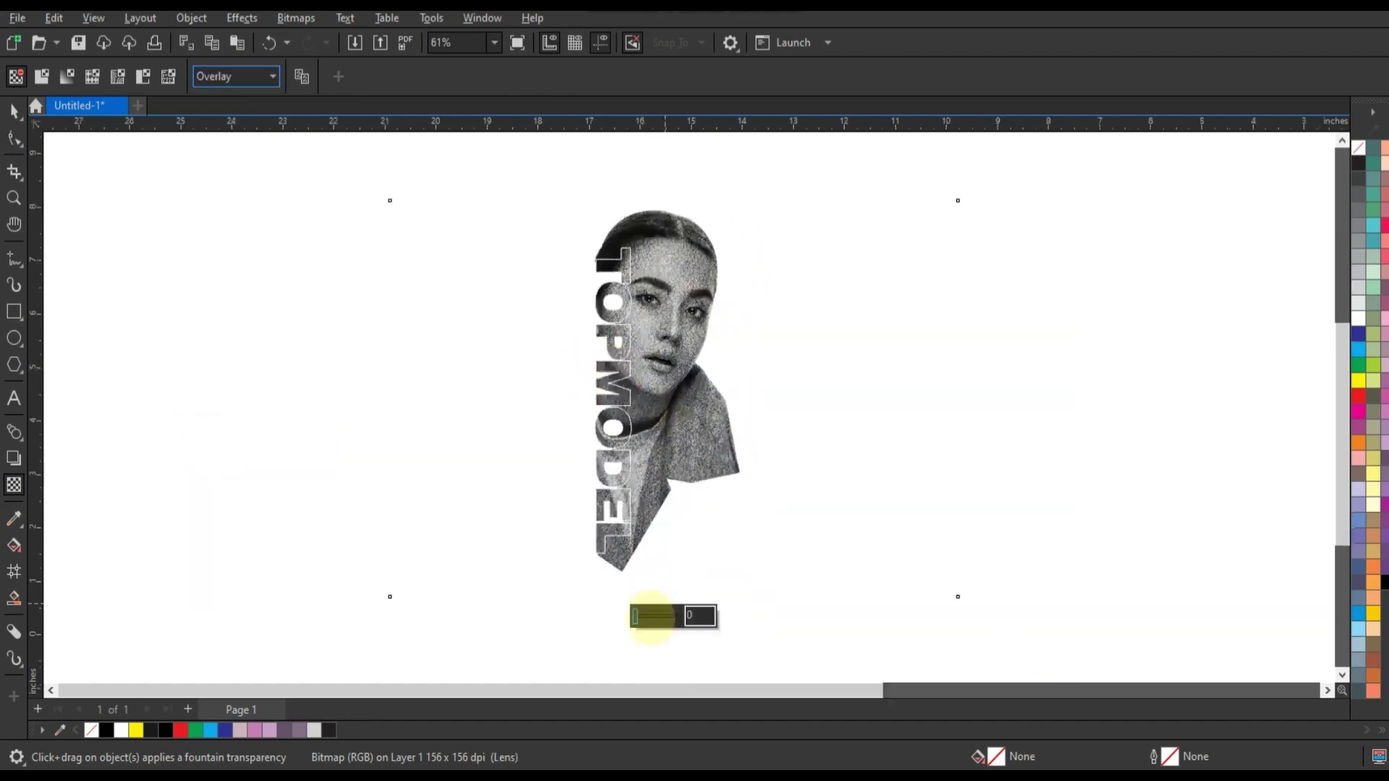
pyautogui.click(650, 616)
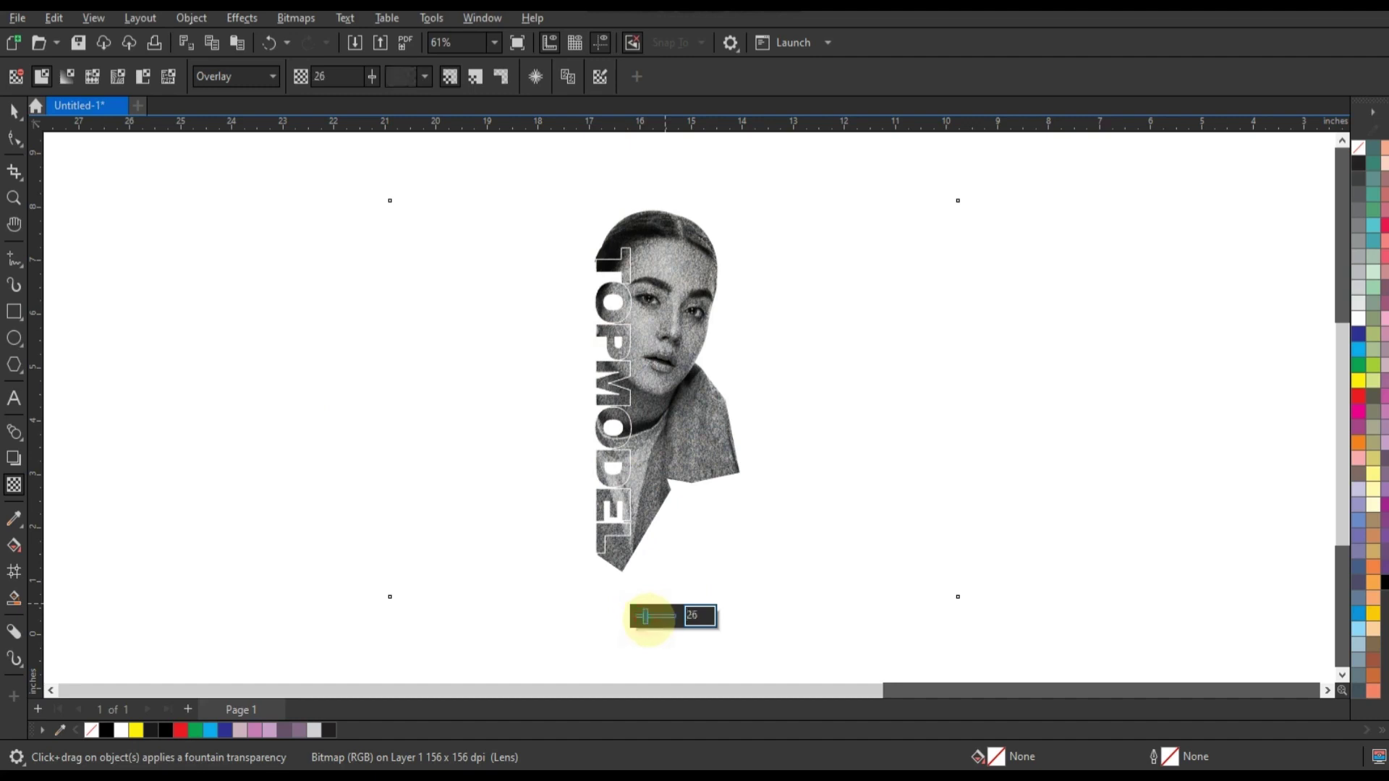
# Step: Narrow the noise texture from its right side, then select the TOPMODEL text
pyautogui.click(15, 113)
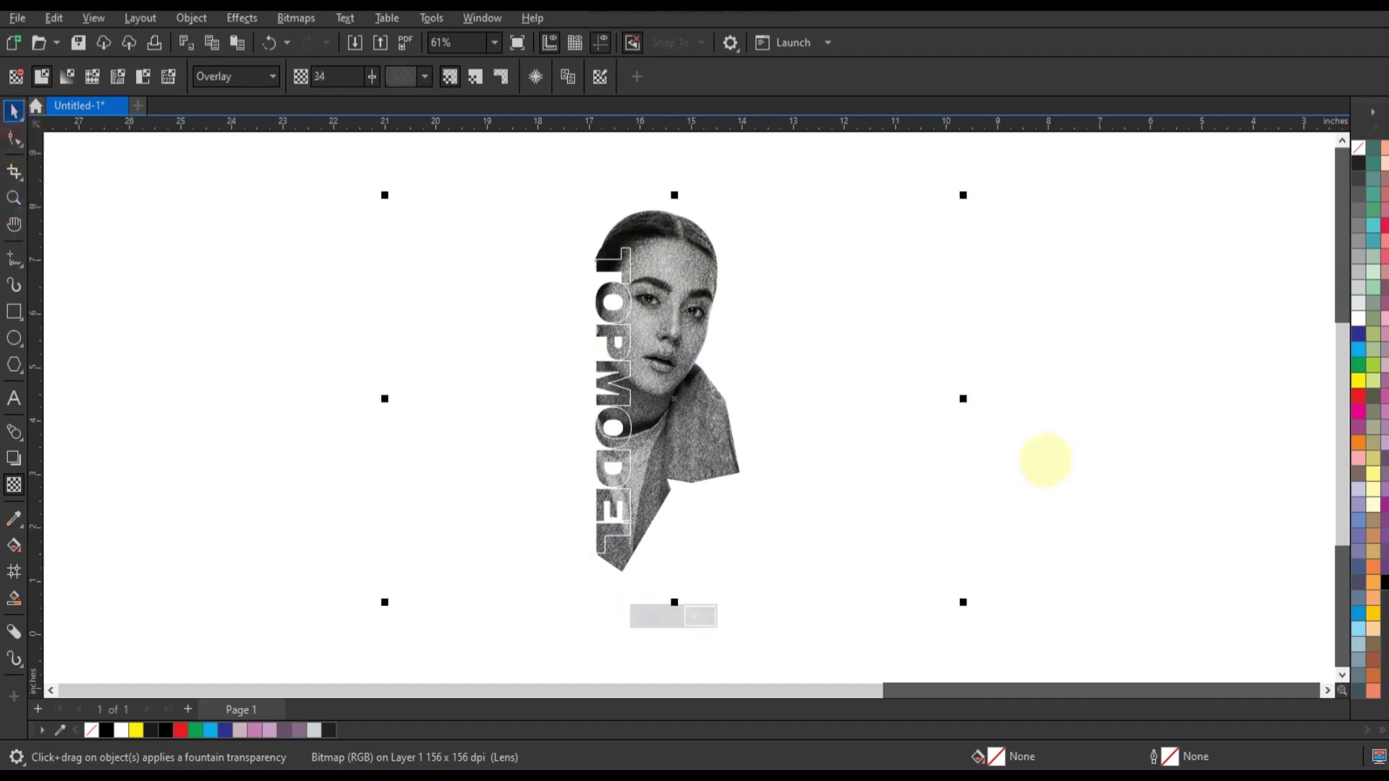
pyautogui.moveTo(963, 399); pyautogui.dragTo(828, 393)
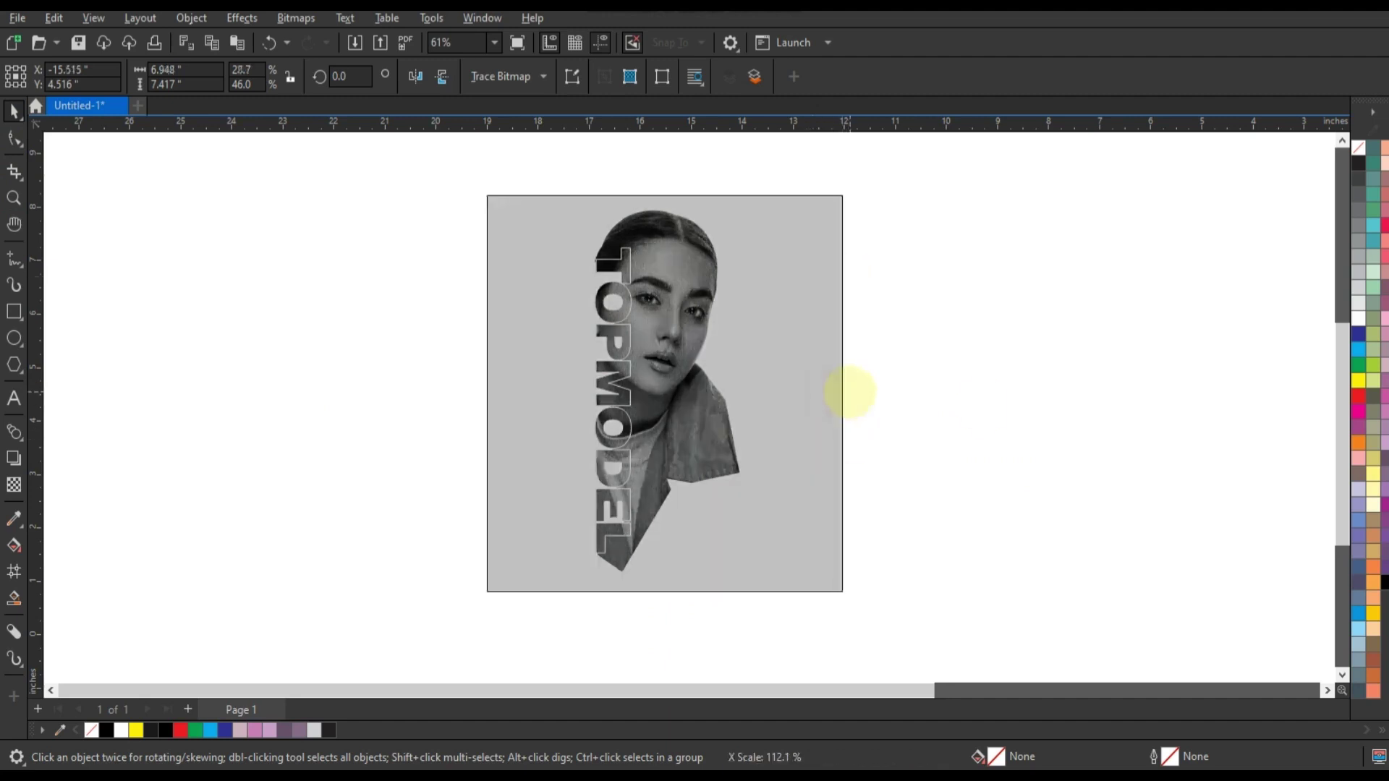
pyautogui.click(1181, 396)
pyautogui.click(627, 258)
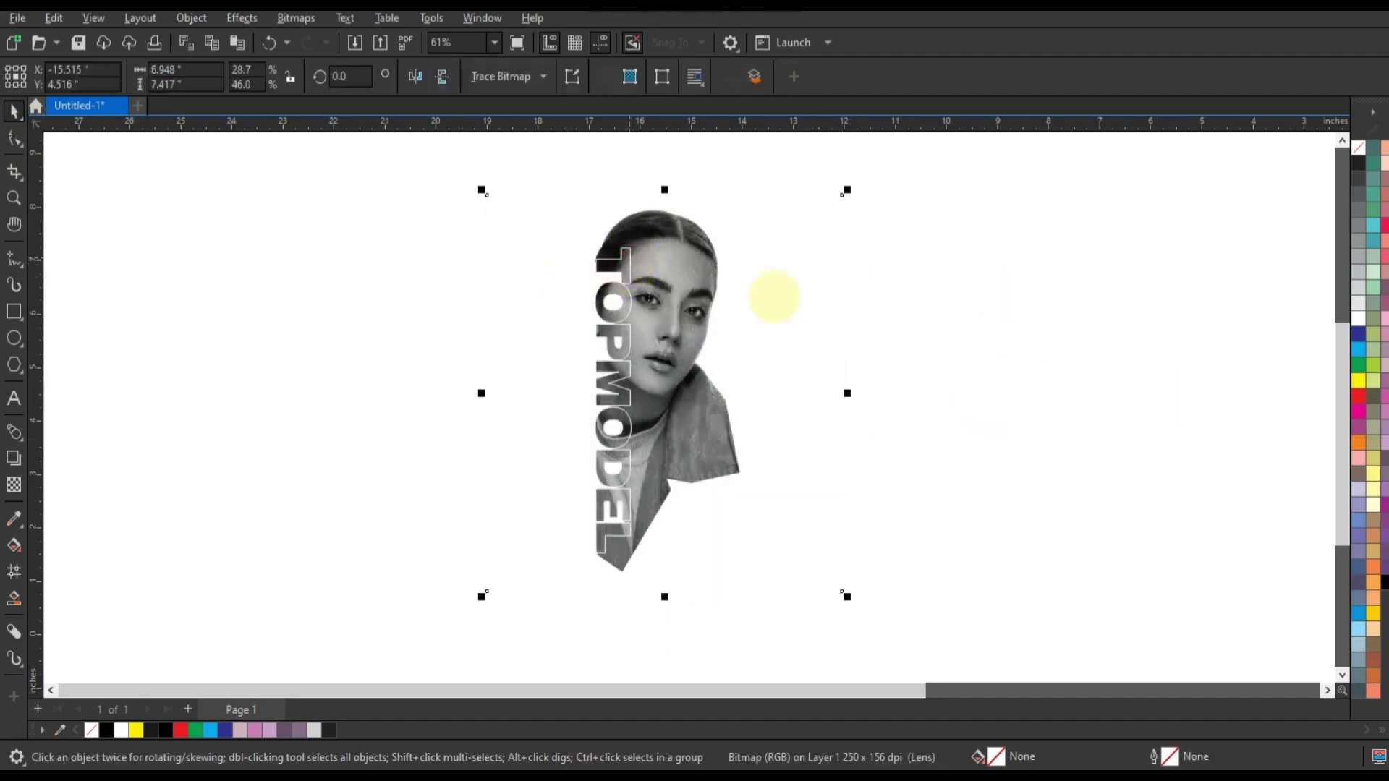
pyautogui.moveTo(303, 217); pyautogui.dragTo(655, 571)
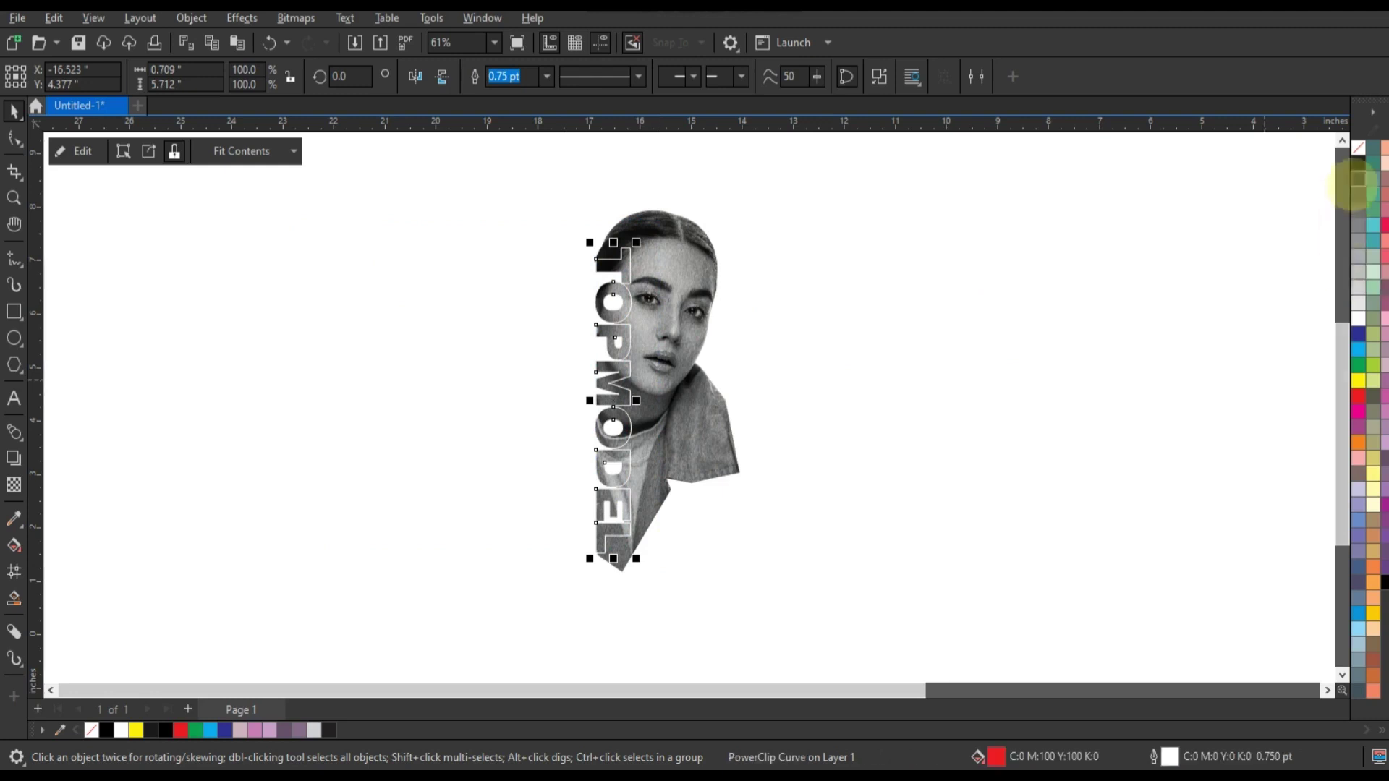
# Step: Give the vertical TOPMODEL letters a thin grey outline
pyautogui.rightClick(1358, 178)
pyautogui.click(1273, 190)
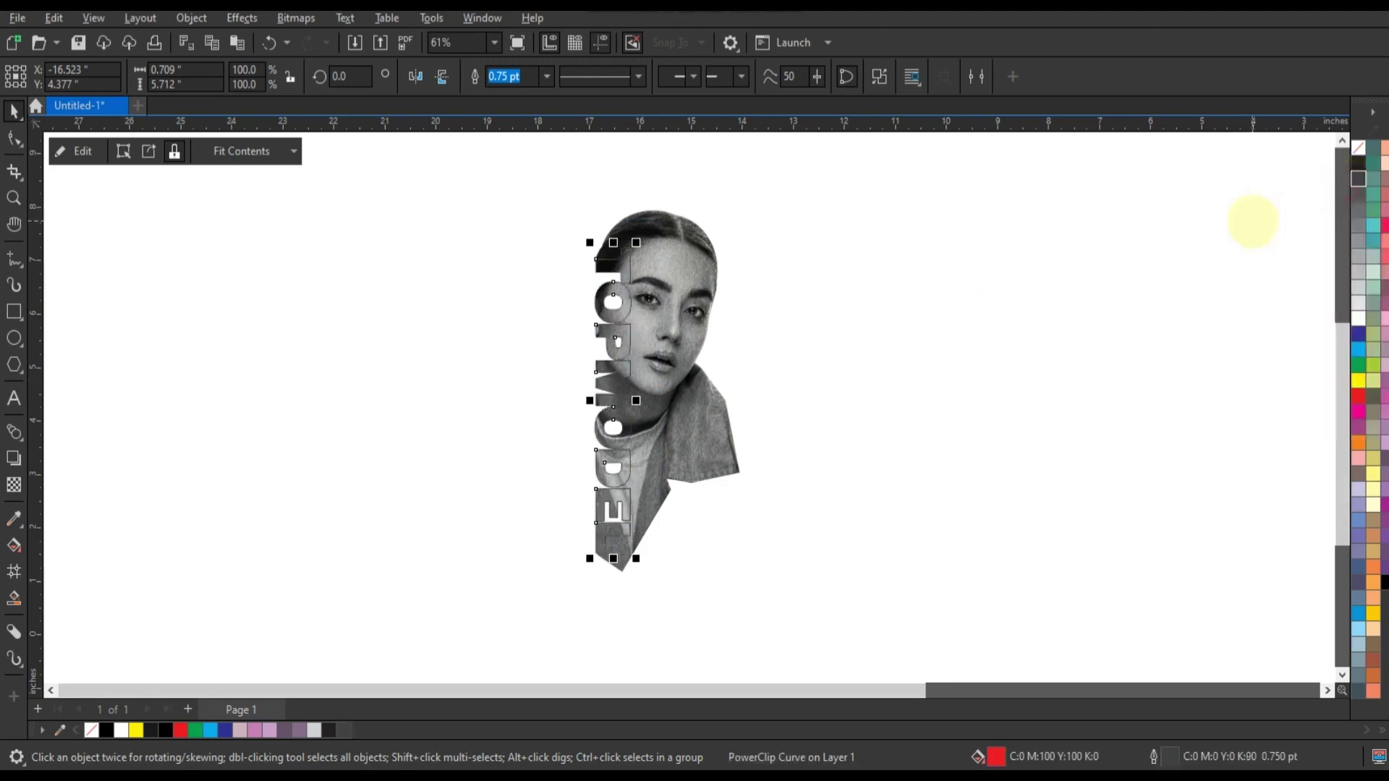
pyautogui.rightClick(1344, 275)
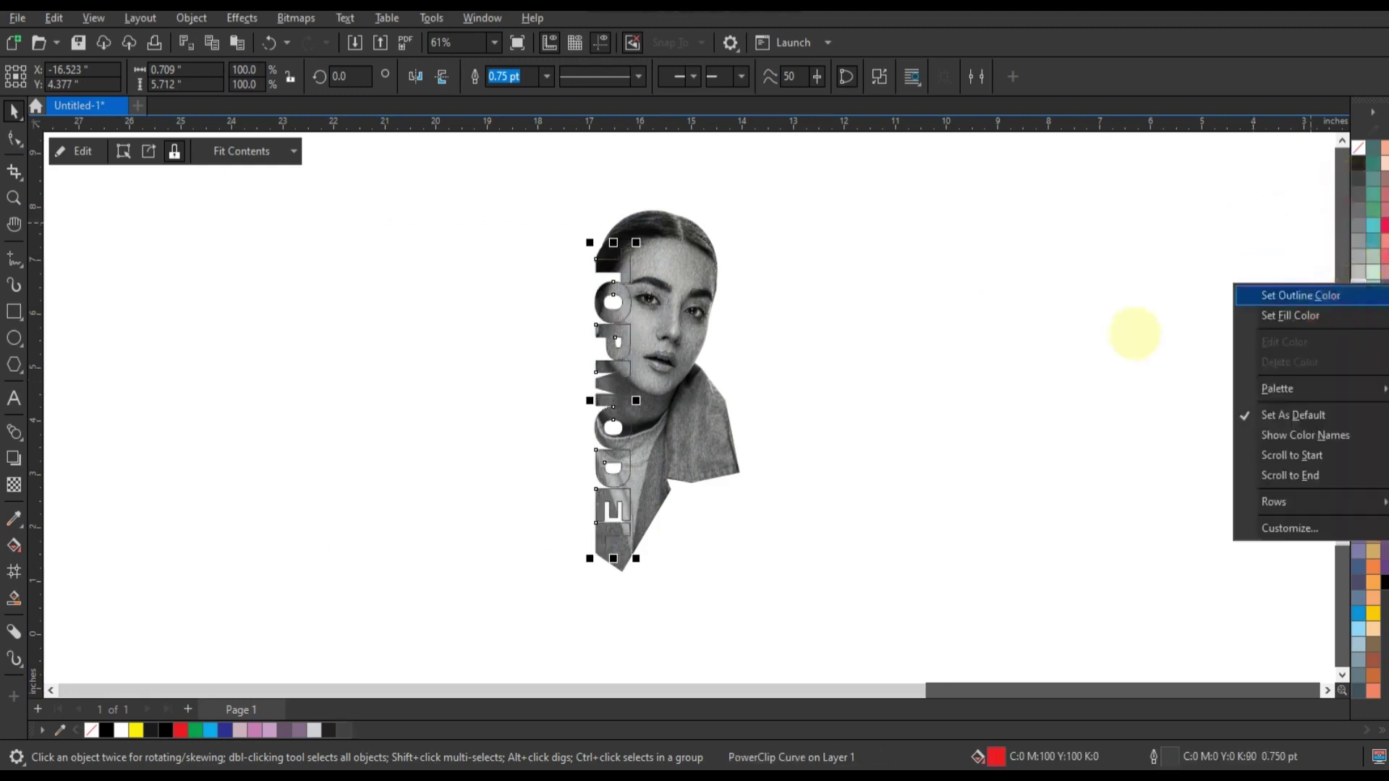
pyautogui.click(1131, 327)
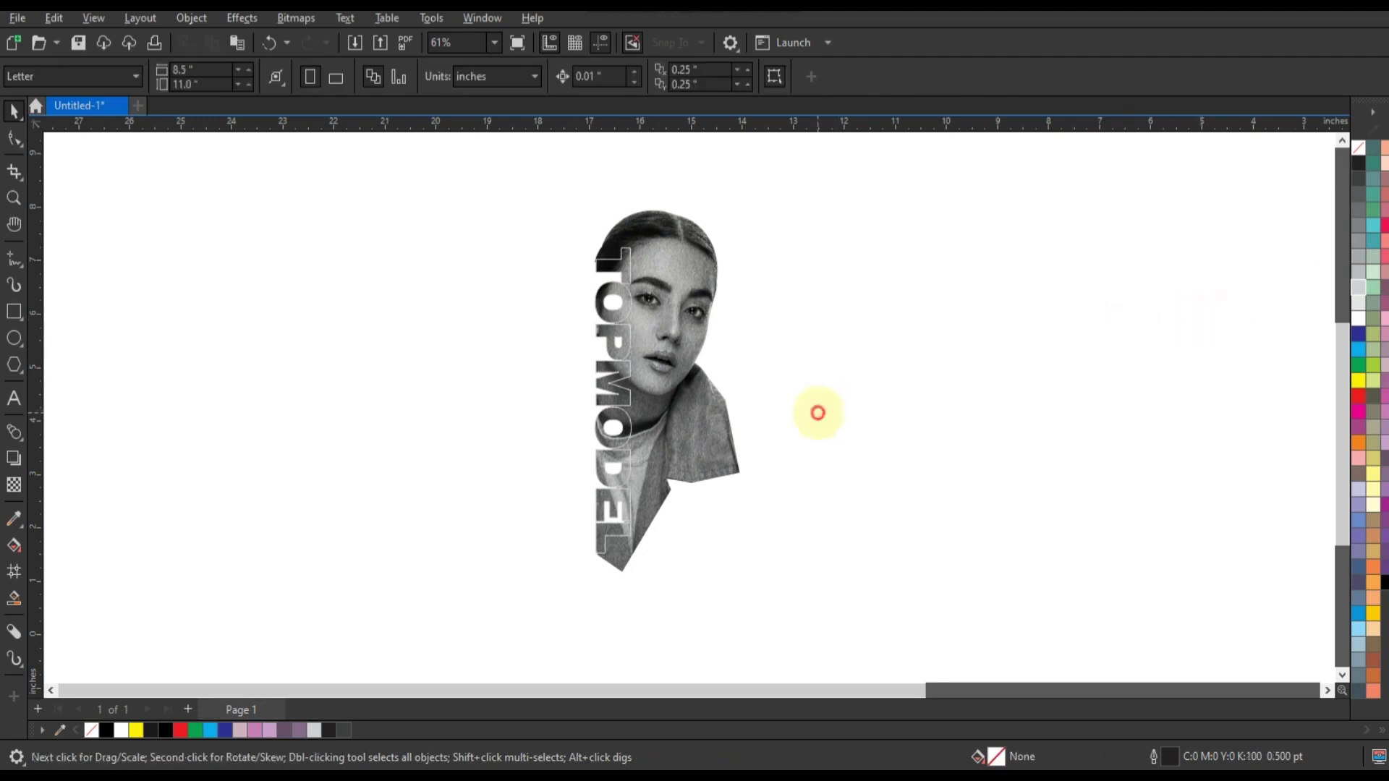
# Step: Zoom in on the face, lips and letters to inspect them, then zoom back out
pyautogui.click(818, 413)
pyautogui.click(362, 275)
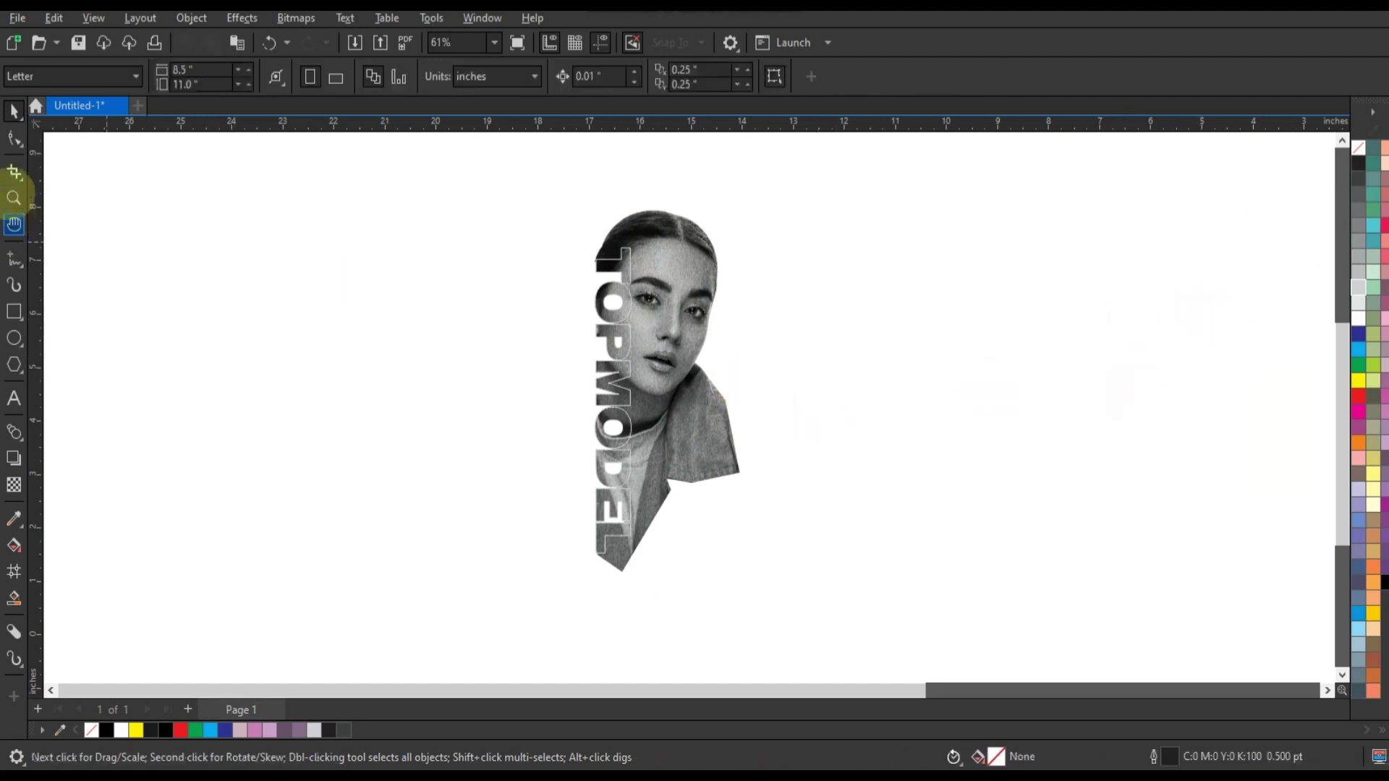
pyautogui.moveTo(861, 434); pyautogui.dragTo(558, 222)
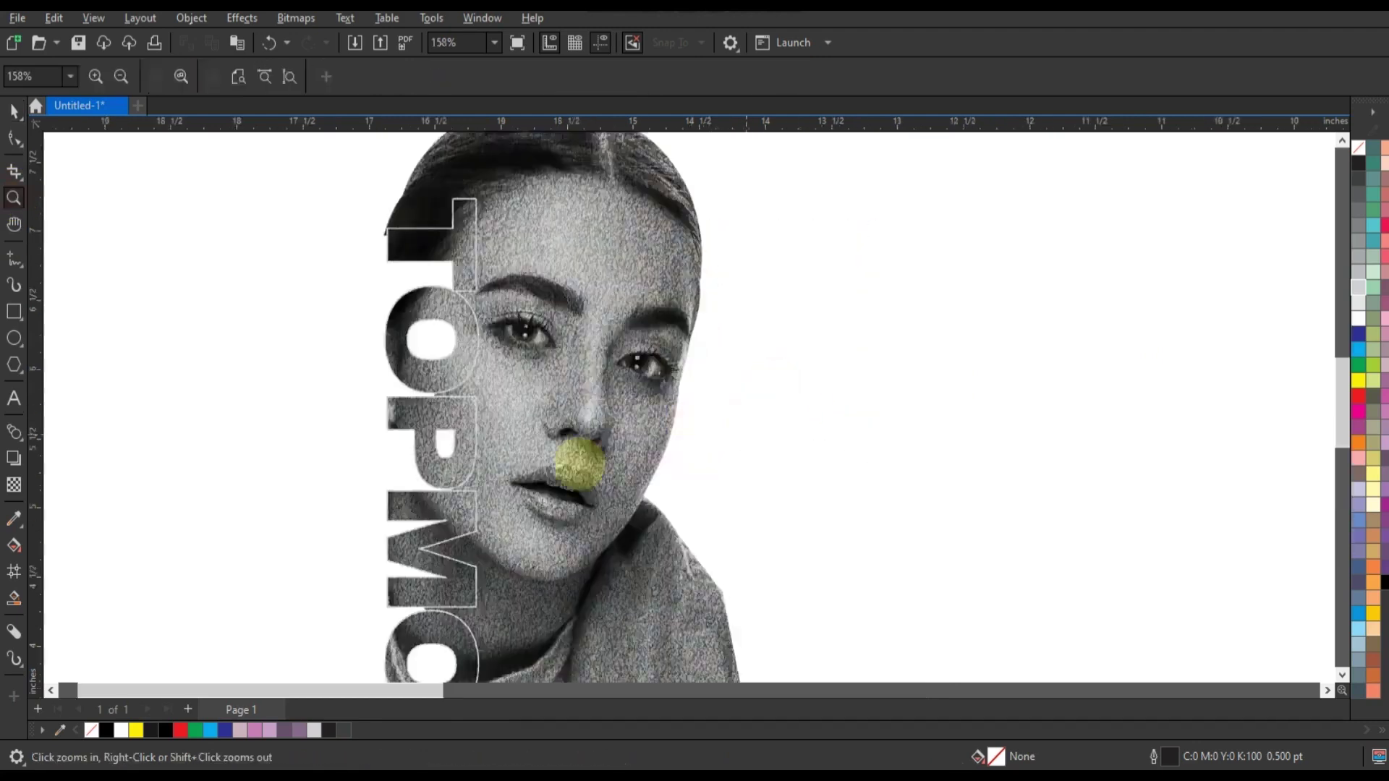
pyautogui.moveTo(305, 372); pyautogui.dragTo(843, 564)
pyautogui.moveTo(803, 515); pyautogui.dragTo(842, 564)
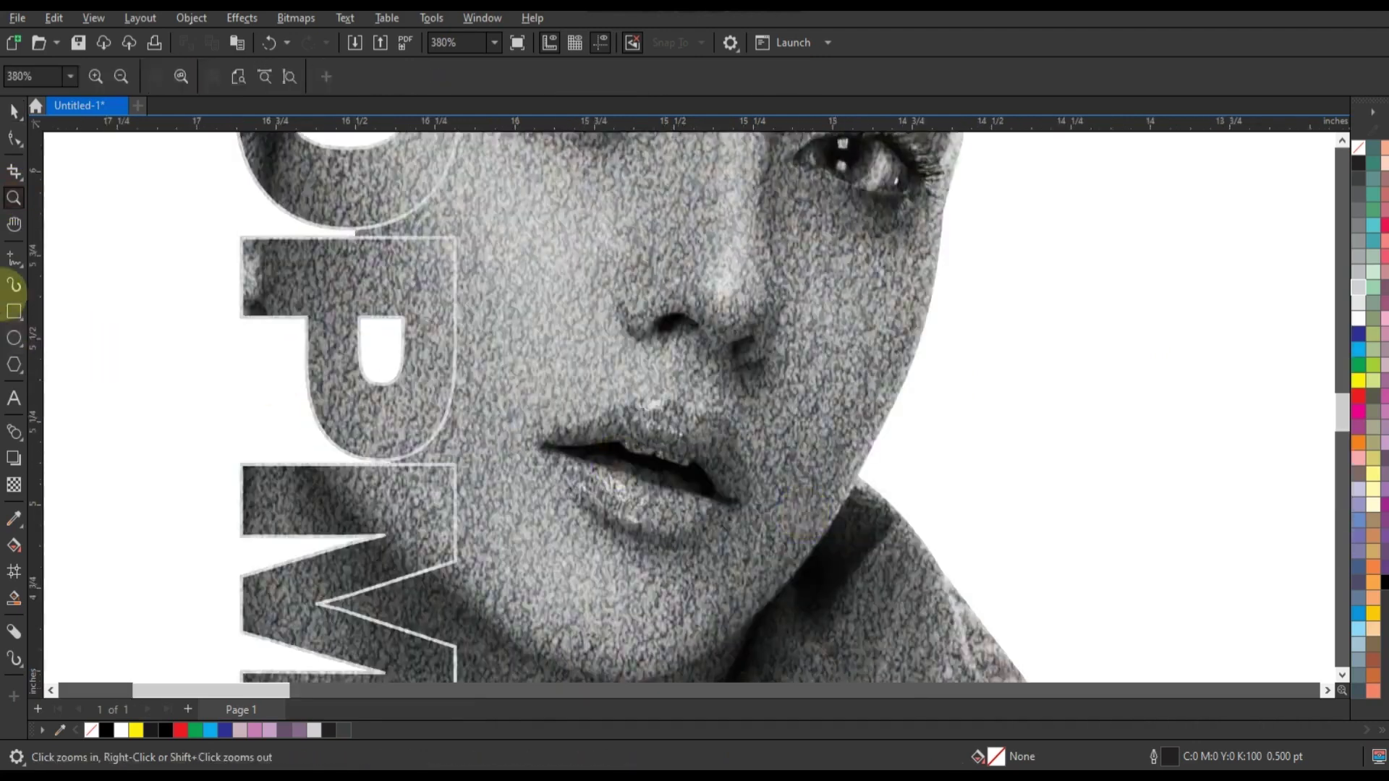
pyautogui.rightClick(593, 417)
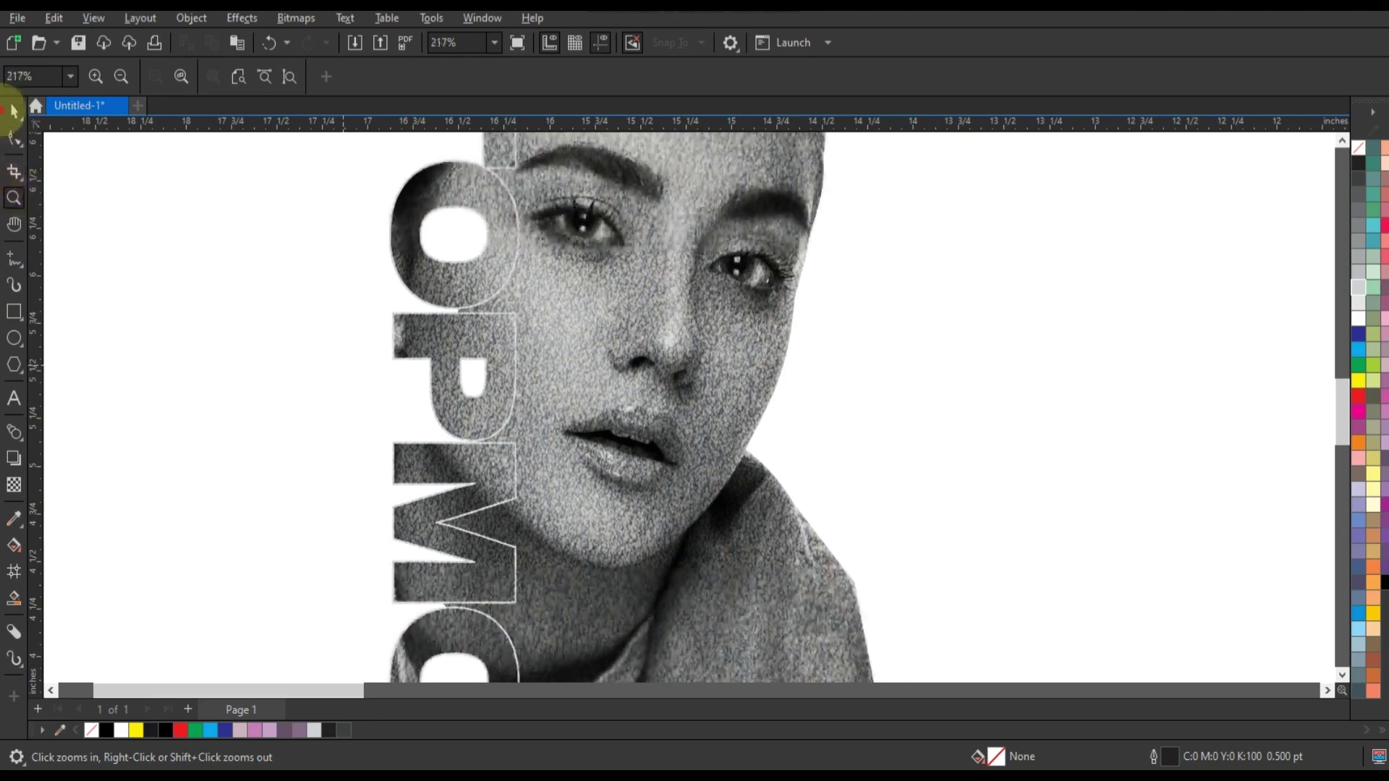
pyautogui.rightClick(634, 318)
pyautogui.rightClick(192, 443)
# Step: Reselect the noise texture bitmap for transparency editing
pyautogui.press('space')
pyautogui.click(410, 481)
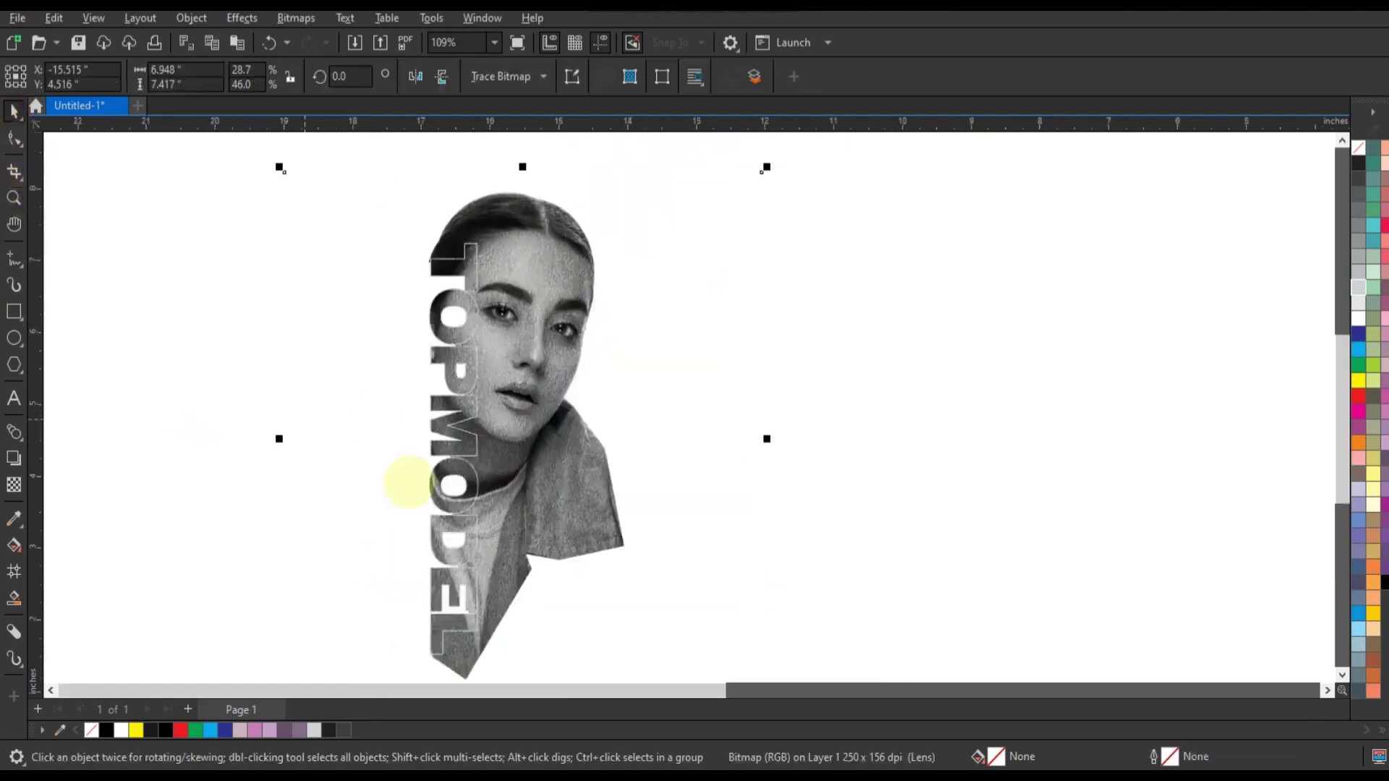
pyautogui.scroll(-1, 210, 564)
pyautogui.click(14, 485)
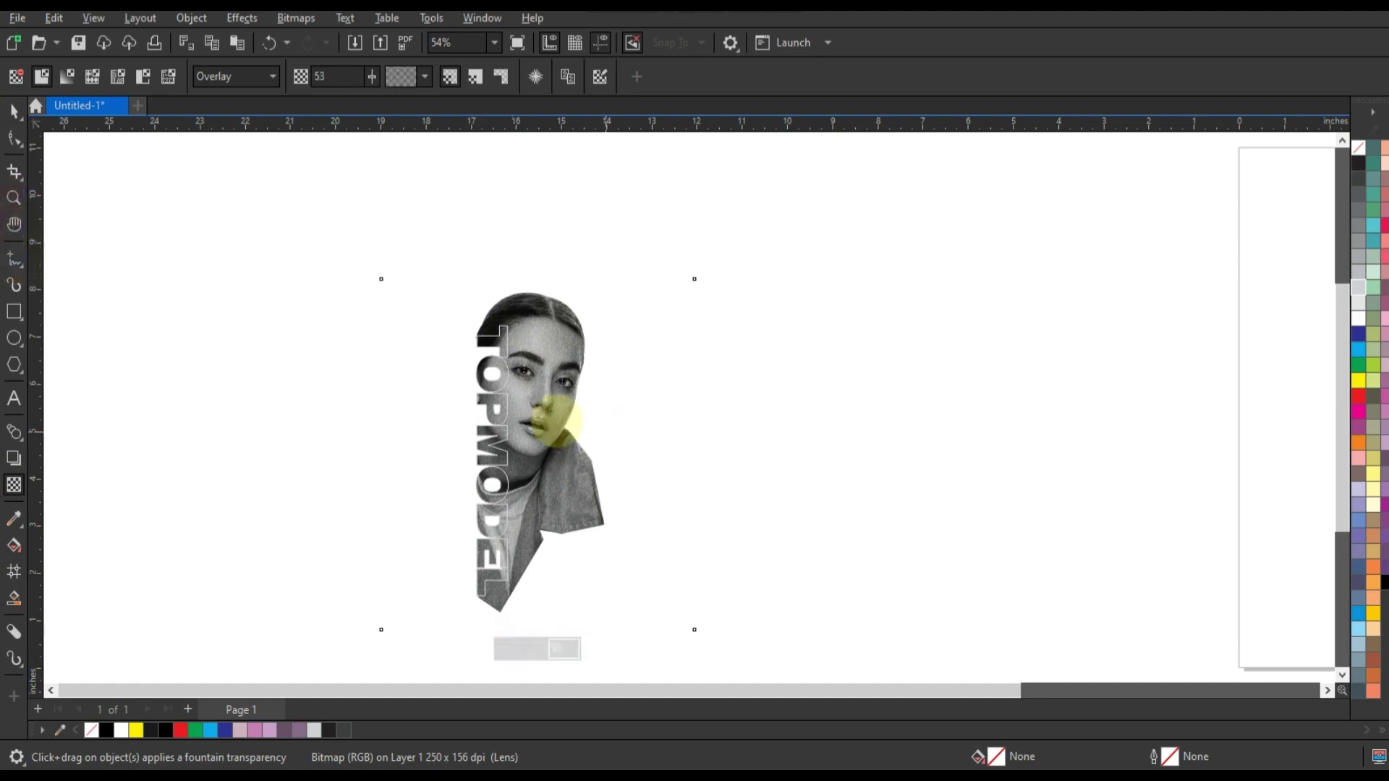
# Step: Undo a stray fading transparency on the noise bitmap and zoom in closely on the lips
pyautogui.moveTo(506, 388); pyautogui.dragTo(598, 432)
pyautogui.hotkey('ctrl', 'z')
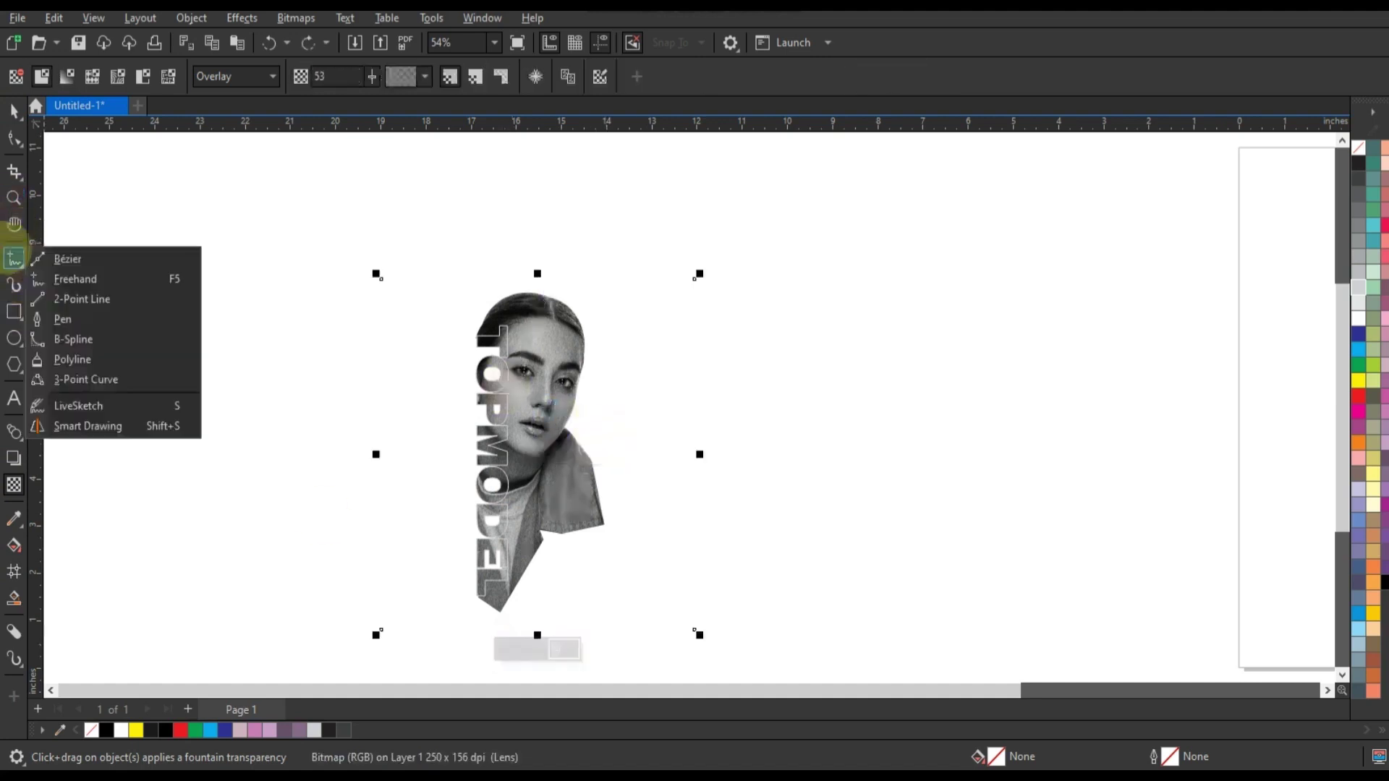
pyautogui.click(13, 197)
pyautogui.moveTo(648, 474); pyautogui.dragTo(555, 386)
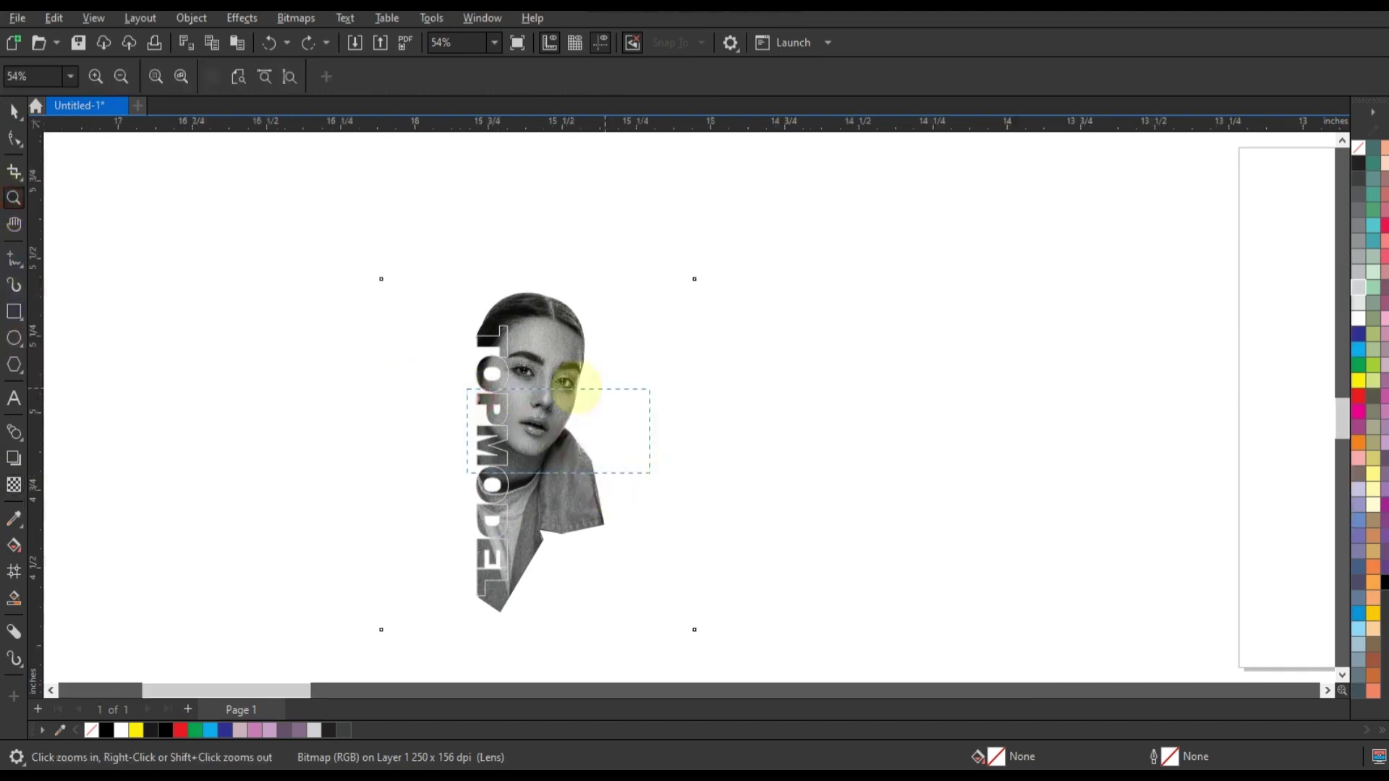
pyautogui.moveTo(460, 259); pyautogui.dragTo(819, 518)
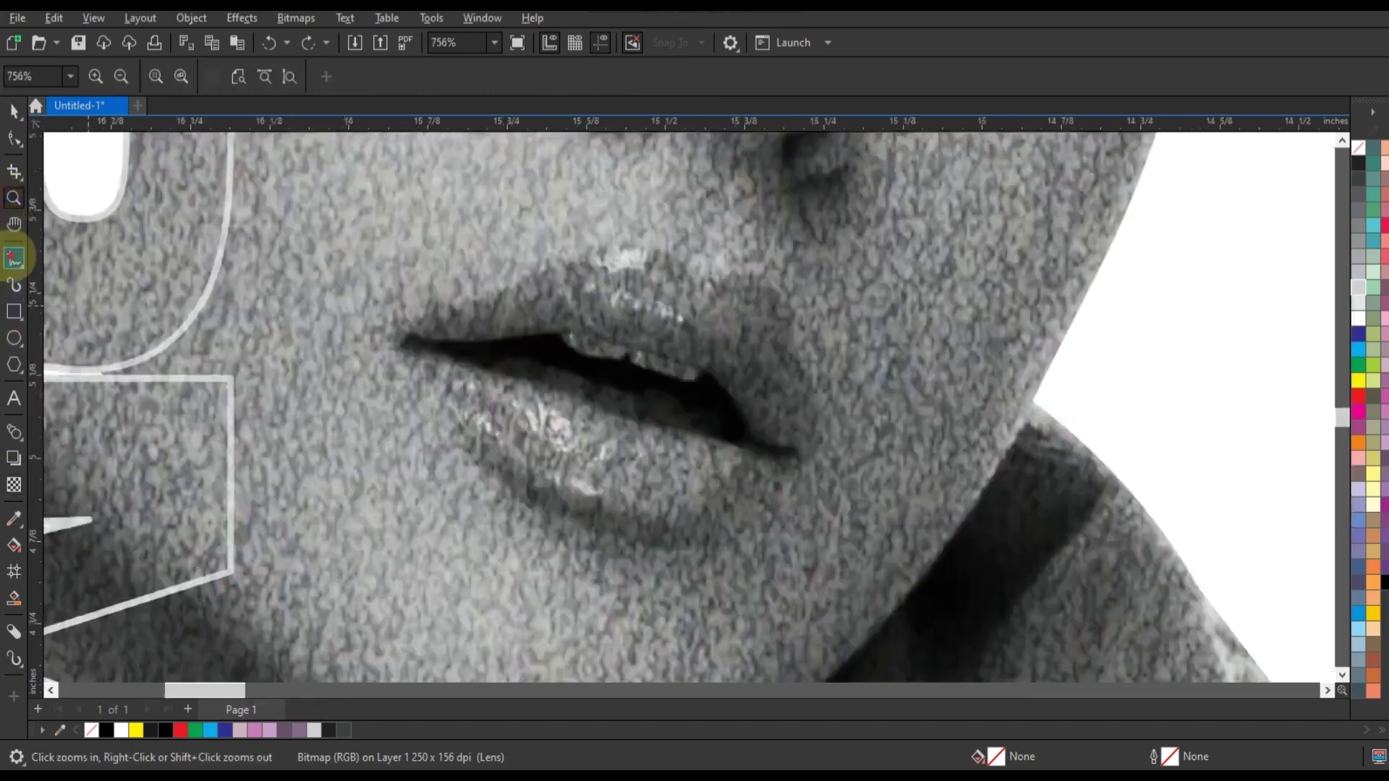
# Step: Trace the outline of the lips as a Freehand shape
pyautogui.click(14, 257)
pyautogui.moveTo(700, 285)
pyautogui.mouseDown()
pyautogui.moveTo(644, 246)
pyautogui.moveTo(403, 338)
pyautogui.moveTo(630, 537)
pyautogui.moveTo(707, 533)
pyautogui.moveTo(822, 437)
pyautogui.moveTo(763, 293)
pyautogui.moveTo(696, 282)
pyautogui.mouseUp()
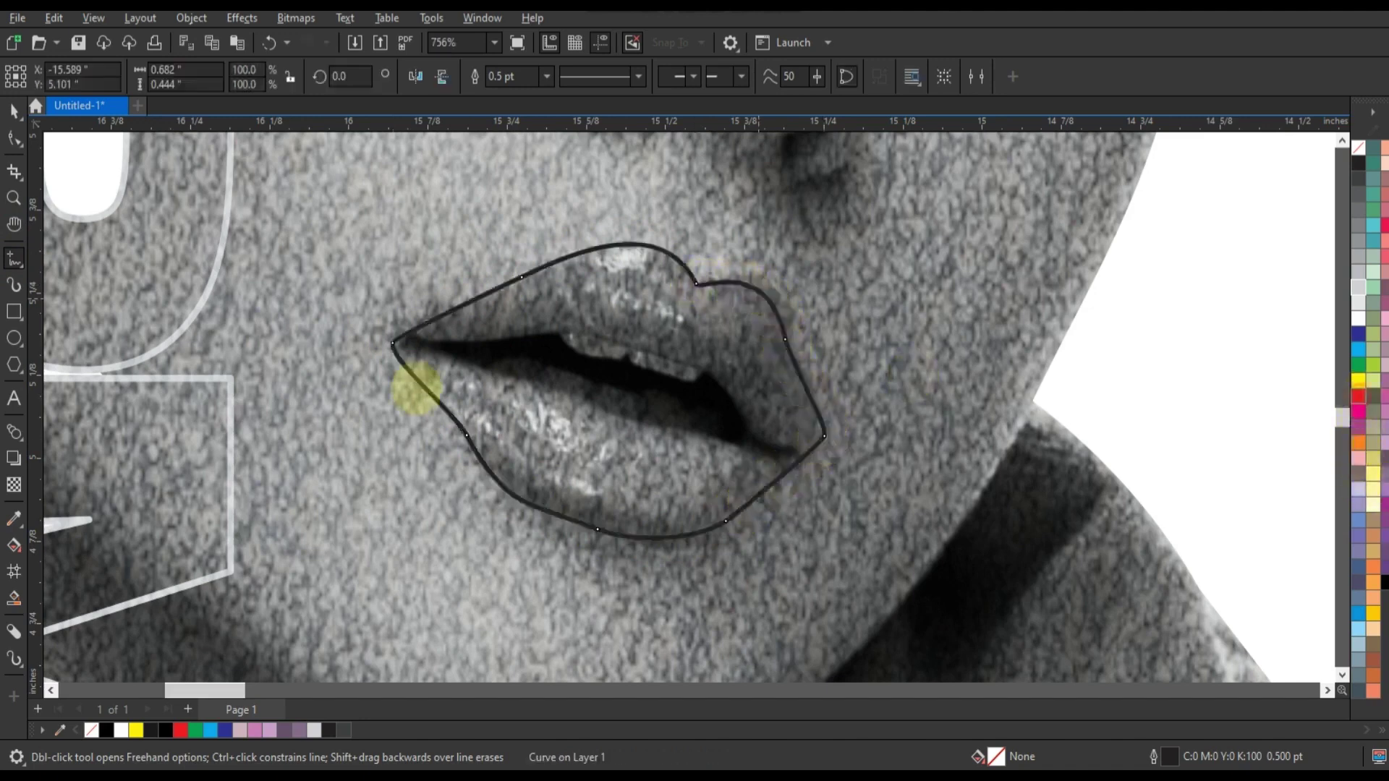
pyautogui.scroll(-1, 416, 386)
pyautogui.scroll(-1, 416, 386)
pyautogui.scroll(-1, 416, 387)
pyautogui.scroll(-1, 416, 387)
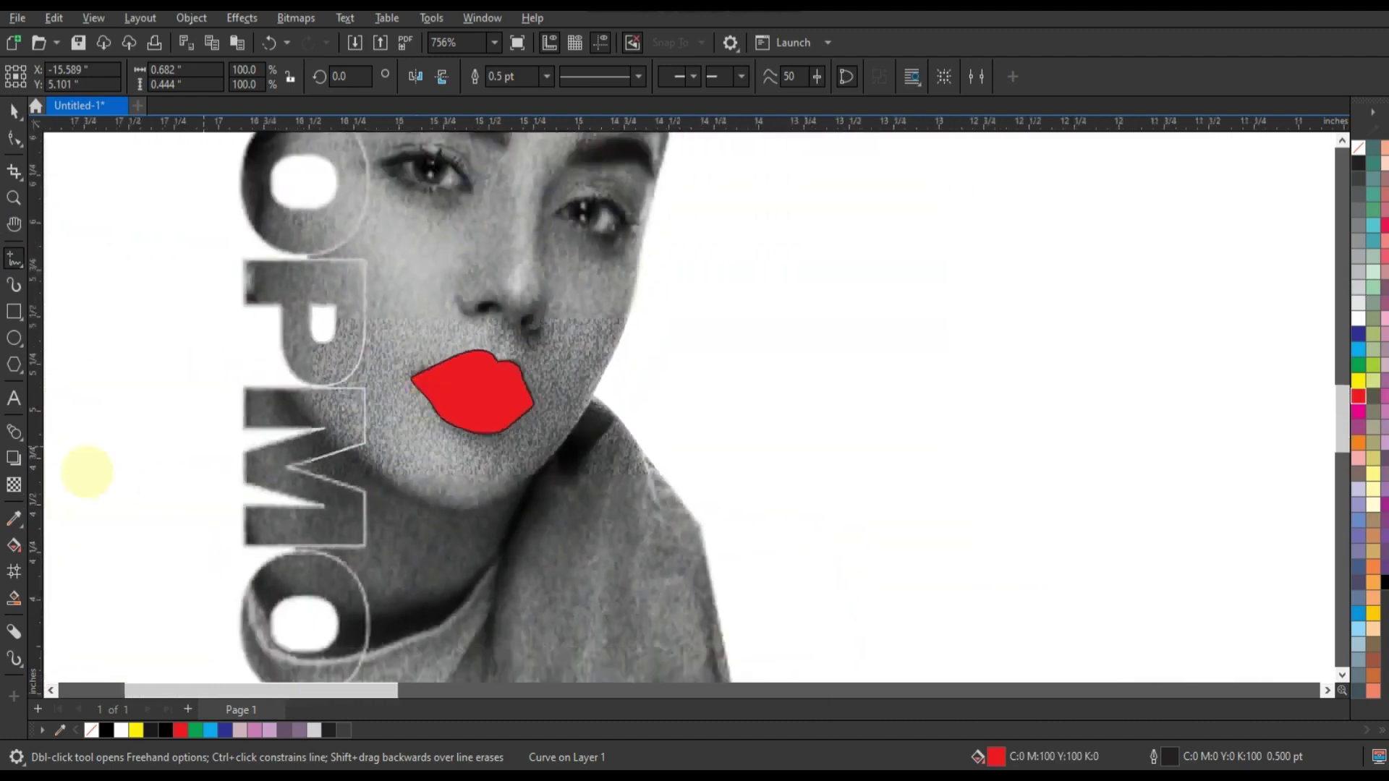
# Step: Blend the red lip shape in Subtract mode and remove its outline
pyautogui.click(14, 485)
pyautogui.click(210, 76)
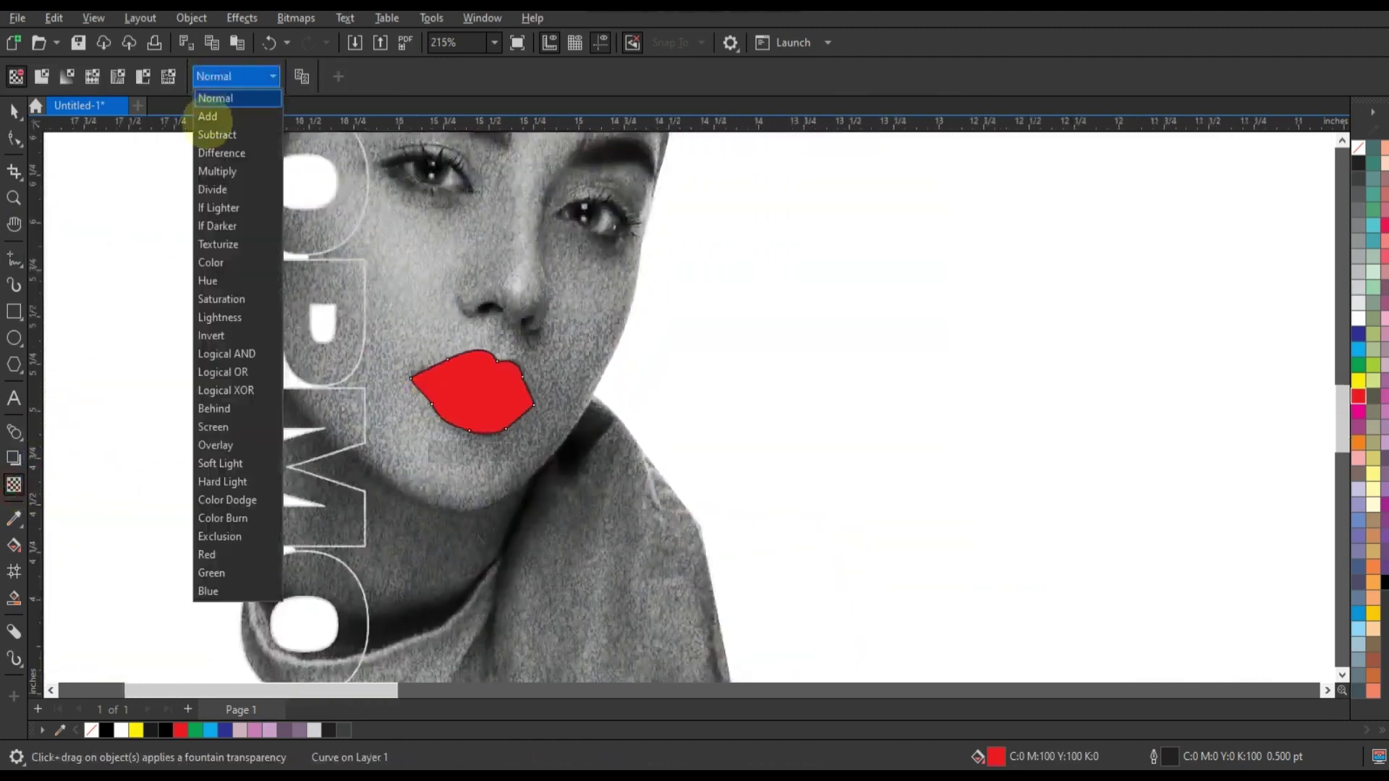
pyautogui.click(210, 135)
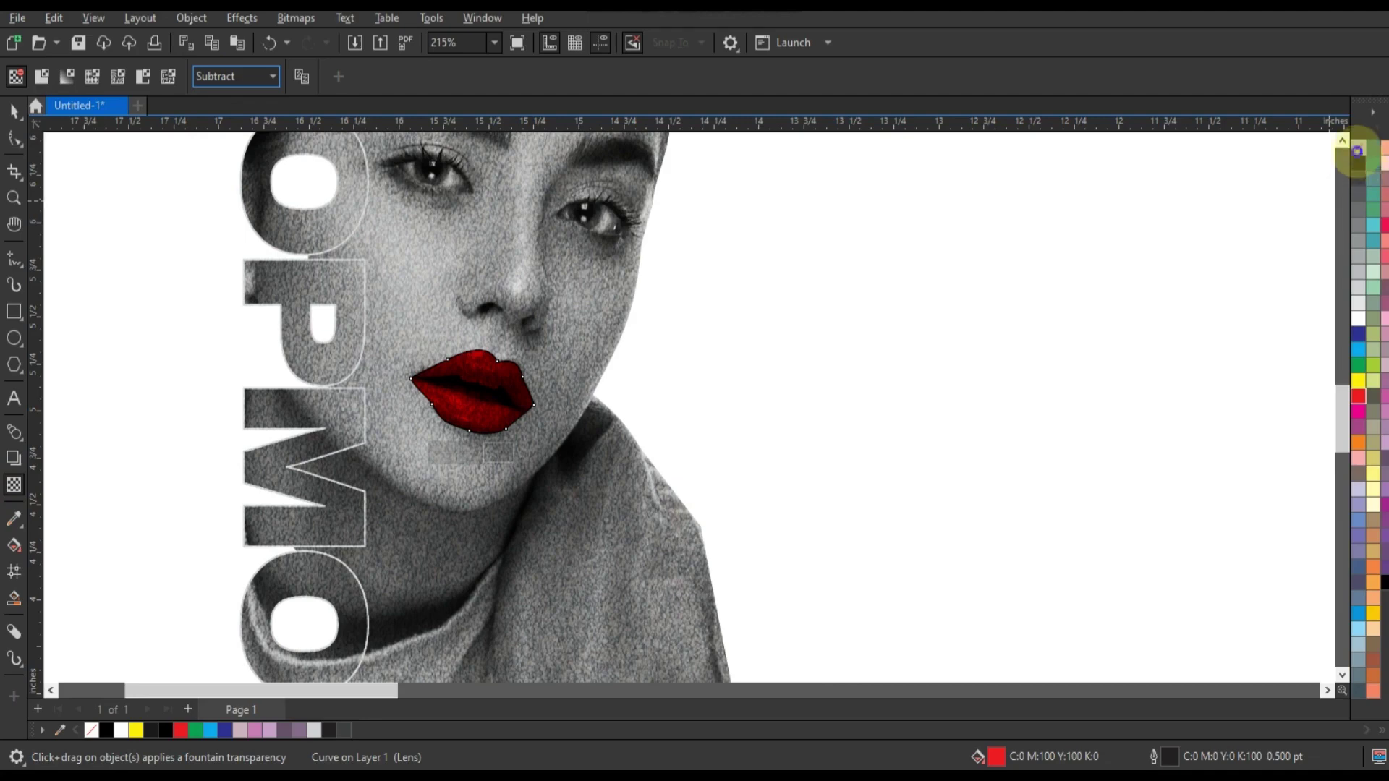
pyautogui.rightClick(1357, 150)
pyautogui.click(1333, 162)
pyautogui.scroll(-1, 984, 436)
pyautogui.scroll(-2, 983, 436)
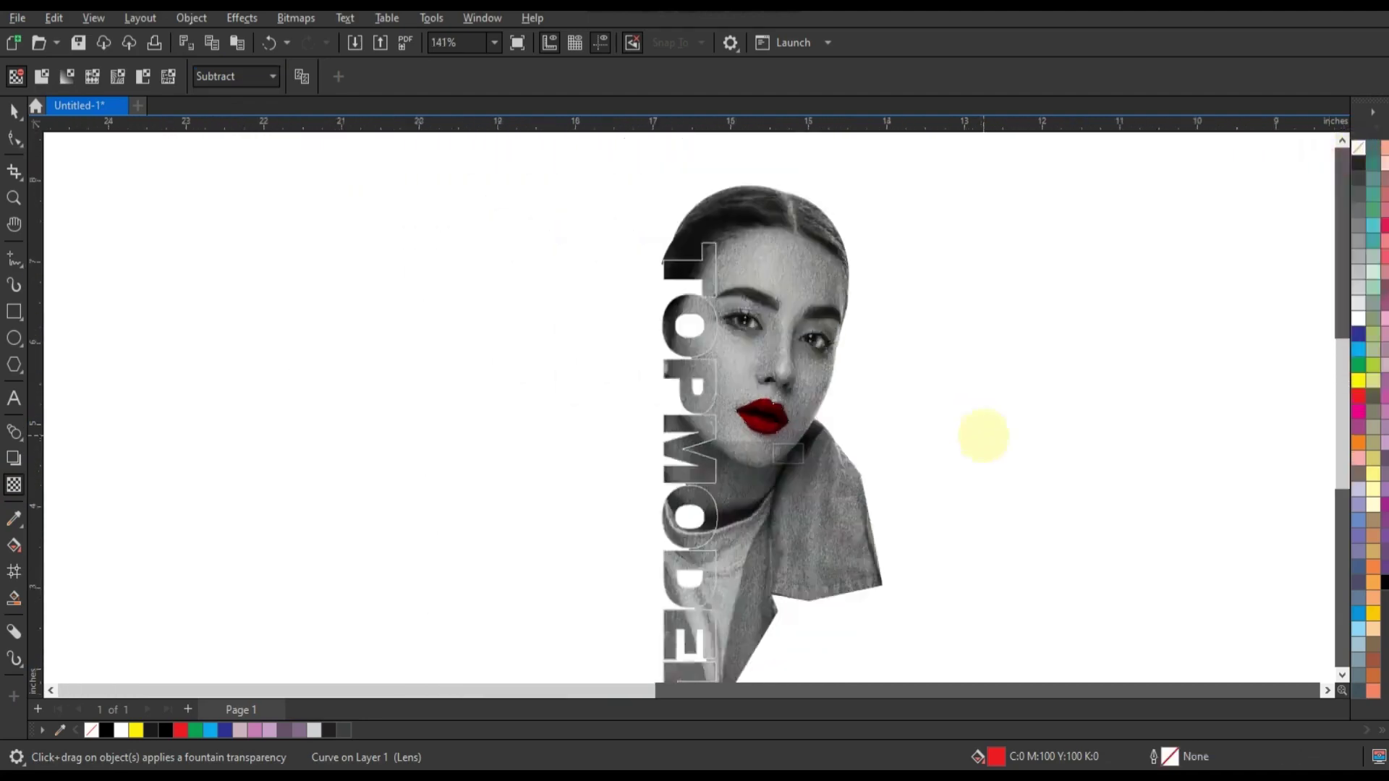
pyautogui.click(14, 198)
pyautogui.moveTo(586, 195); pyautogui.dragTo(842, 427)
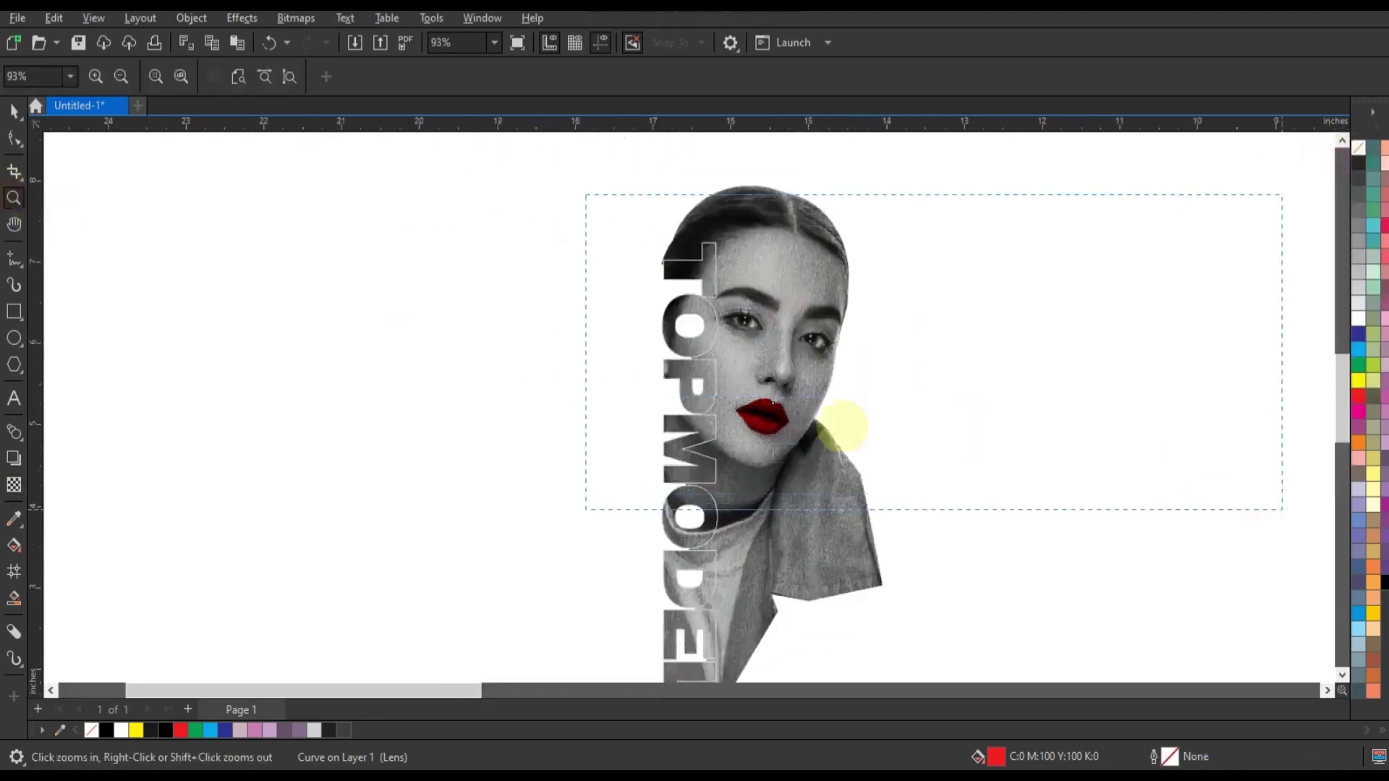
# Step: Draw a red rectangle across the eye area
pyautogui.press('F6')
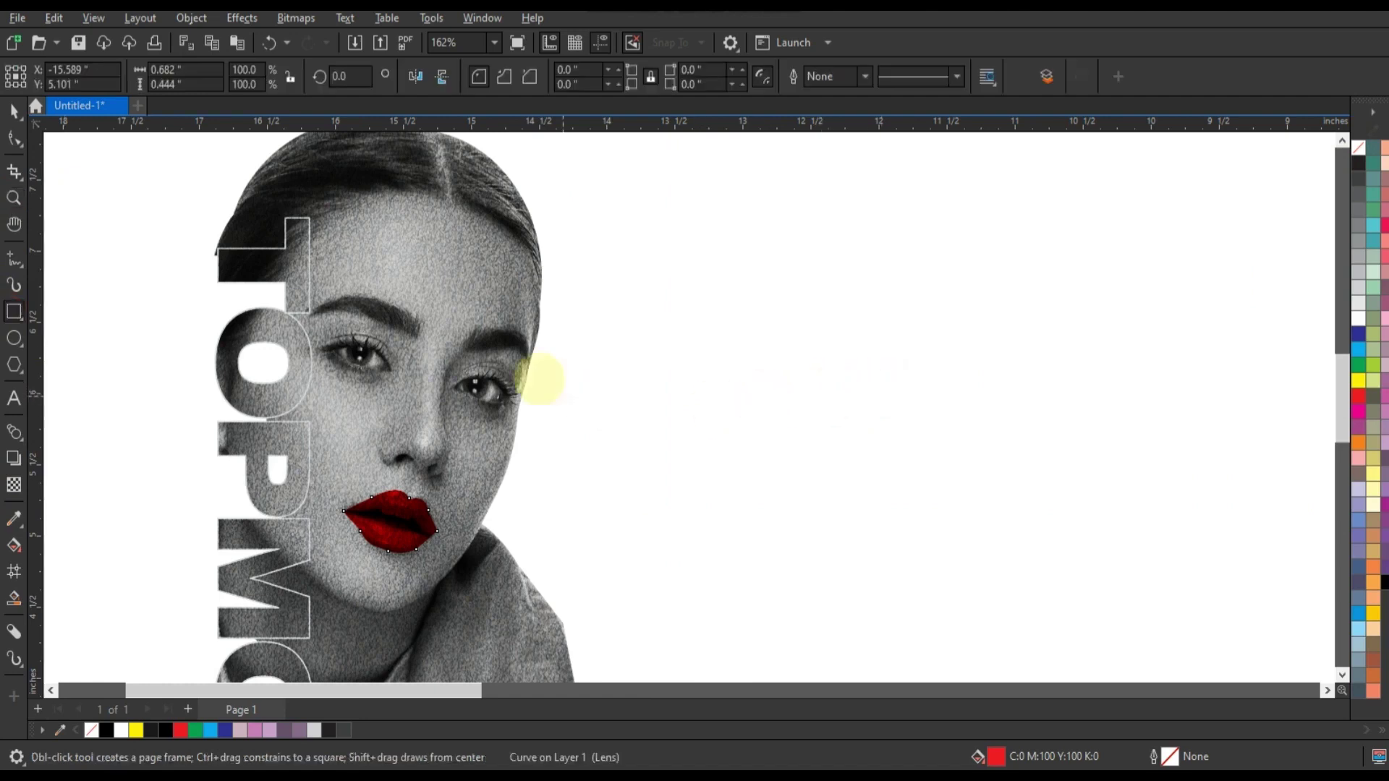
pyautogui.moveTo(437, 347); pyautogui.dragTo(735, 422)
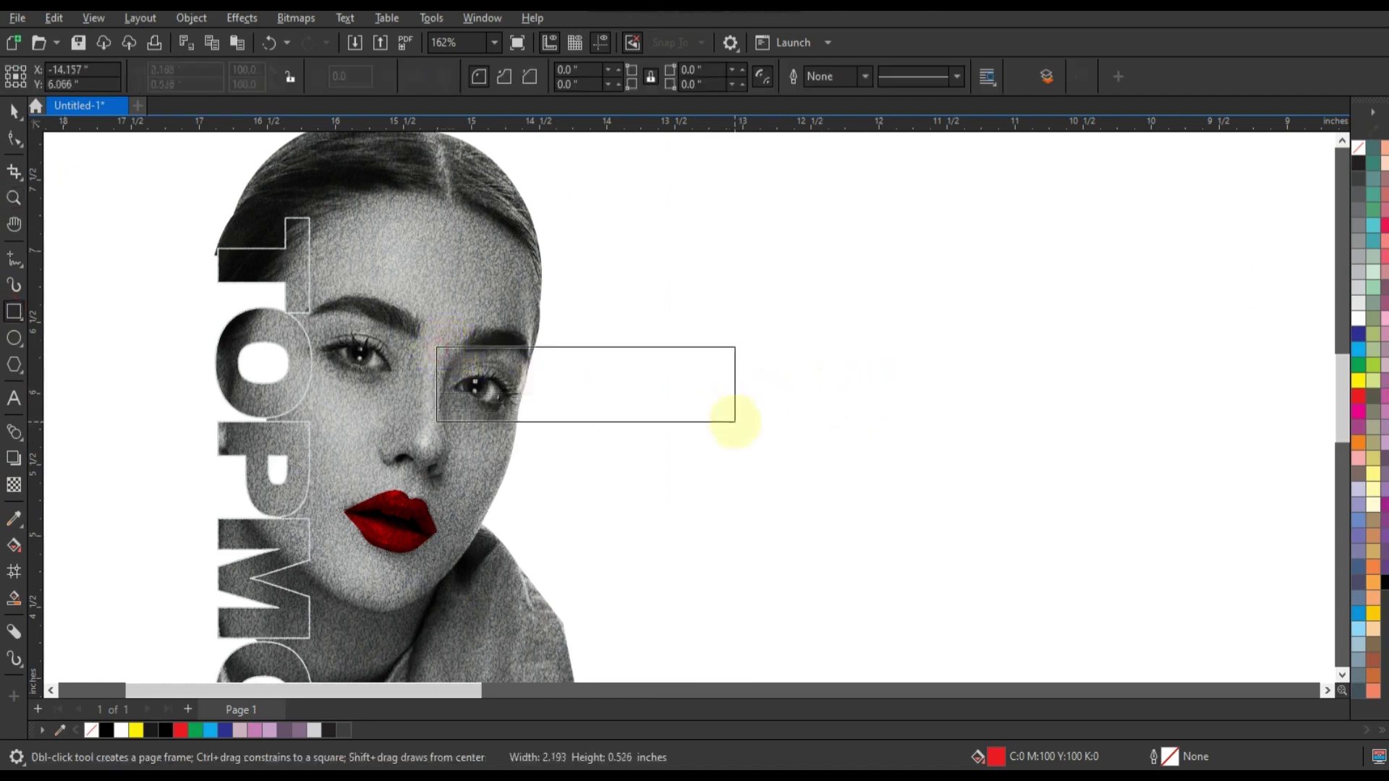
pyautogui.click(181, 729)
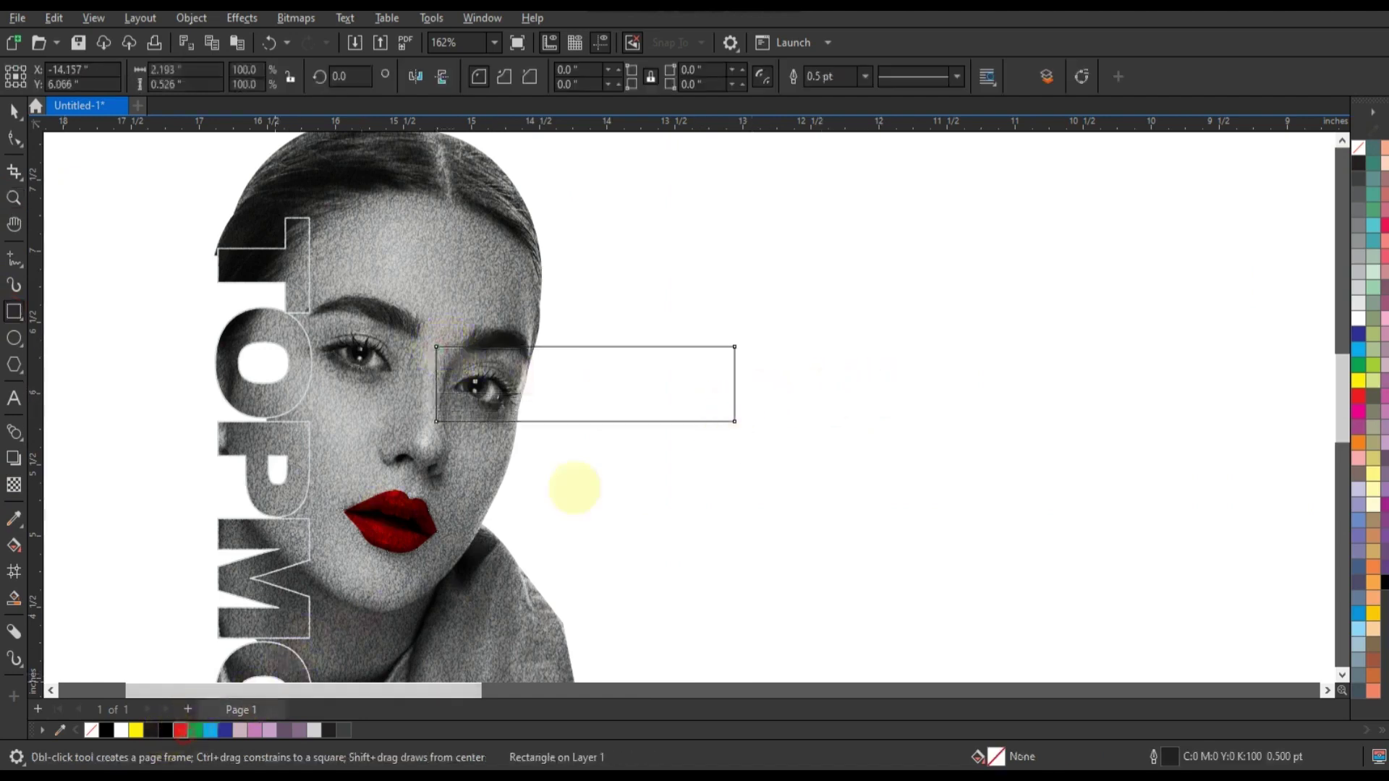
pyautogui.scroll(-2, 890, 300)
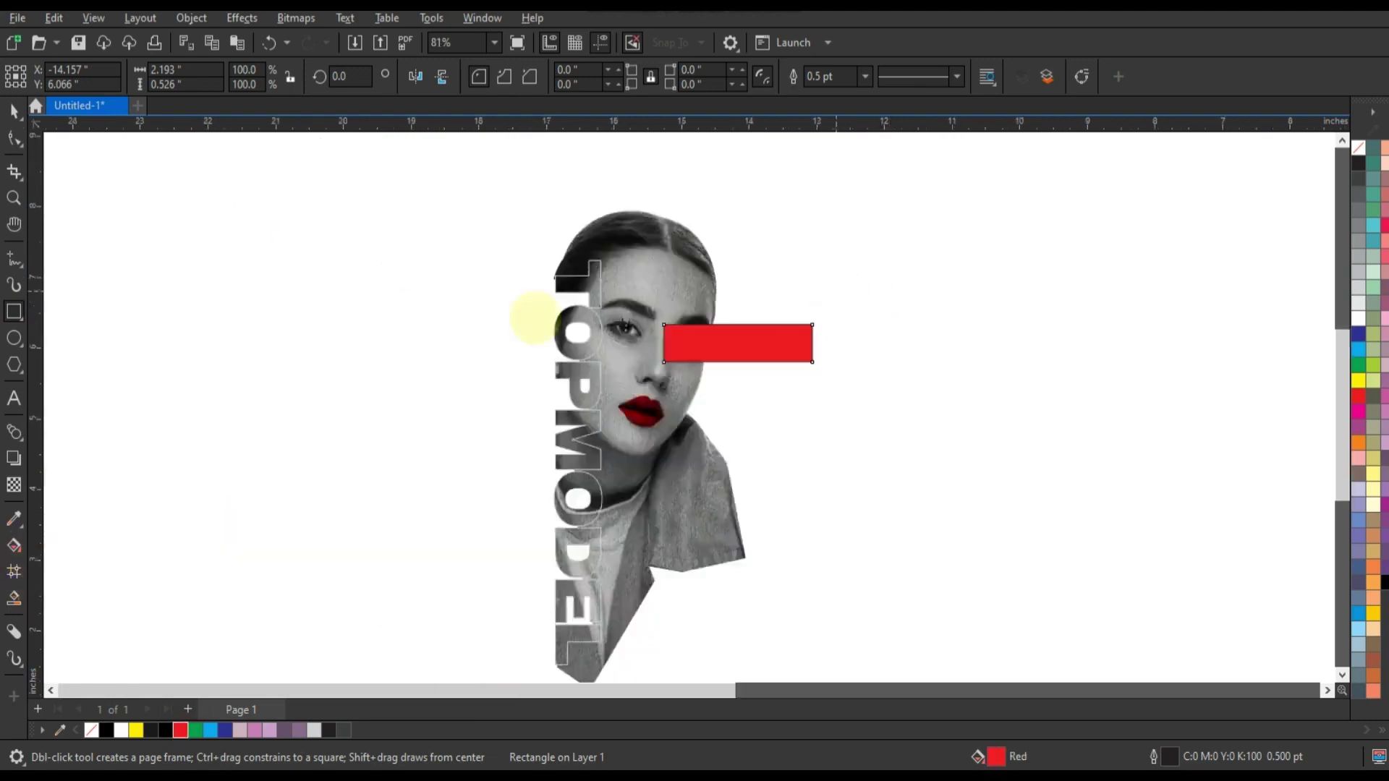
# Step: Make a thin horizontal line copy of the red bar plus a vertical rotated copy
pyautogui.click(13, 109)
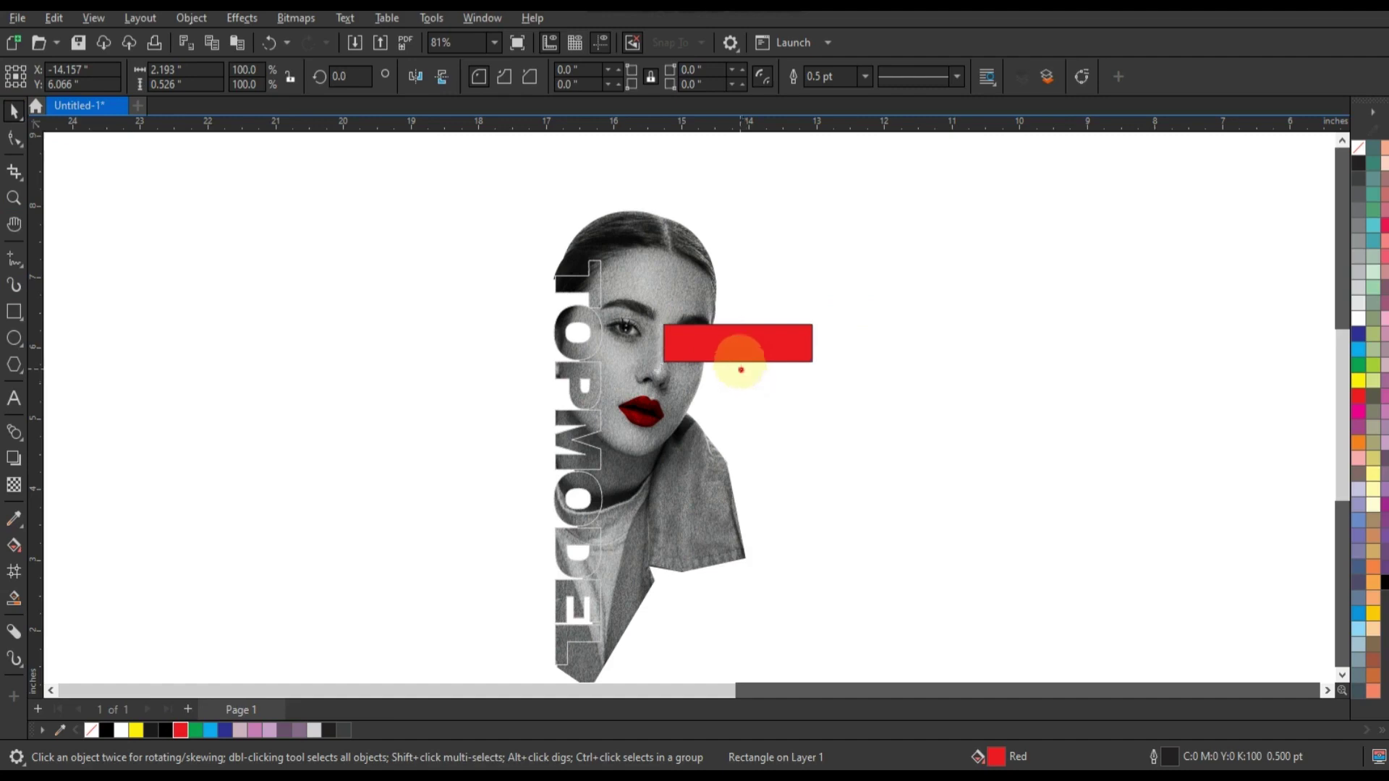
pyautogui.moveTo(740, 369); pyautogui.dragTo(900, 342)
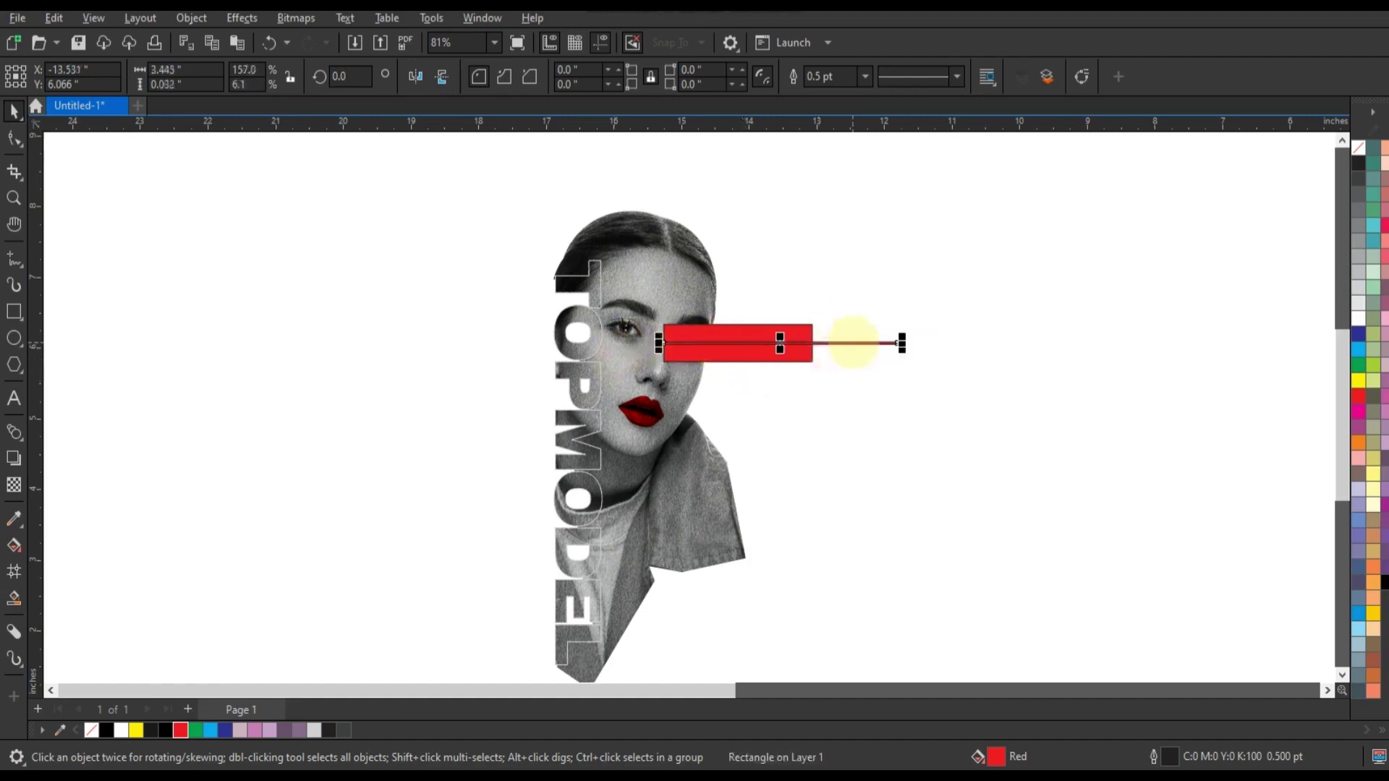
pyautogui.click(897, 344)
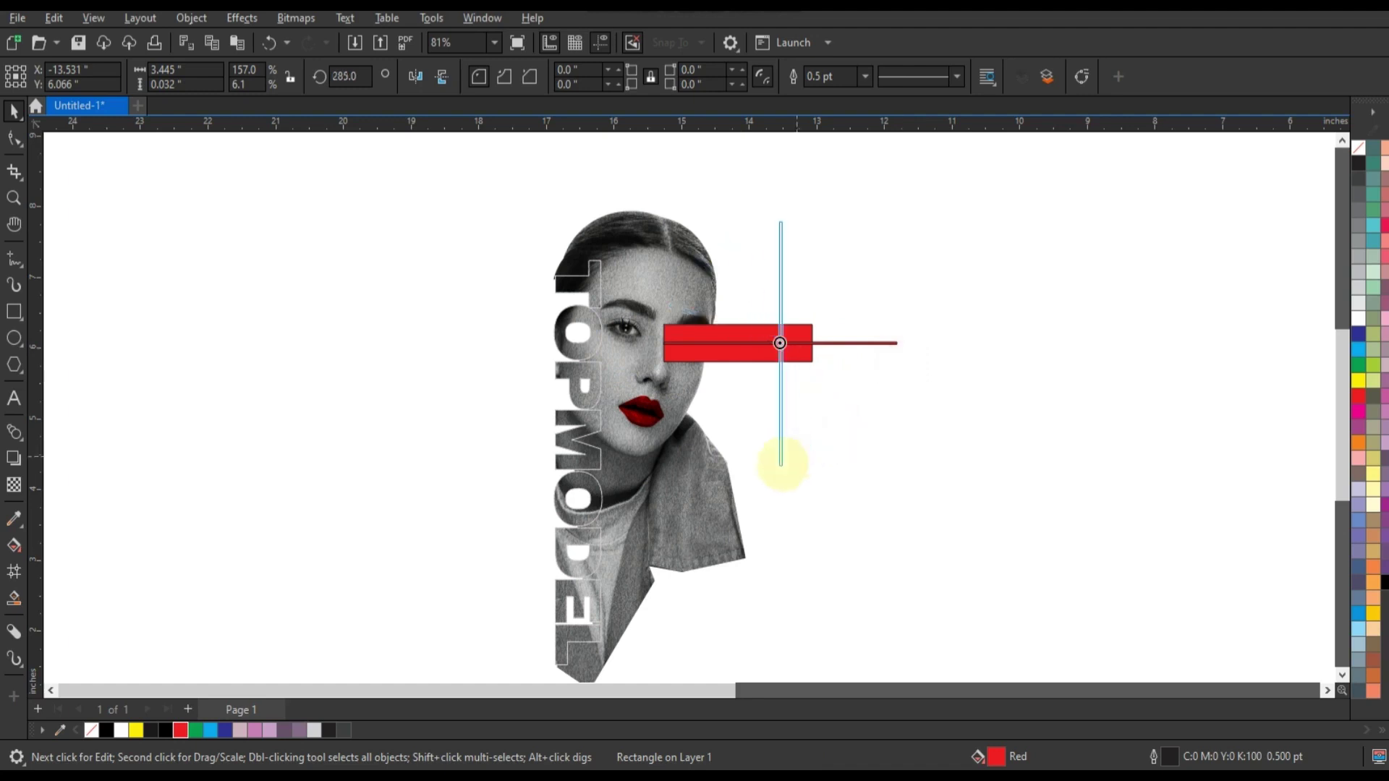
pyautogui.moveTo(899, 343); pyautogui.dragTo(780, 470)
pyautogui.keyDown('shift'); pyautogui.click(779, 342); pyautogui.keyUp('shift')
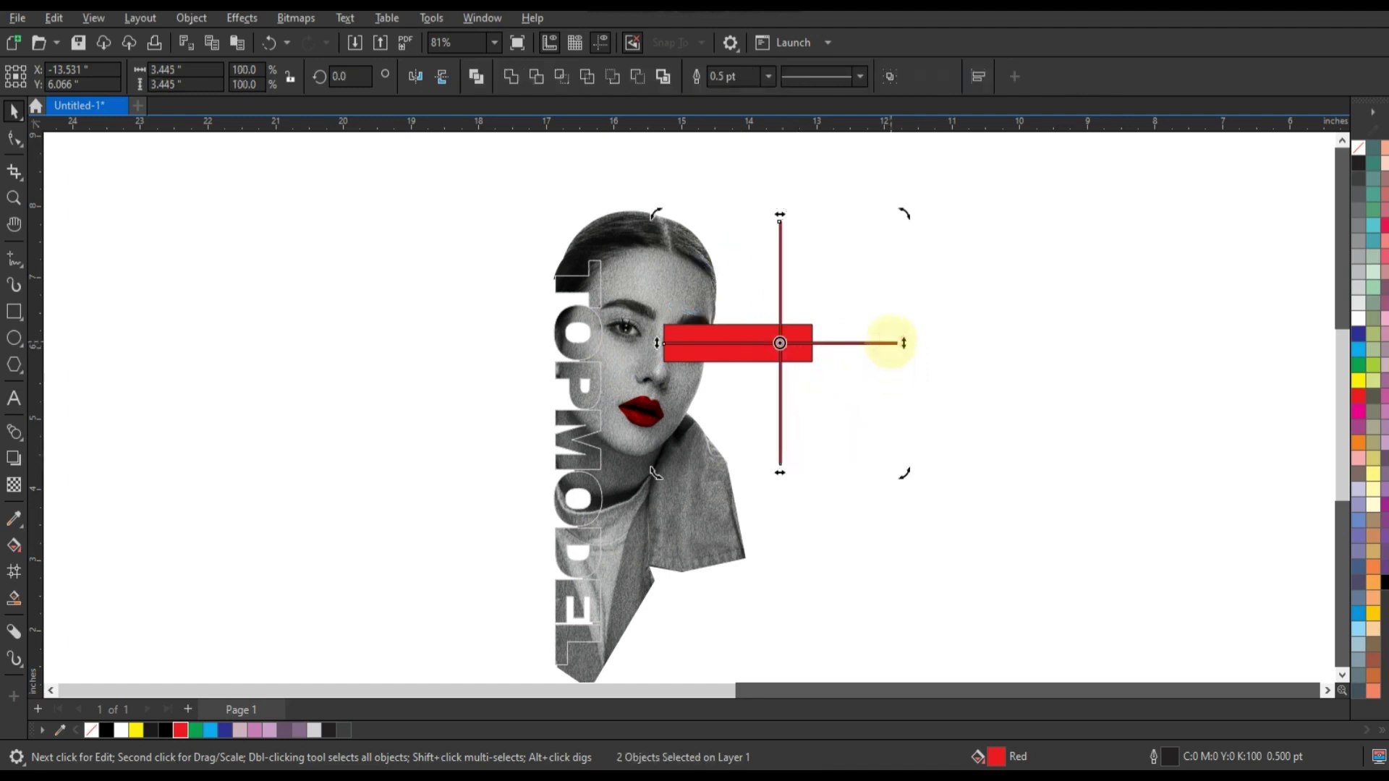
# Step: Add a thinner second red bar lower right and shorten the vertical line to meet it
pyautogui.click(1082, 364)
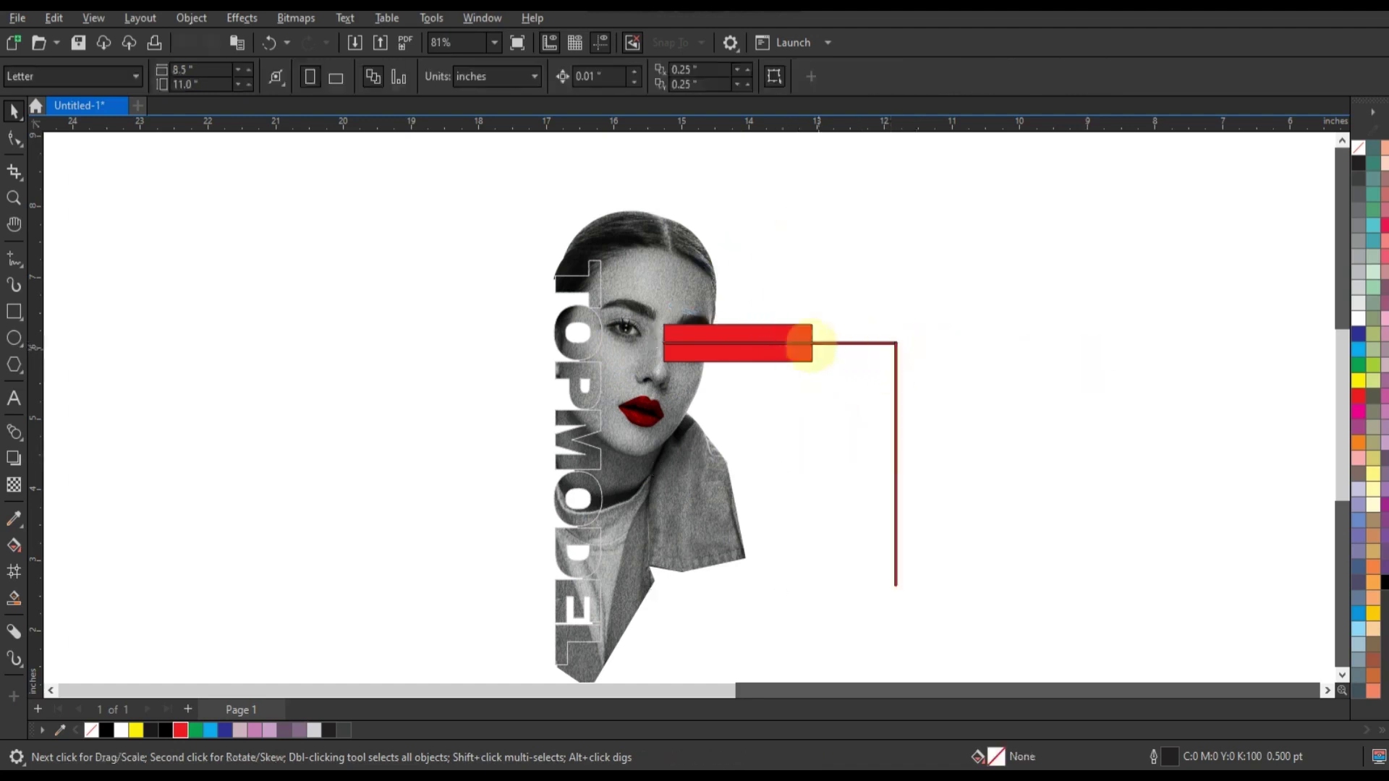
pyautogui.moveTo(811, 330)
pyautogui.mouseDown()
pyautogui.moveTo(915, 540)
pyautogui.moveTo(978, 550)
pyautogui.moveTo(986, 482)
pyautogui.moveTo(962, 491)
pyautogui.mouseUp()
pyautogui.moveTo(853, 502); pyautogui.dragTo(850, 489)
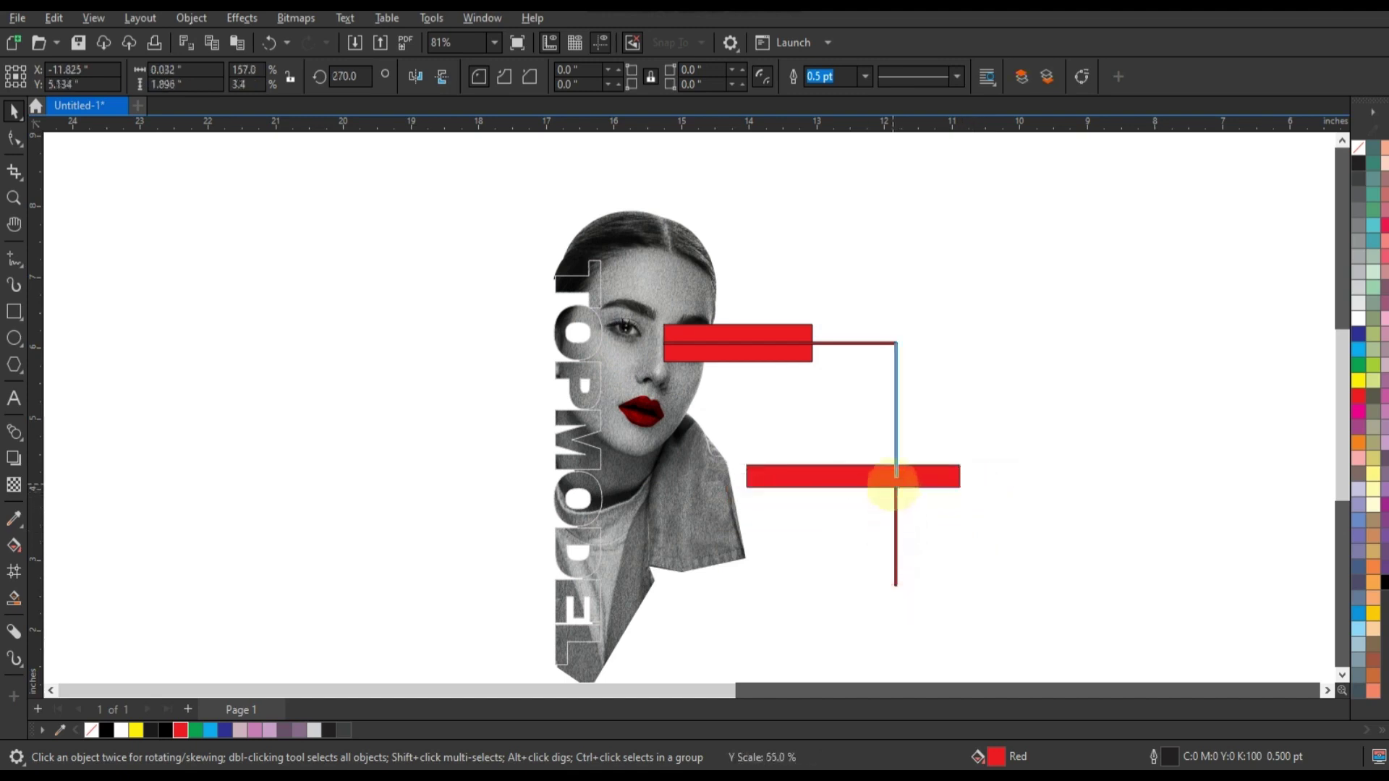
pyautogui.moveTo(895, 481)
pyautogui.mouseDown()
pyautogui.moveTo(895, 466)
pyautogui.moveTo(960, 477)
pyautogui.moveTo(954, 486)
pyautogui.mouseUp()
pyautogui.click(962, 483)
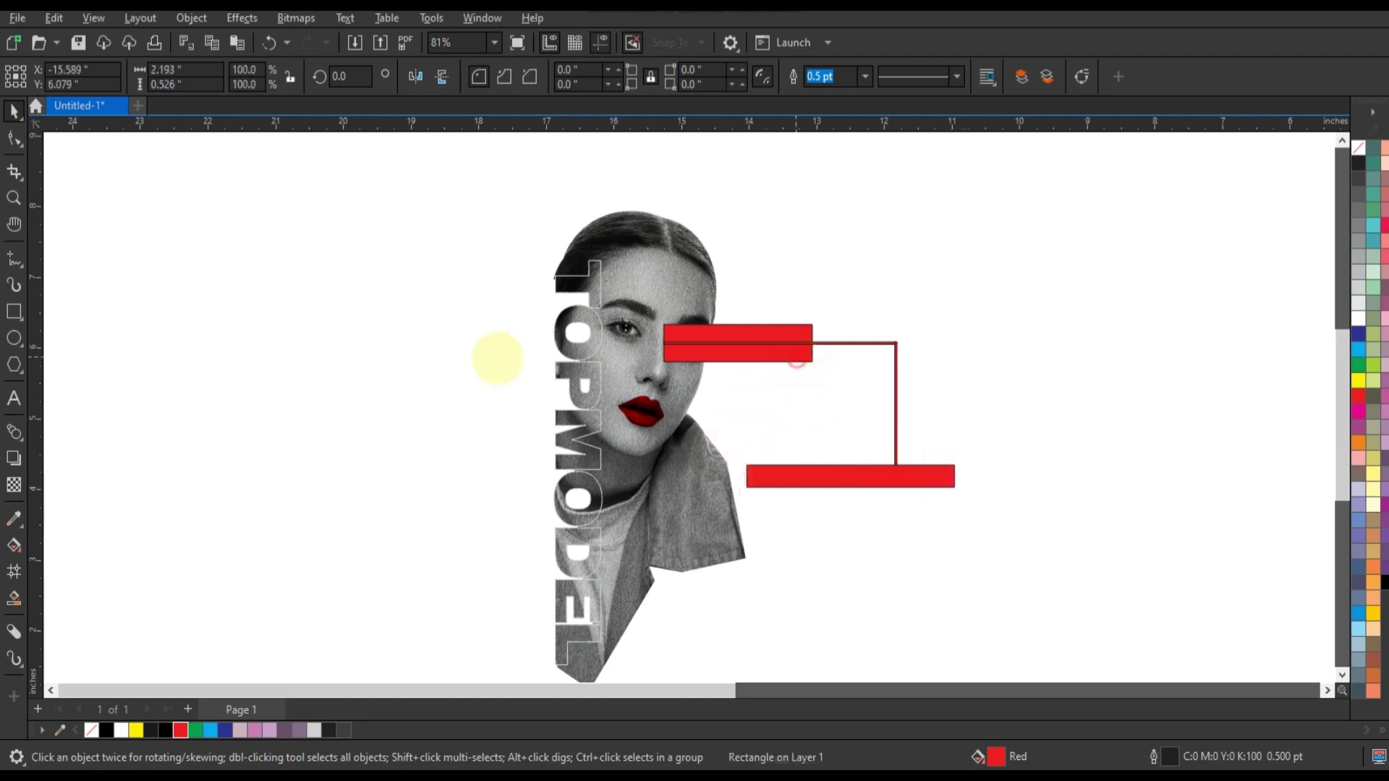
# Step: Draw a small red square left of the portrait, duplicate it below, and fit a vertical line between
pyautogui.moveTo(340, 325)
pyautogui.mouseDown()
pyautogui.moveTo(489, 362)
pyautogui.moveTo(435, 345)
pyautogui.moveTo(413, 537)
pyautogui.mouseUp()
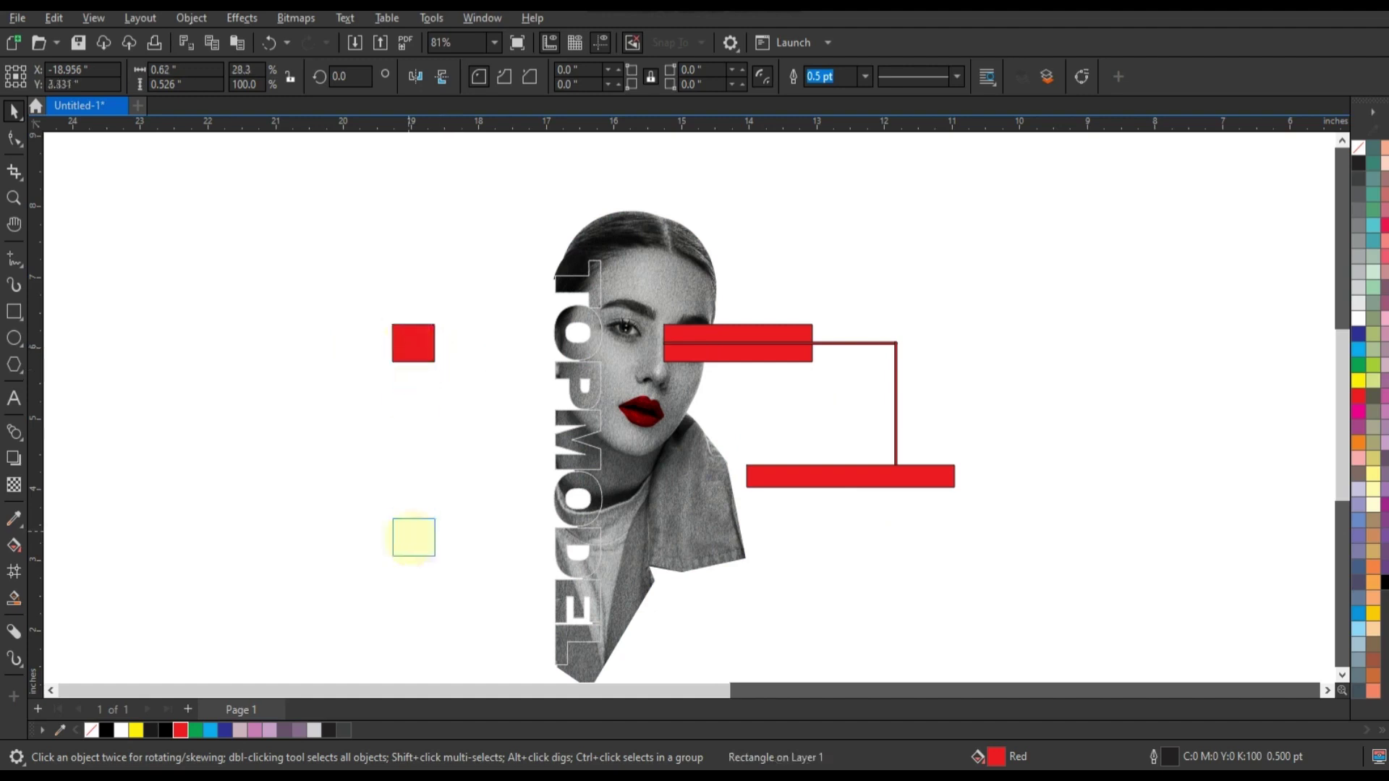
pyautogui.keyDown('shift'); pyautogui.click(413, 343); pyautogui.keyUp('shift')
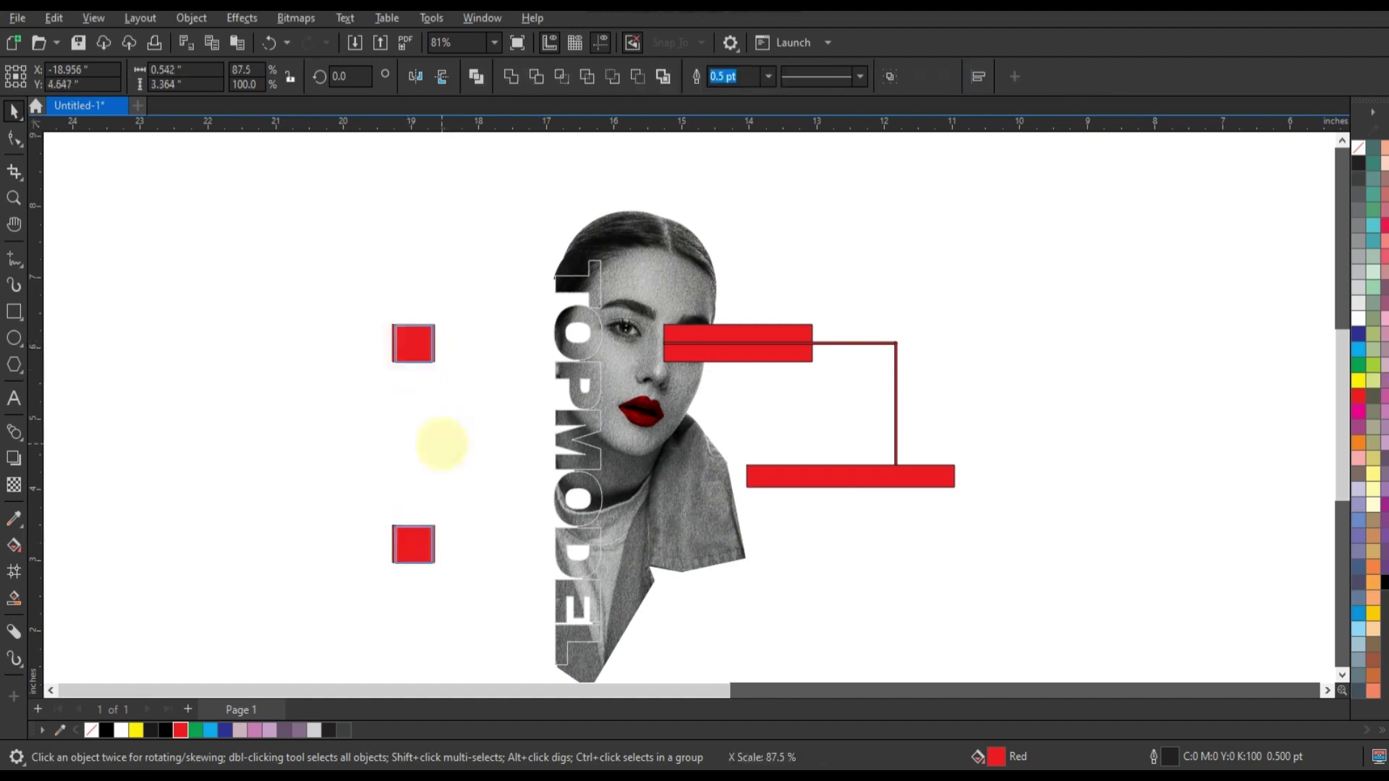
pyautogui.moveTo(896, 394); pyautogui.dragTo(423, 431)
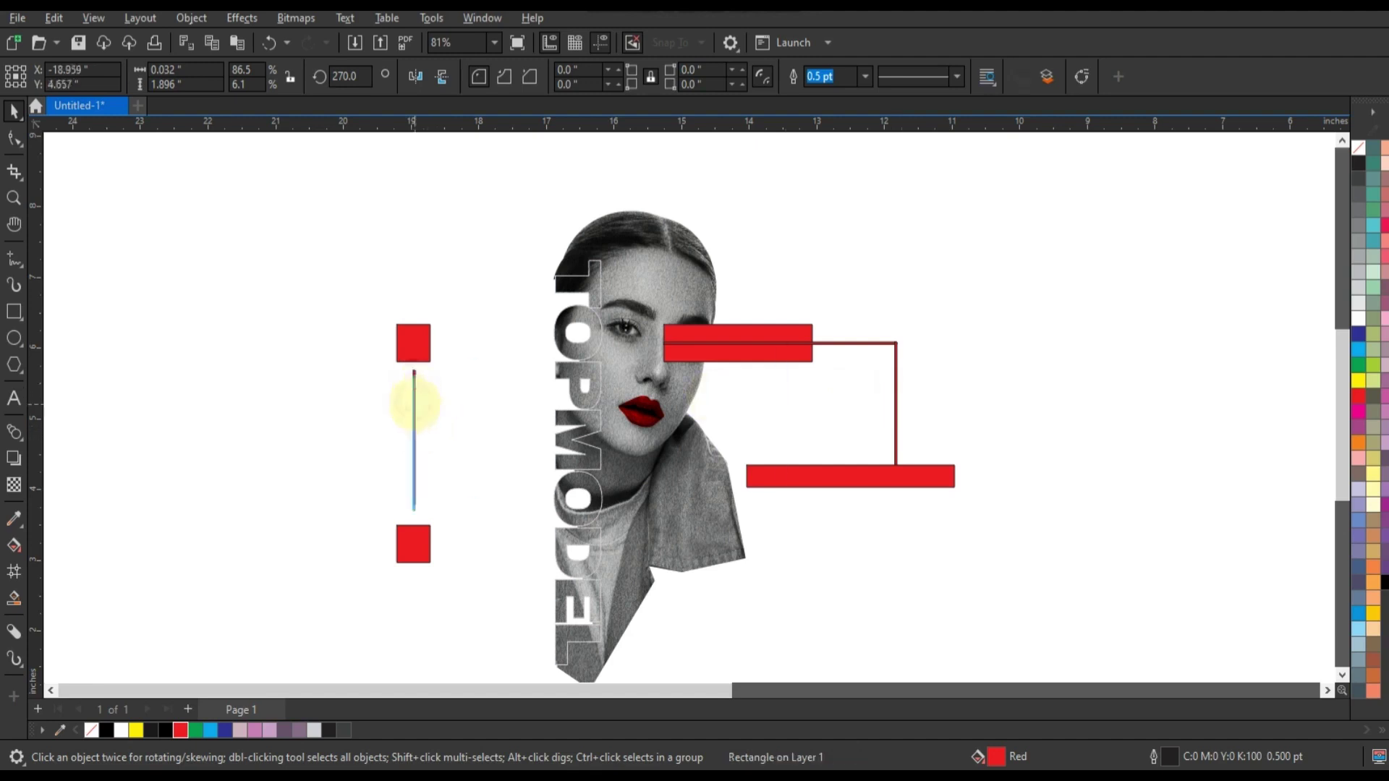
pyautogui.moveTo(414, 403); pyautogui.dragTo(414, 406)
pyautogui.click(325, 347)
# Step: Select all the red squares, bars and connector lines together
pyautogui.click(413, 343)
pyautogui.keyDown('shift'); pyautogui.click(413, 405); pyautogui.keyUp('shift')
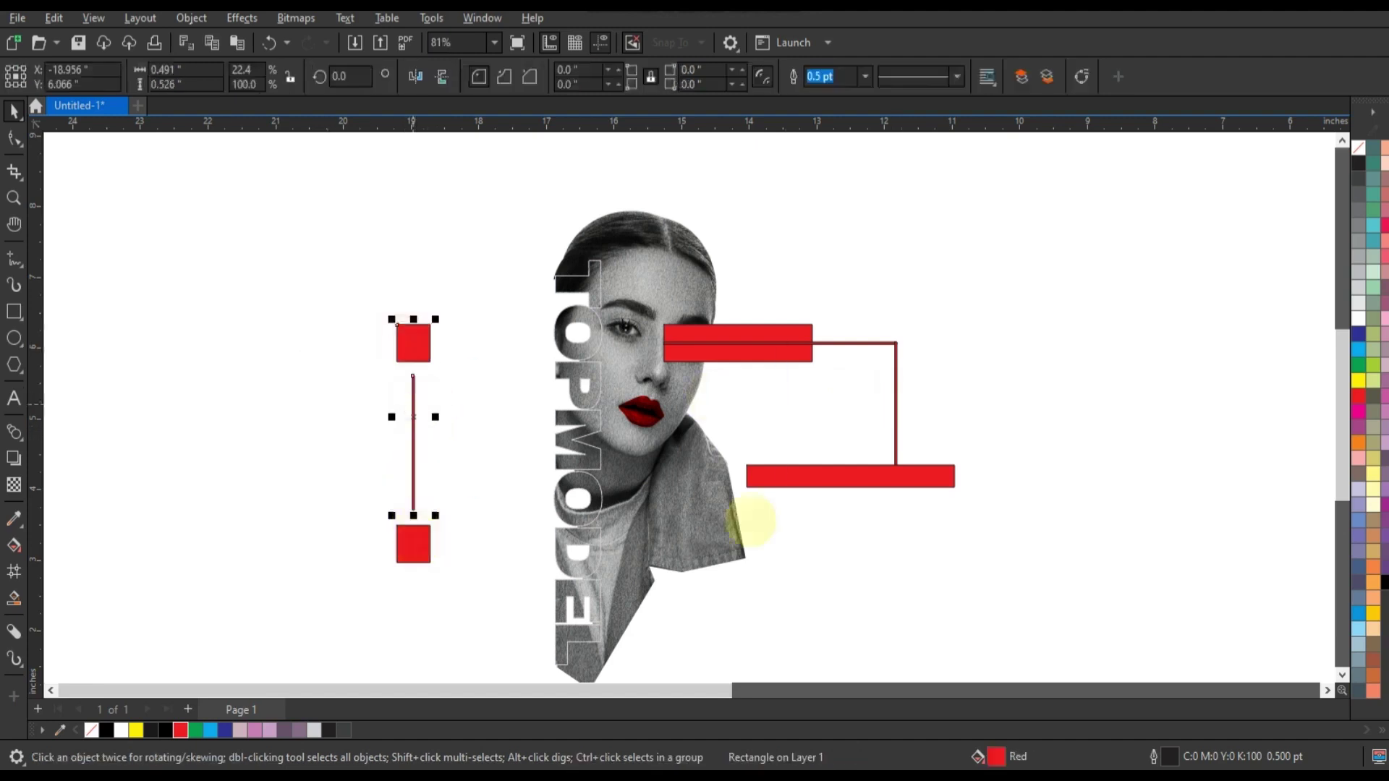
pyautogui.keyDown('shift'); pyautogui.click(896, 379); pyautogui.keyUp('shift')
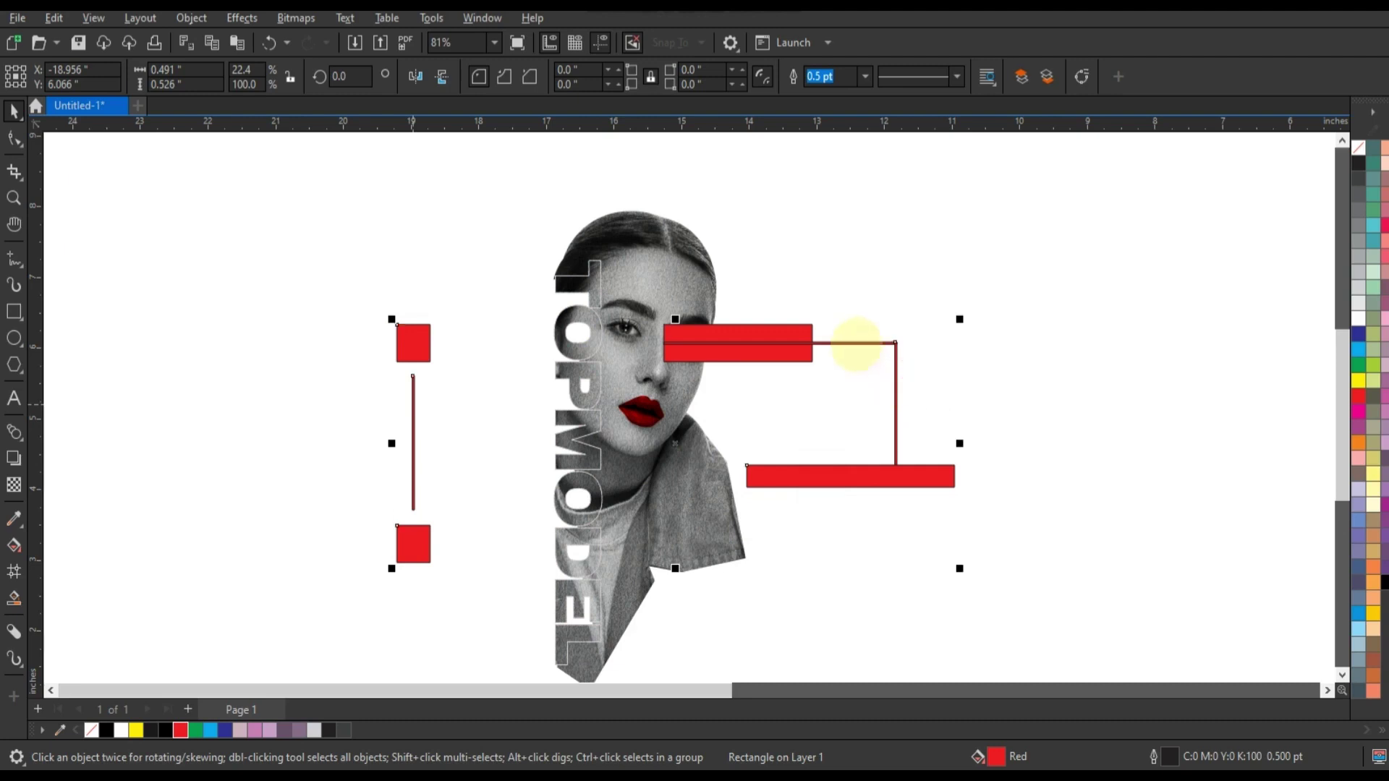
pyautogui.keyDown('shift'); pyautogui.click(856, 344); pyautogui.keyUp('shift')
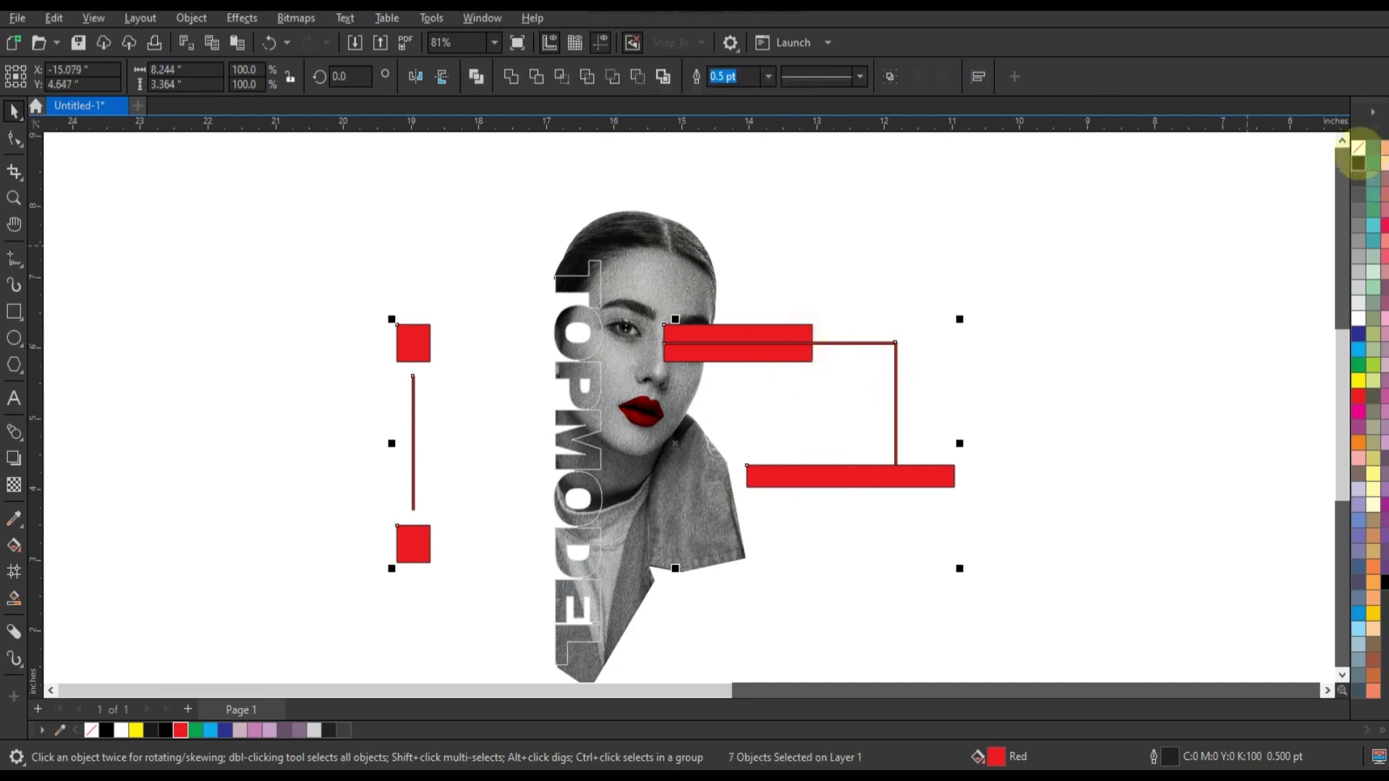
# Step: Remove outlines from the selected red shapes and combine them into one object
pyautogui.scroll(1, 1359, 150)
pyautogui.rightClick(1358, 149)
pyautogui.click(1273, 180)
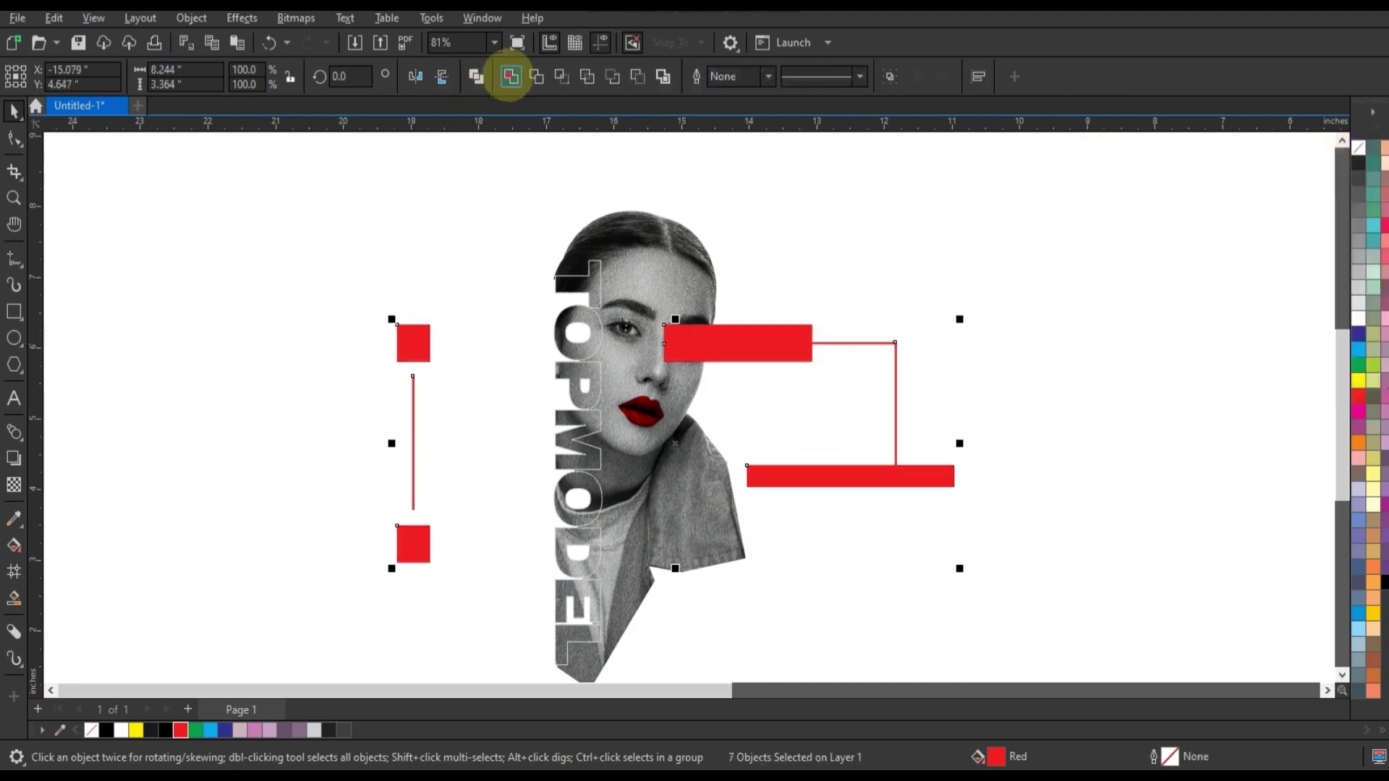
pyautogui.moveTo(155, 232); pyautogui.dragTo(423, 564)
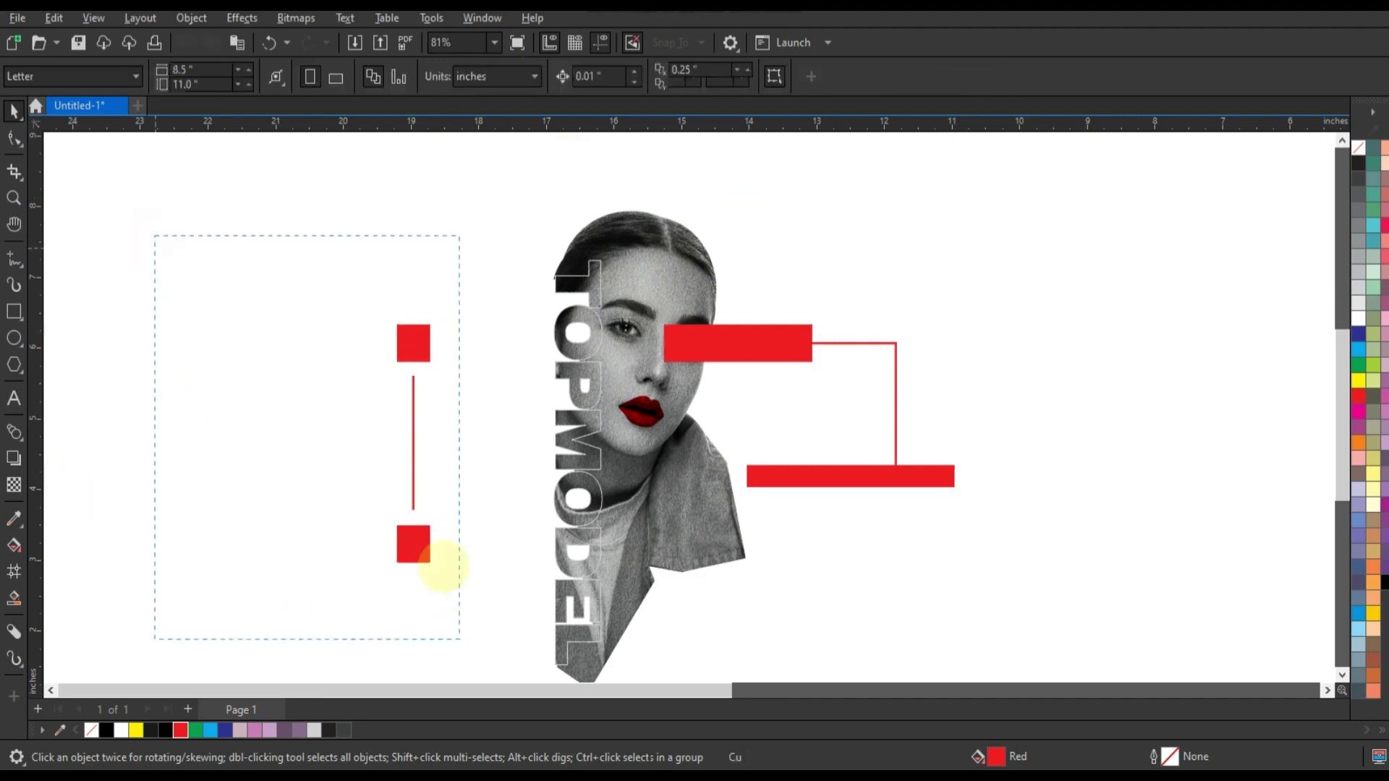
# Step: Move the left squares and their line nearer the text by dragging their nodes
pyautogui.press('F10')
pyautogui.moveTo(287, 273); pyautogui.dragTo(443, 552)
pyautogui.moveTo(260, 263); pyautogui.dragTo(443, 580)
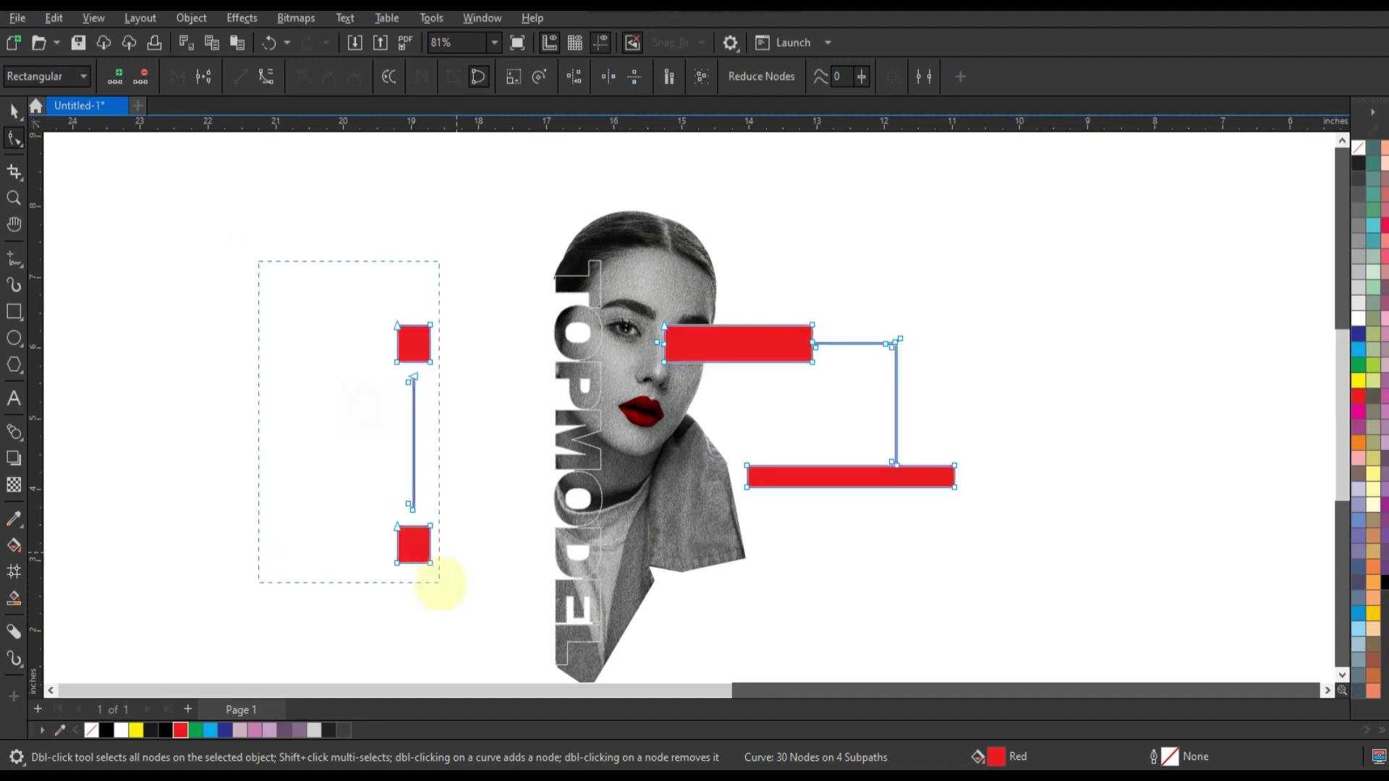
pyautogui.moveTo(412, 508); pyautogui.dragTo(476, 508)
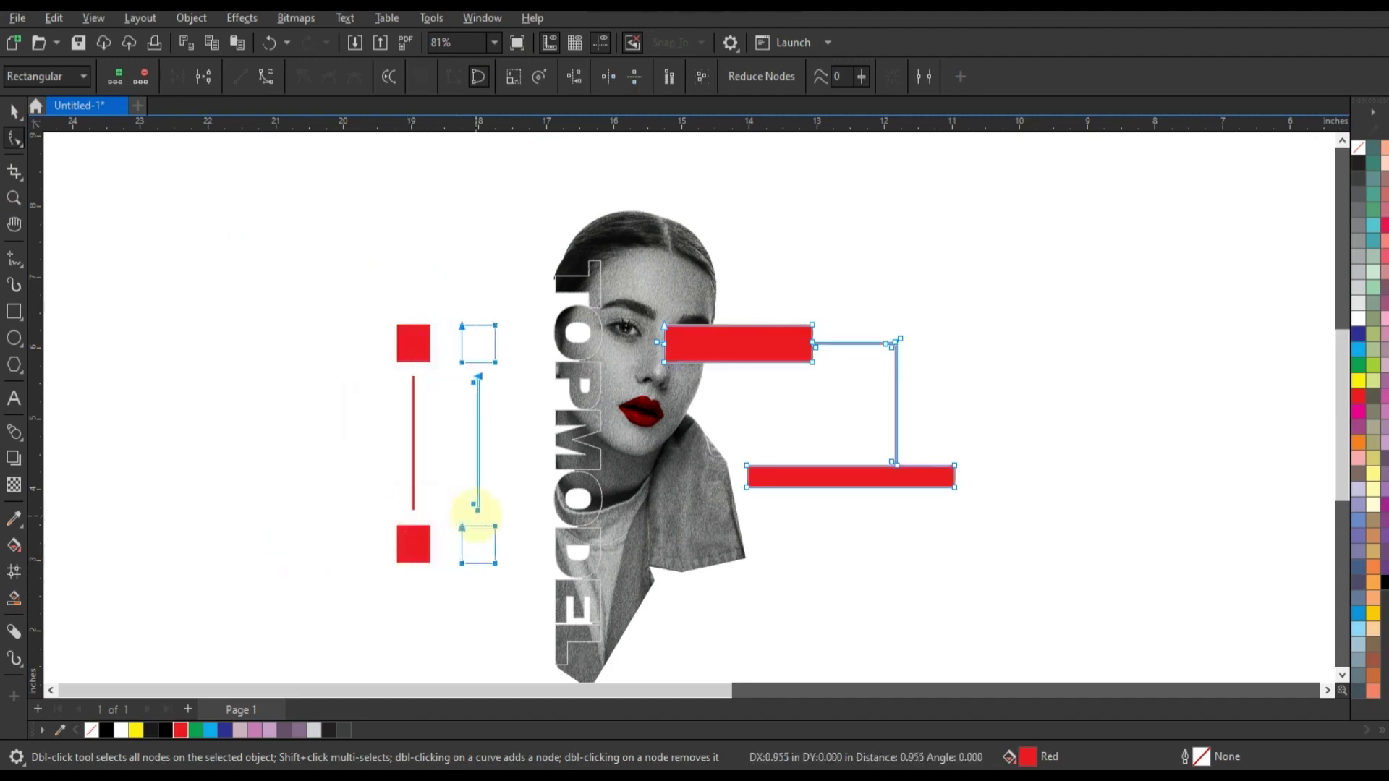
# Step: Set the combined red shapes' transparency merge mode to Subtract
pyautogui.click(14, 485)
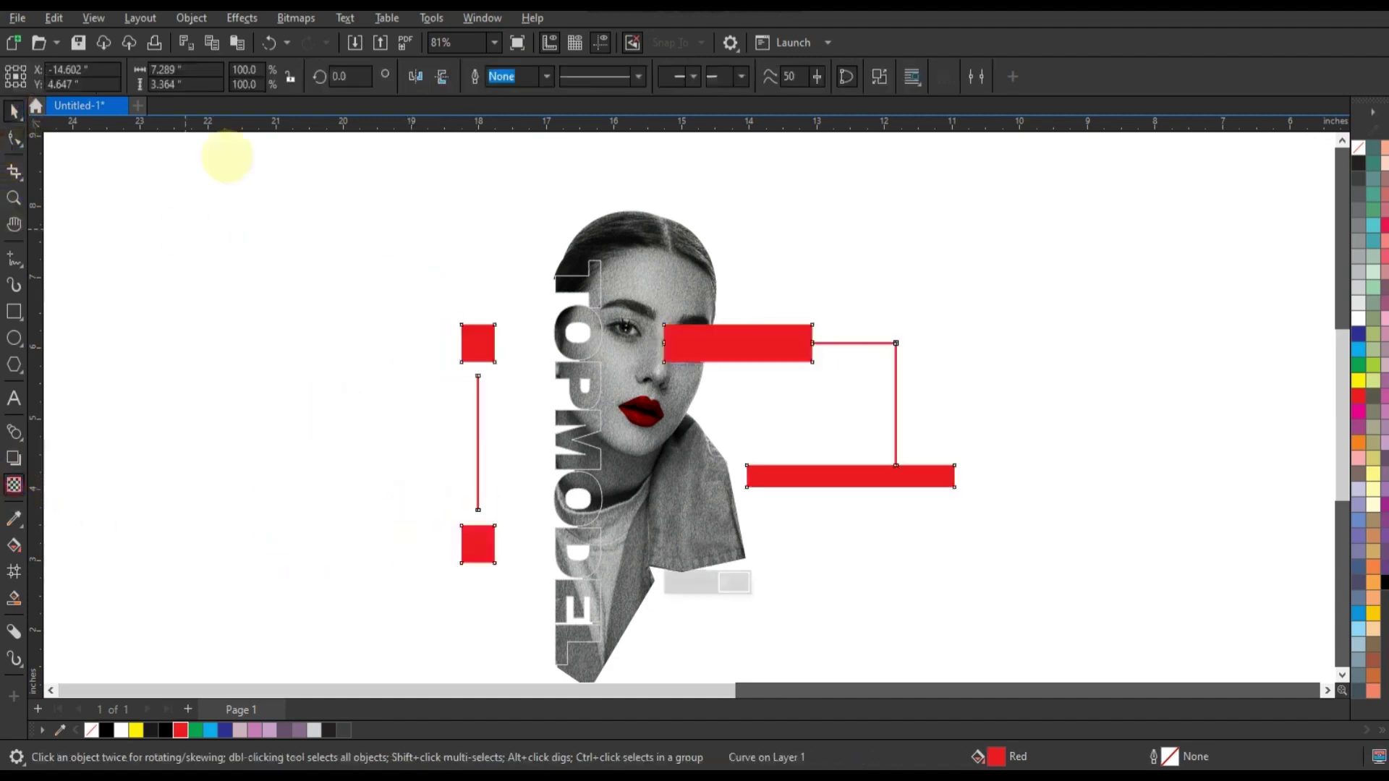
pyautogui.click(217, 76)
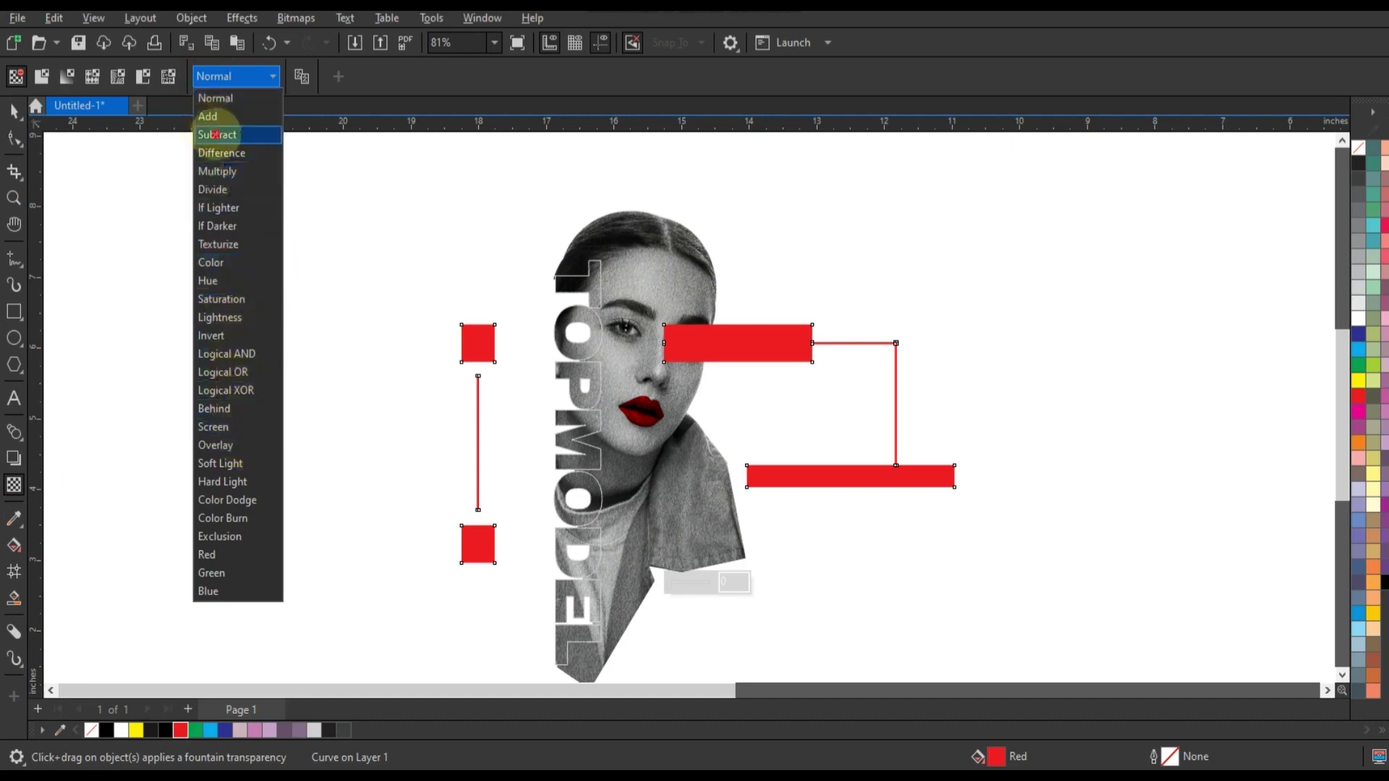
pyautogui.click(216, 134)
pyautogui.click(13, 111)
pyautogui.click(186, 350)
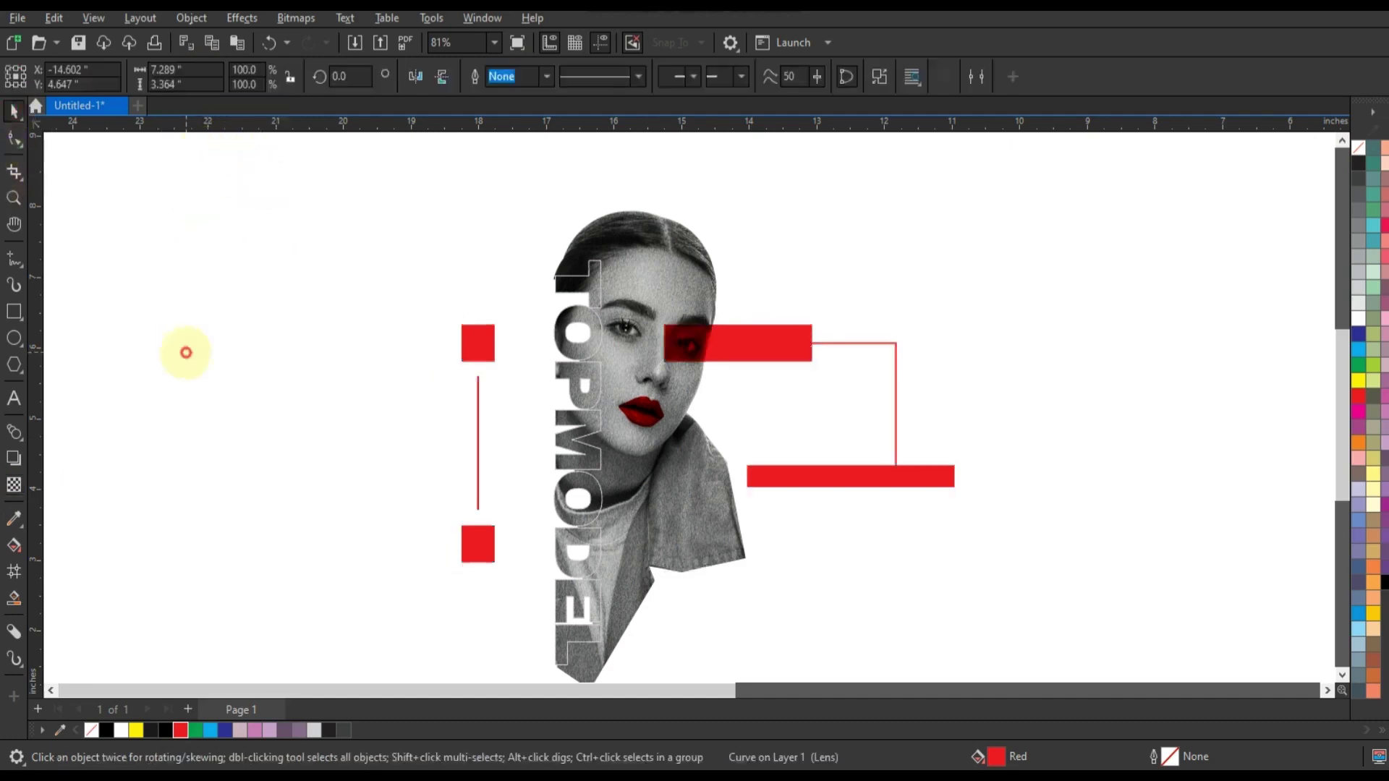
pyautogui.scroll(-2, 181, 340)
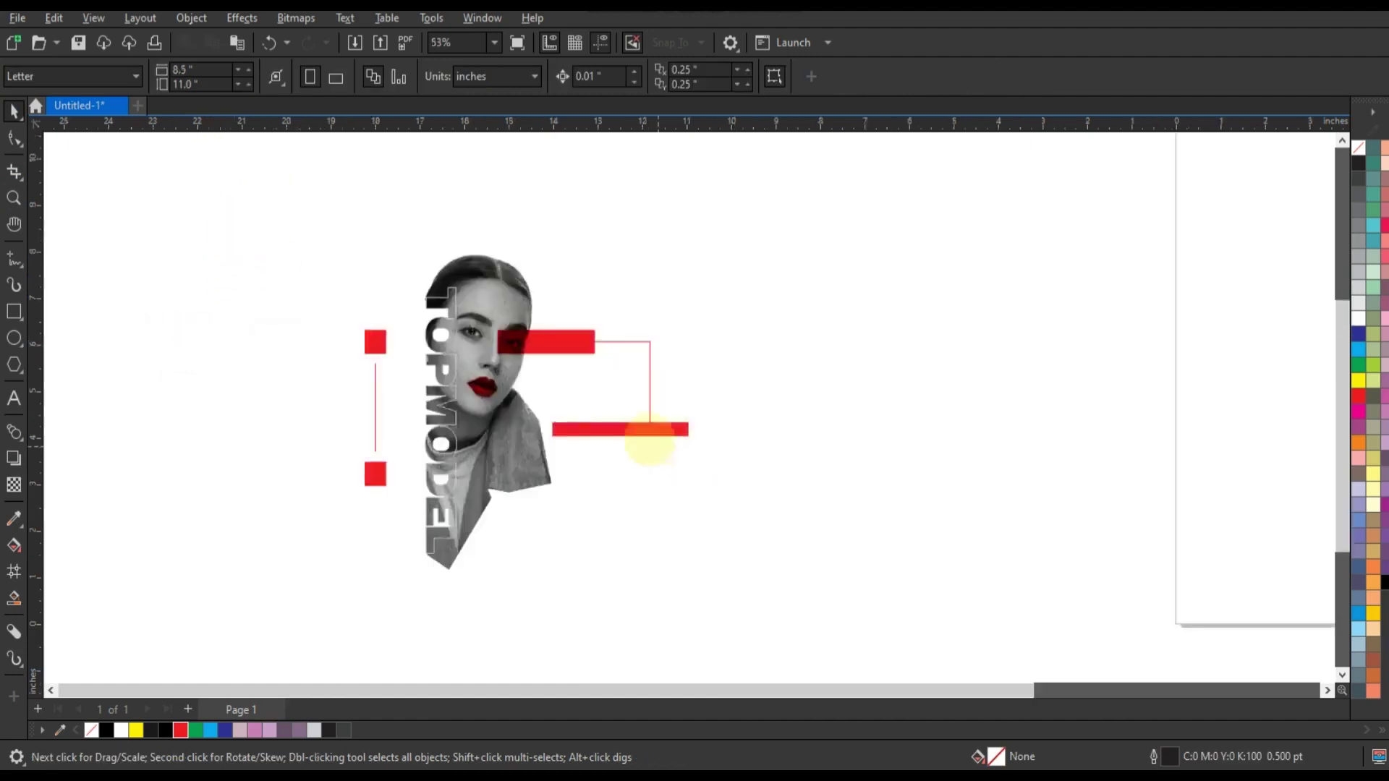
# Step: Shorten the lower red bar from its left end by dragging its nodes
pyautogui.click(680, 433)
pyautogui.press('F10')
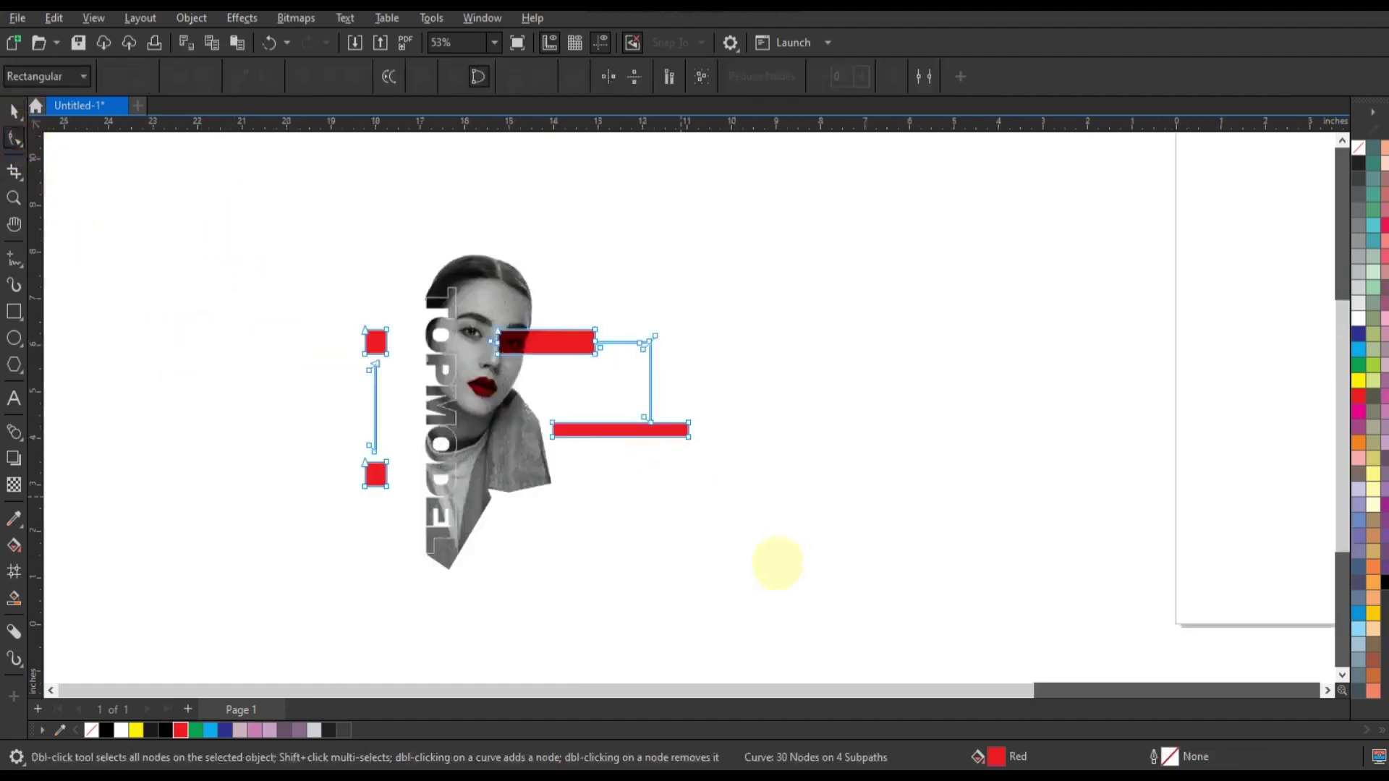
pyautogui.moveTo(553, 432); pyautogui.dragTo(566, 432)
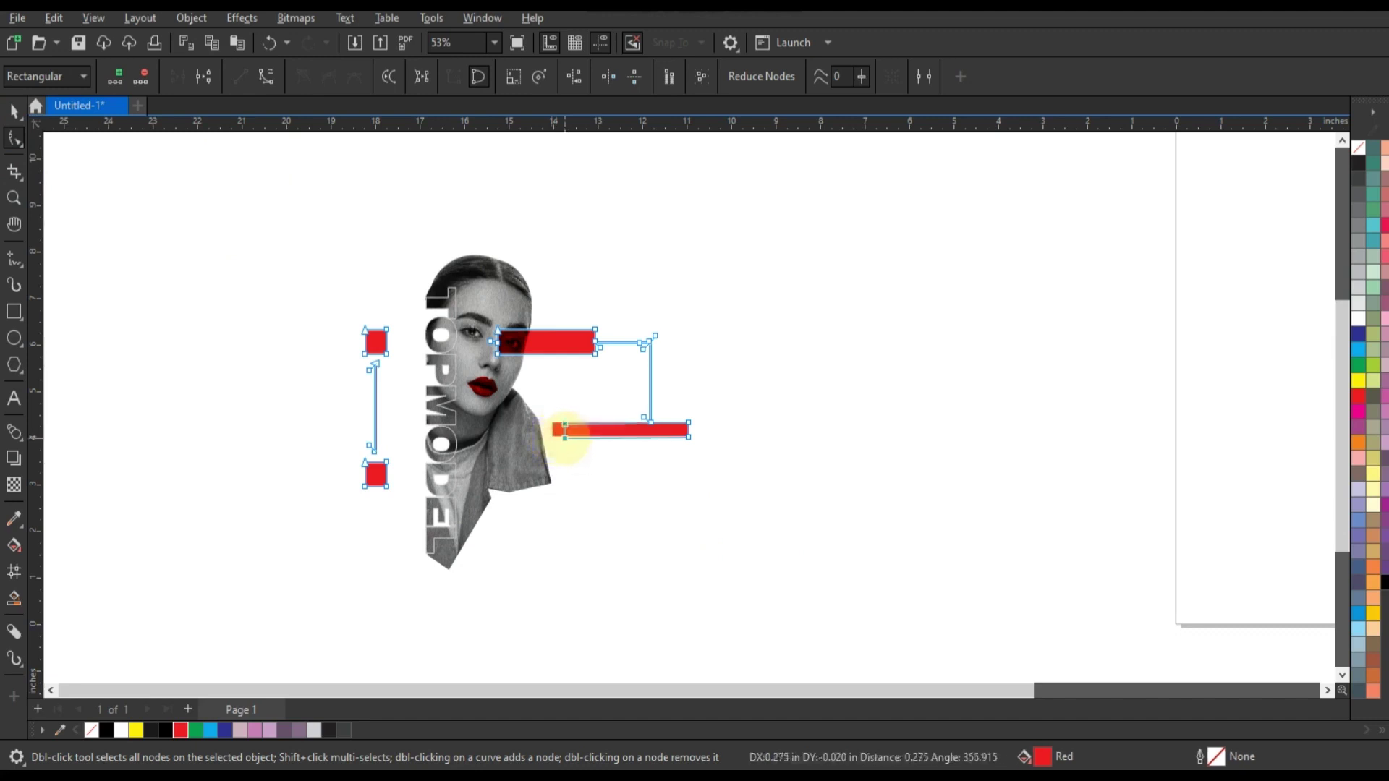
pyautogui.moveTo(567, 433); pyautogui.dragTo(574, 431)
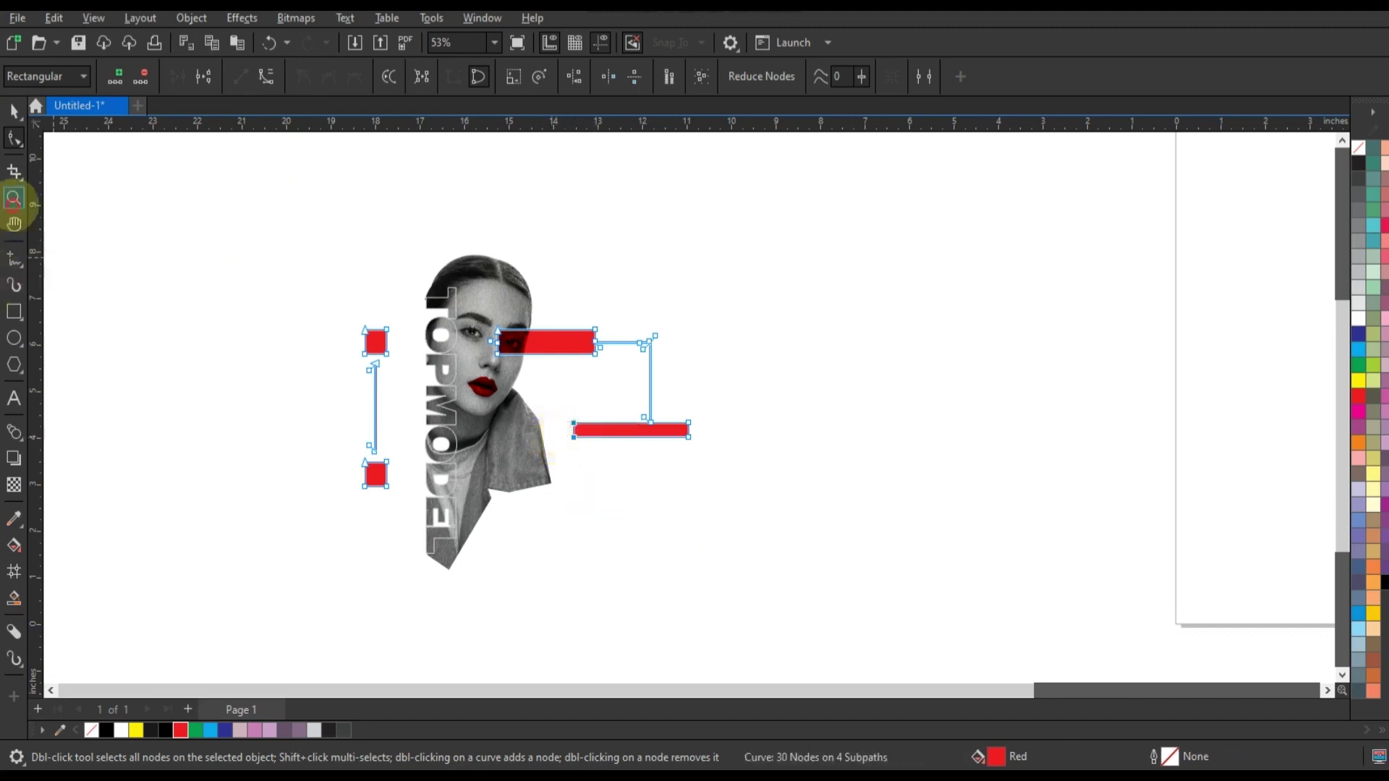
pyautogui.click(13, 198)
pyautogui.moveTo(312, 256); pyautogui.dragTo(821, 569)
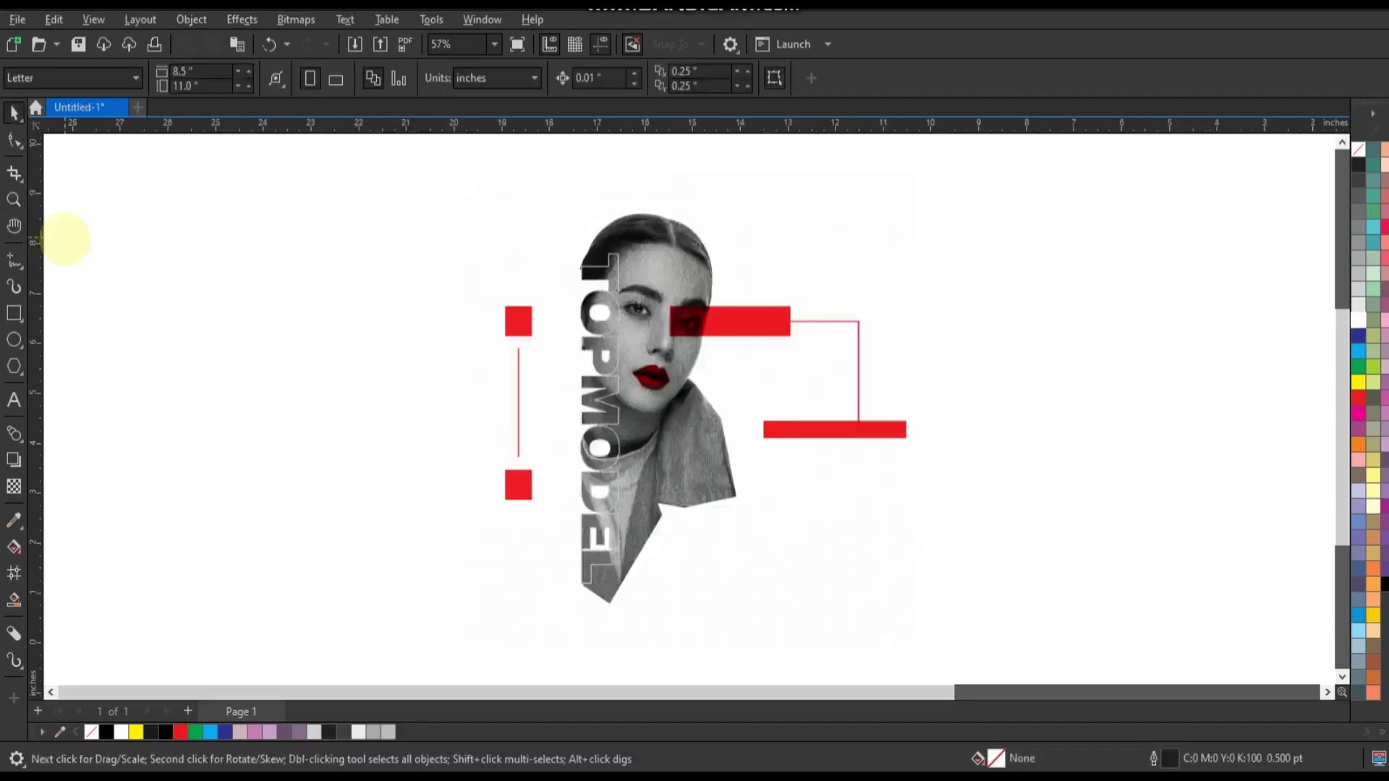
pyautogui.moveTo(411, 227); pyautogui.dragTo(993, 590)
pyautogui.moveTo(822, 249); pyautogui.dragTo(549, 332)
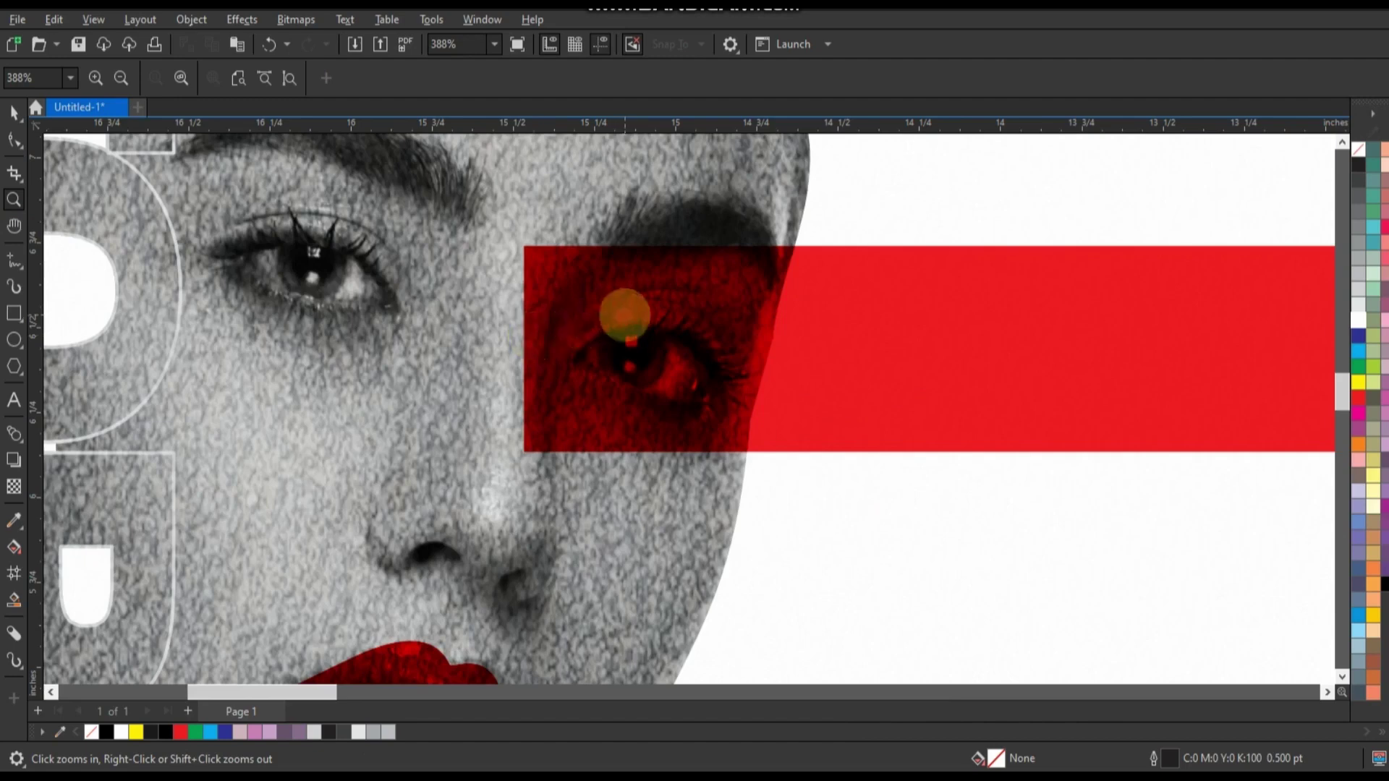
pyautogui.rightClick(625, 316)
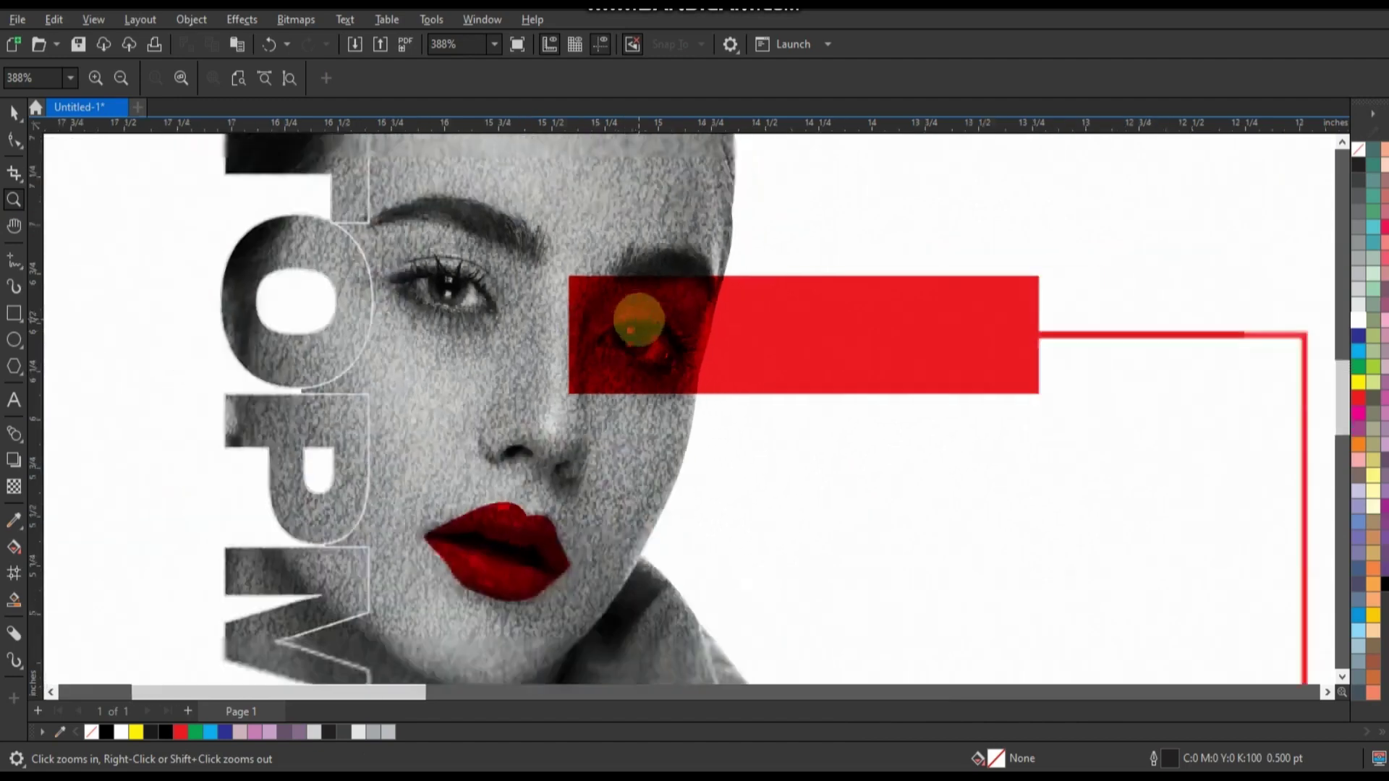
pyautogui.scroll(-1, 639, 319)
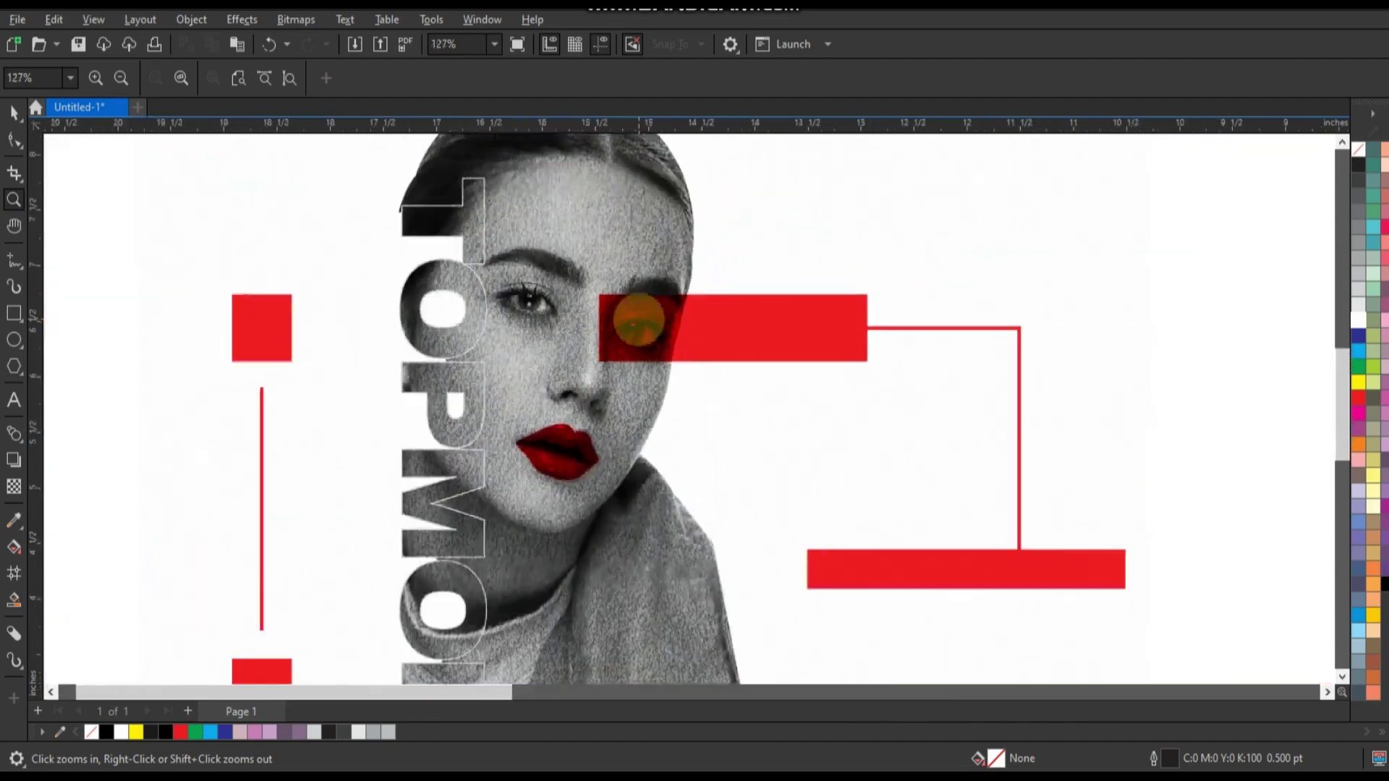
pyautogui.scroll(-1, 639, 319)
pyautogui.scroll(-1, 638, 319)
pyautogui.scroll(-1, 638, 318)
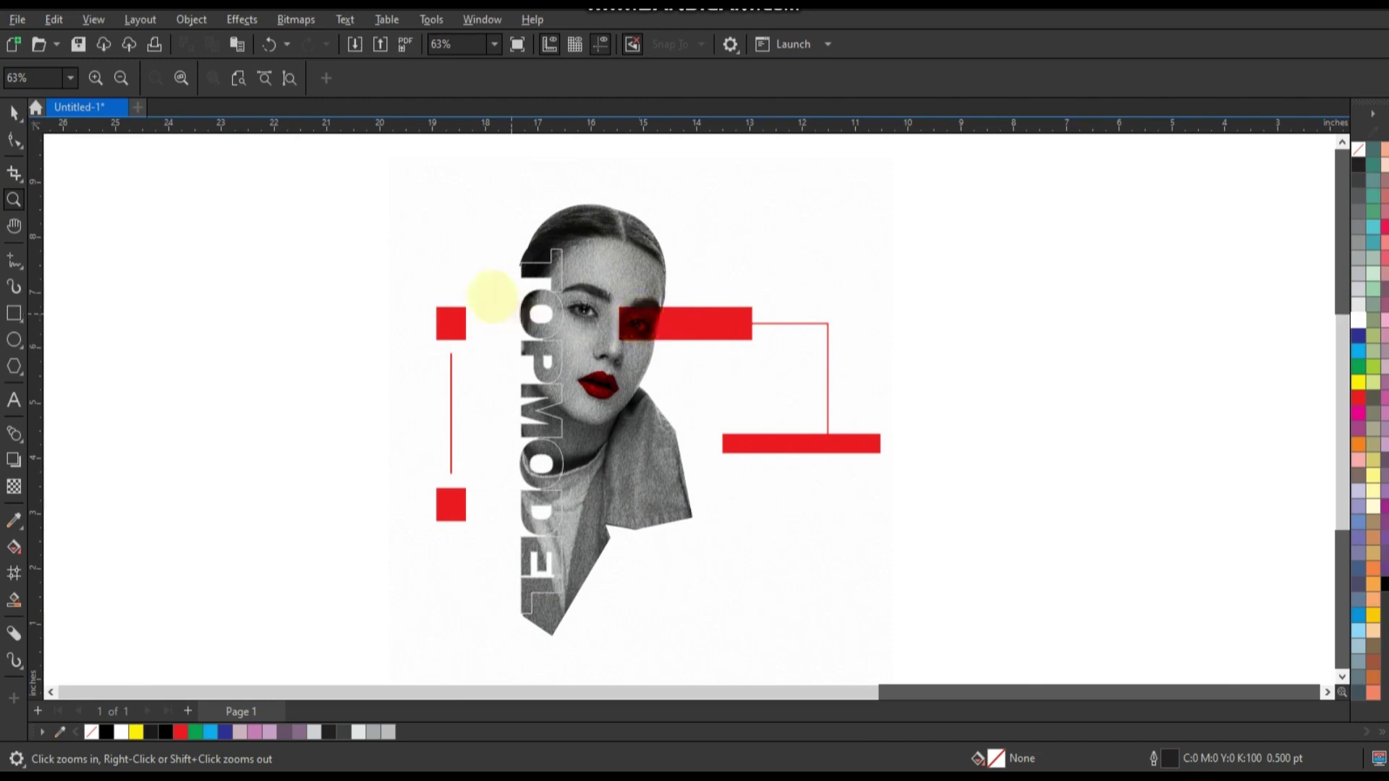
pyautogui.moveTo(738, 570); pyautogui.dragTo(863, 618)
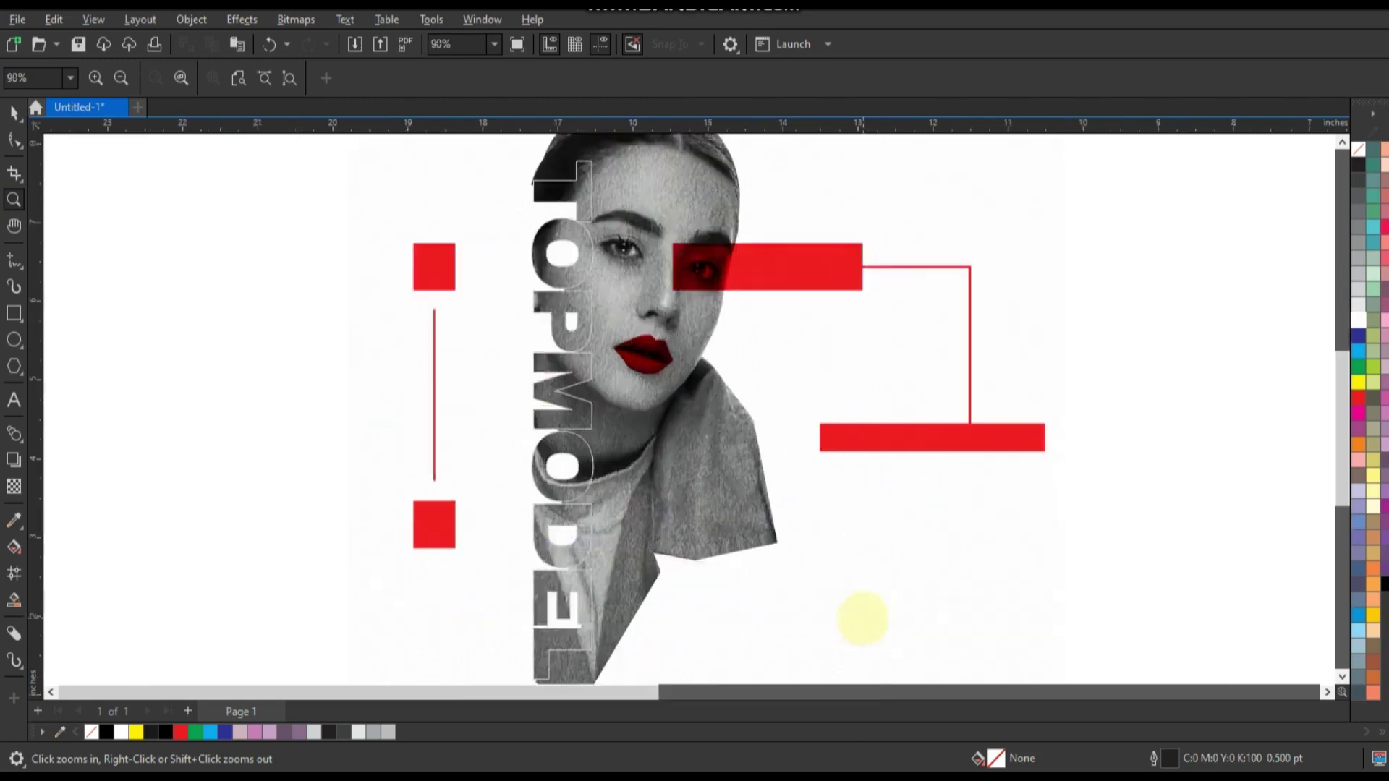